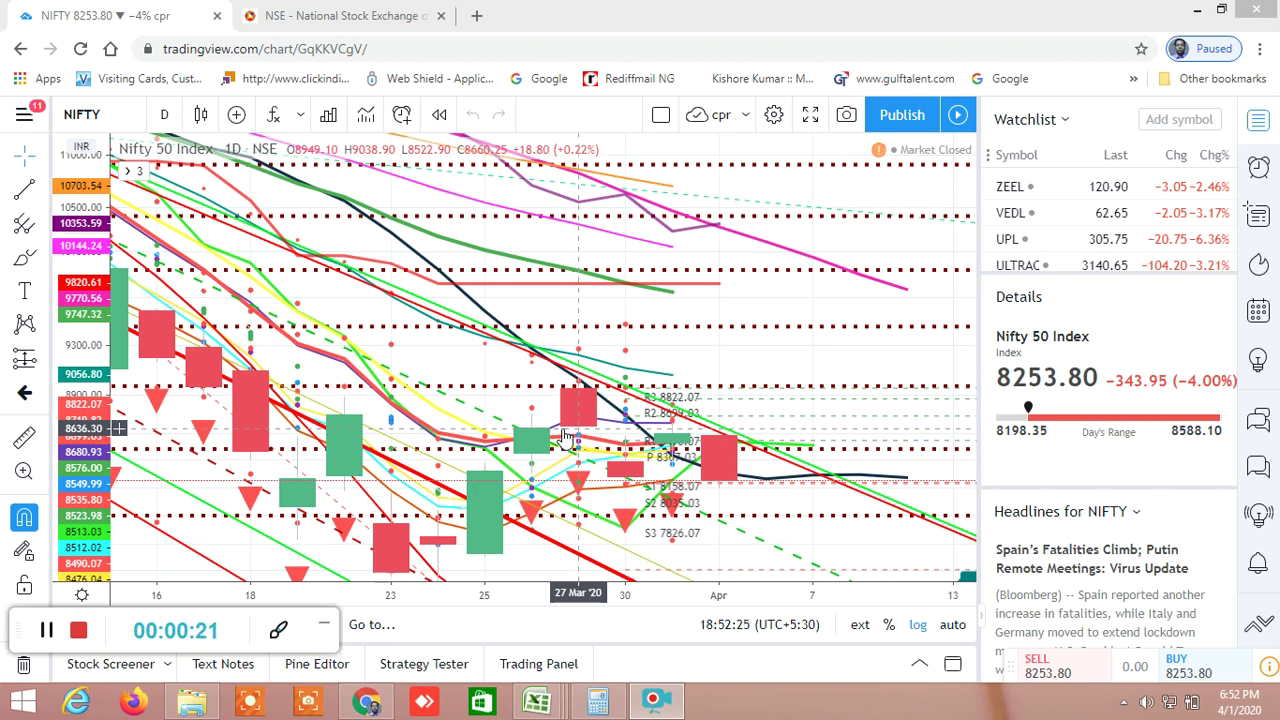
Switch to the BUY LEVEL AND SELL LEVEL CUM SCREENER workbook in Excel.
{"action": "mouse_move", "coordinate": [536, 702]}
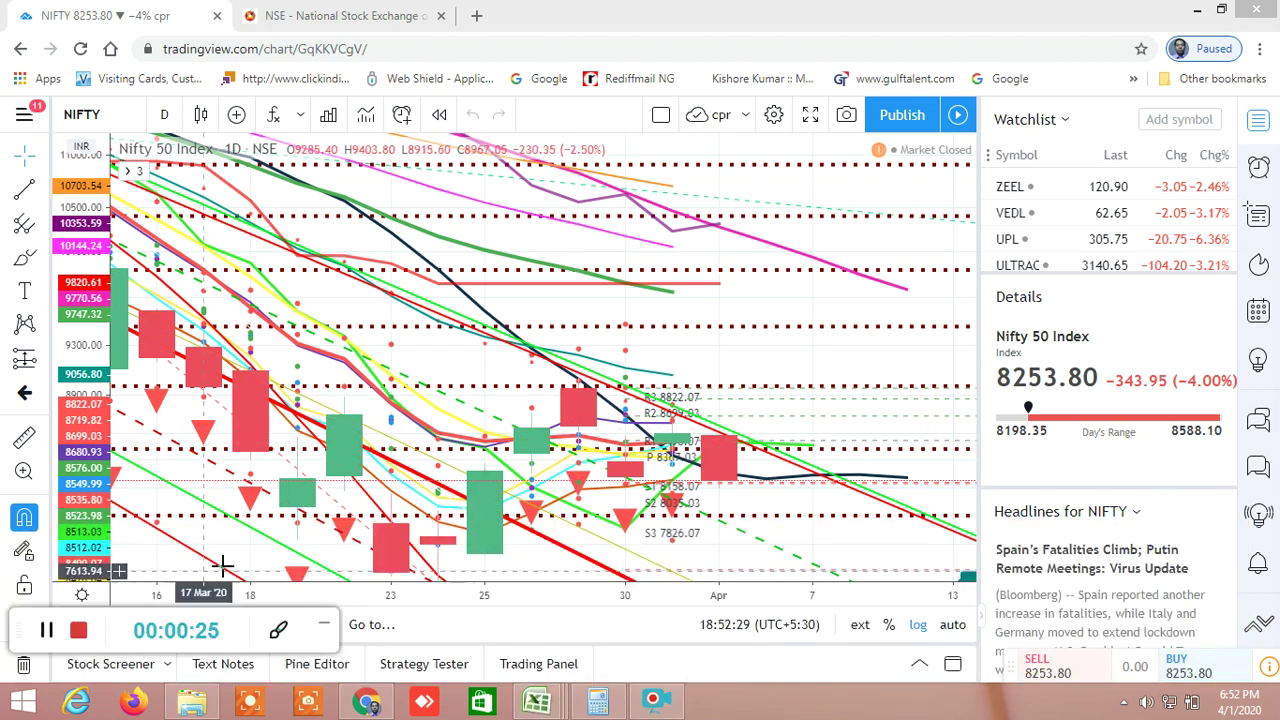
{"action": "key", "text": "alt+Tab"}
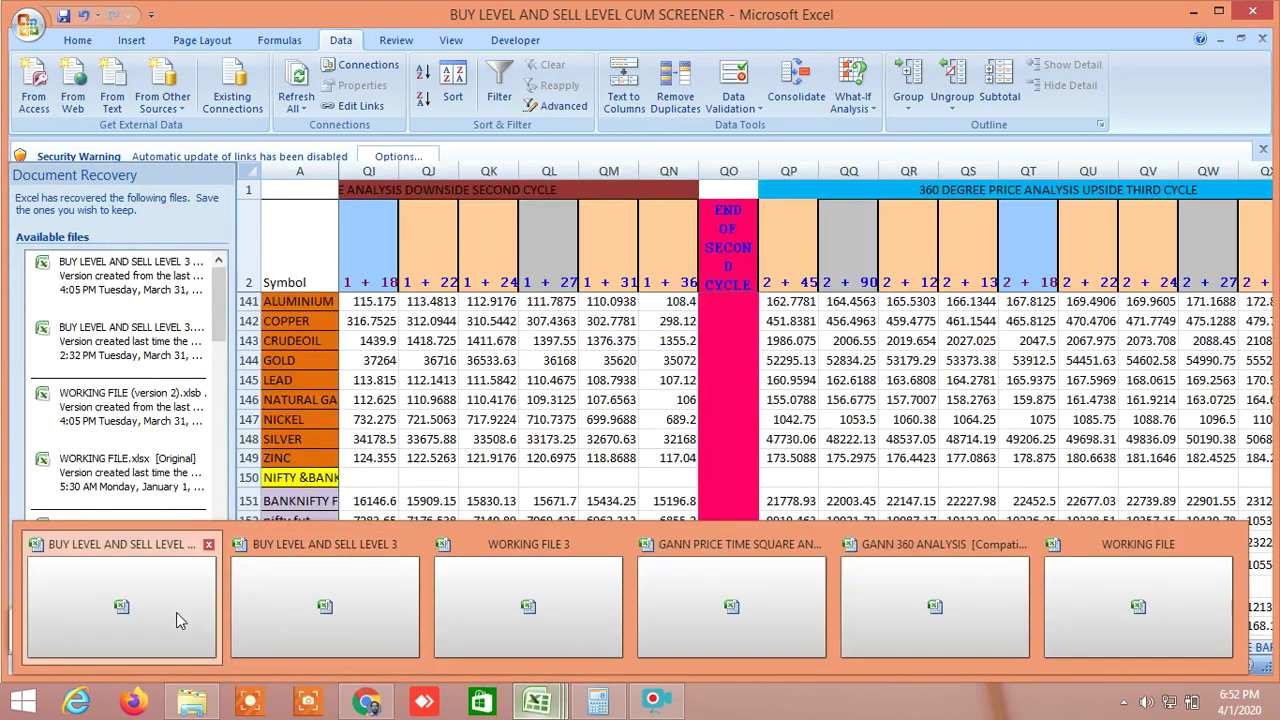
{"action": "left_click", "coordinate": [176, 612]}
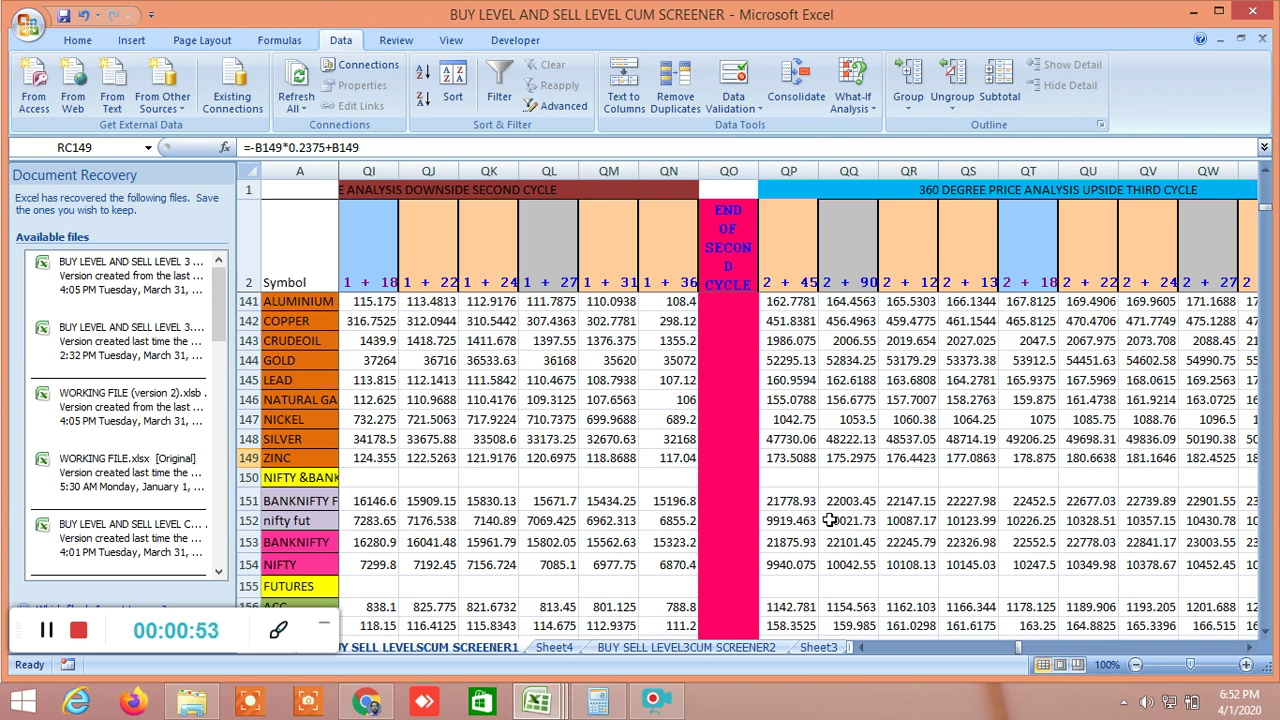
Look through the screener sheet from the buy and sell levels across the crossover columns to the High, Low, Close and previous breakout columns.
{"action": "scroll", "coordinate": [830, 520], "scroll_direction": "up", "scroll_amount": 17}
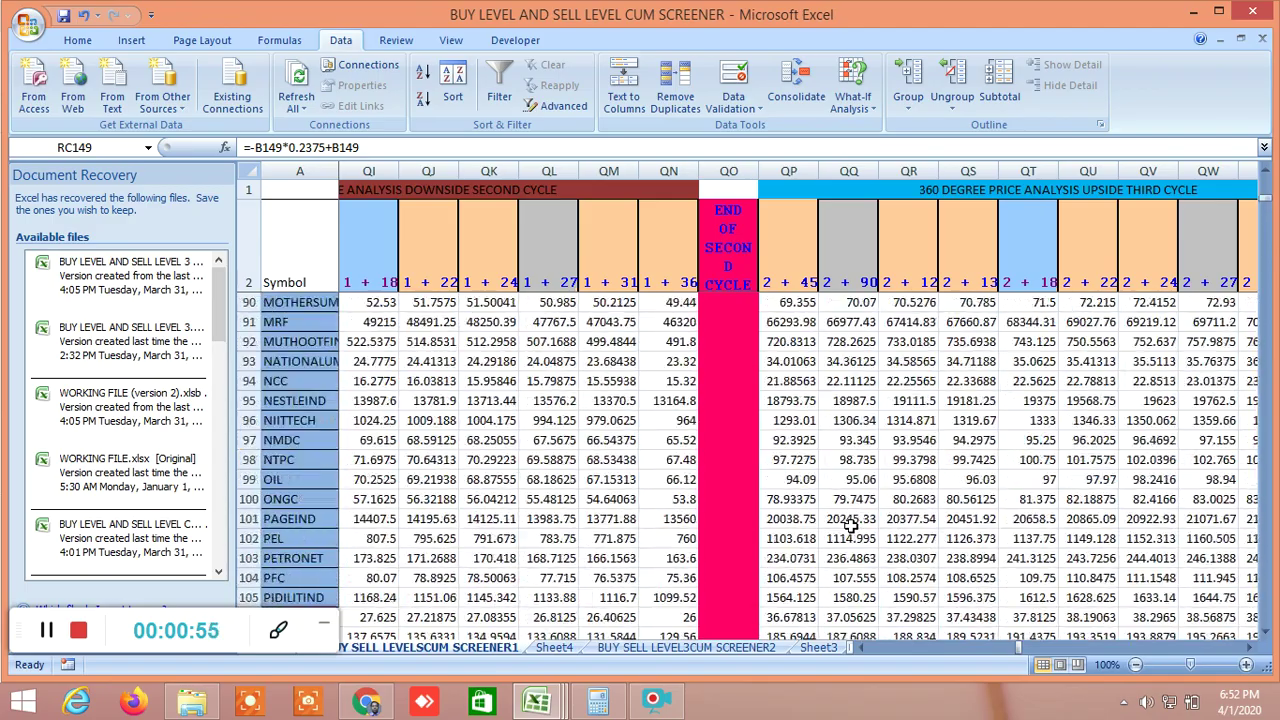
{"action": "scroll", "coordinate": [850, 525], "scroll_direction": "up", "scroll_amount": 20}
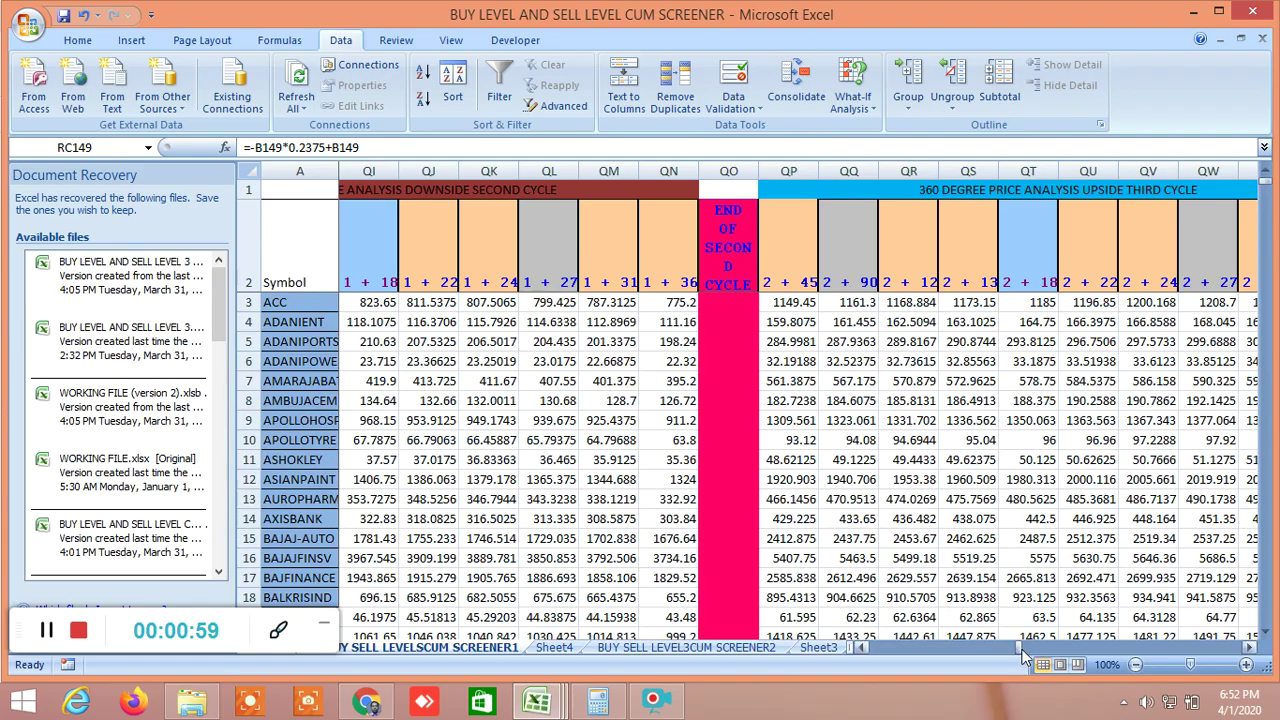
{"action": "left_click_drag", "start_coordinate": [1020, 655], "coordinate": [875, 652]}
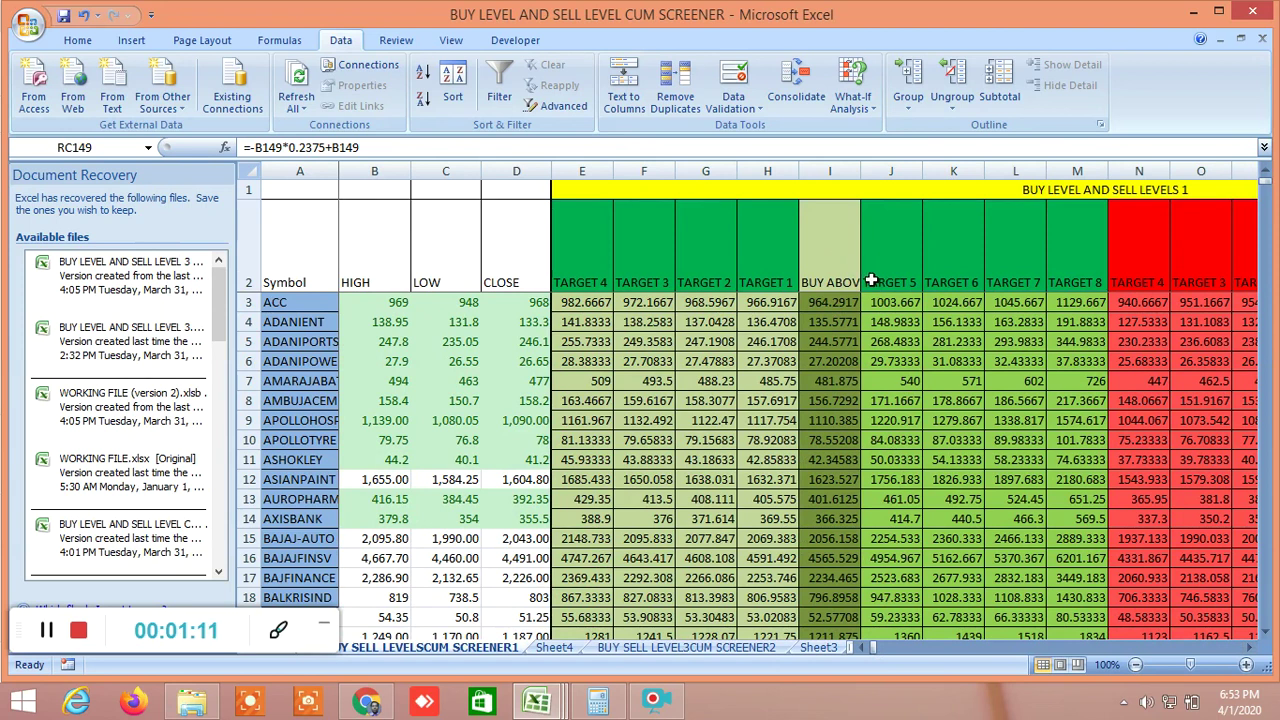
{"action": "left_click_drag", "start_coordinate": [1249, 652], "coordinate": [1249, 652]}
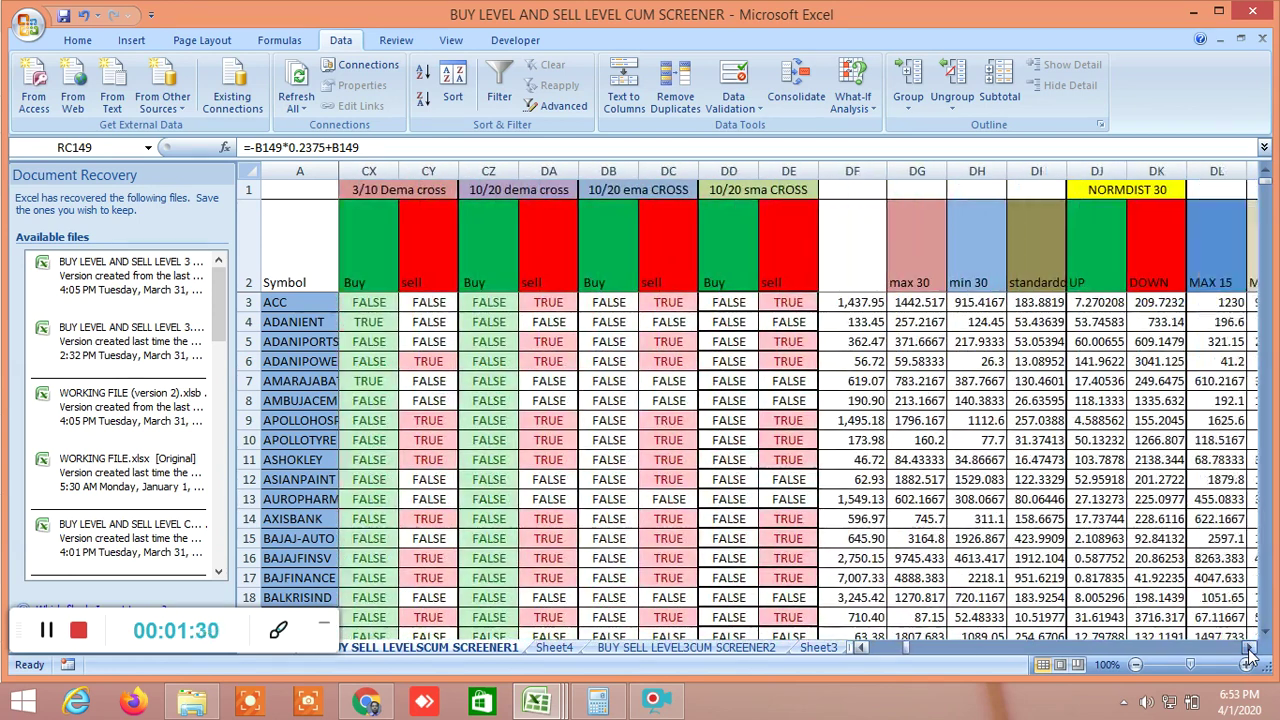
{"action": "left_click_drag", "start_coordinate": [1249, 652], "coordinate": [1249, 652]}
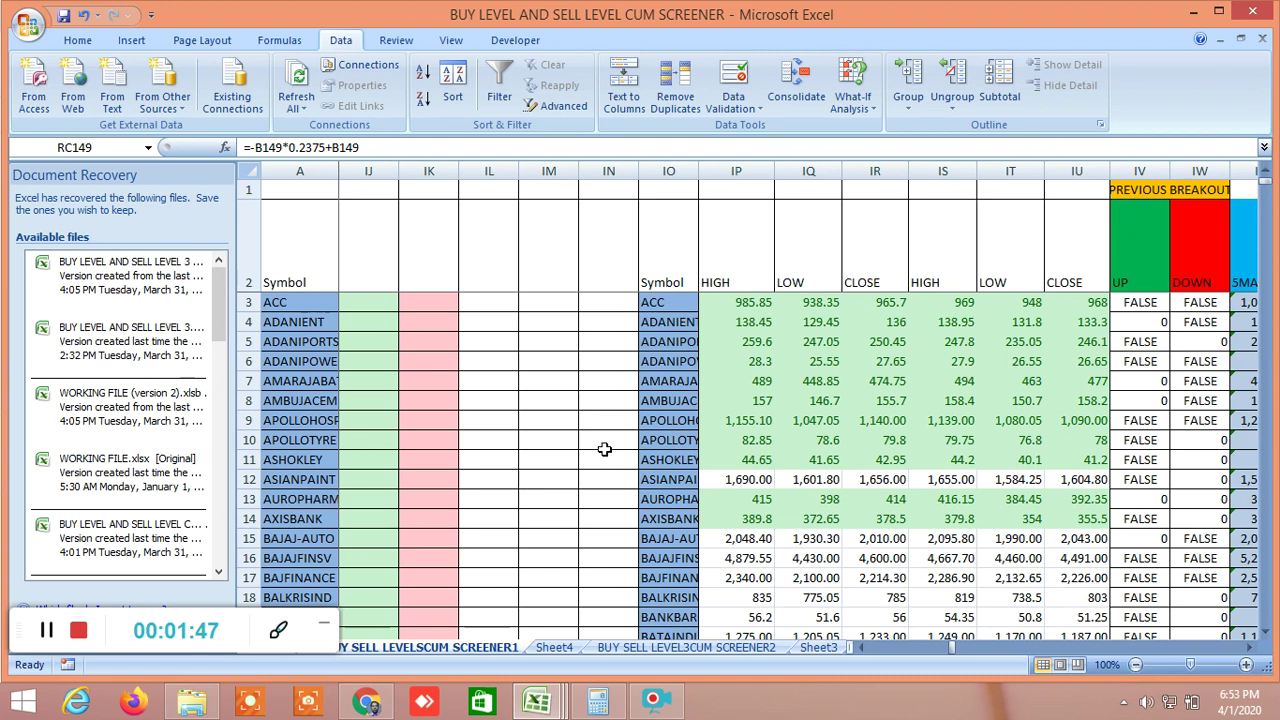
{"action": "scroll", "coordinate": [605, 440], "scroll_direction": "down", "scroll_amount": 3}
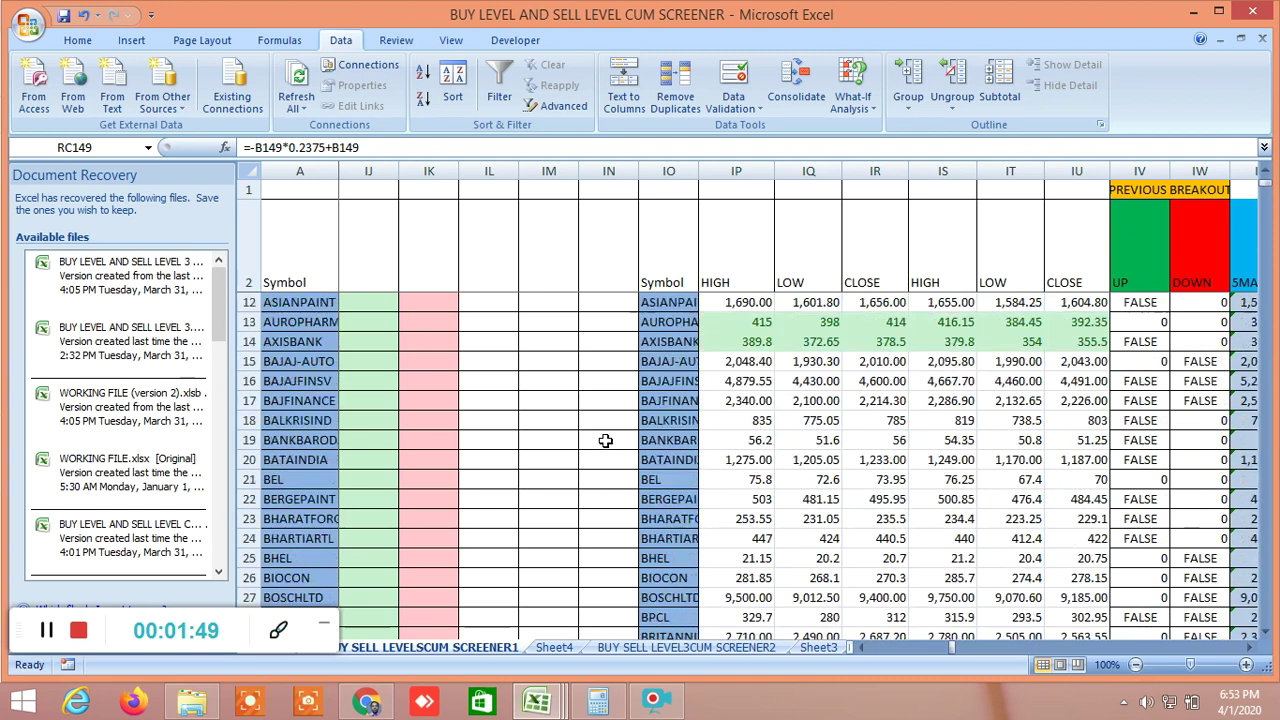
{"action": "scroll", "coordinate": [605, 440], "scroll_direction": "up", "scroll_amount": 3}
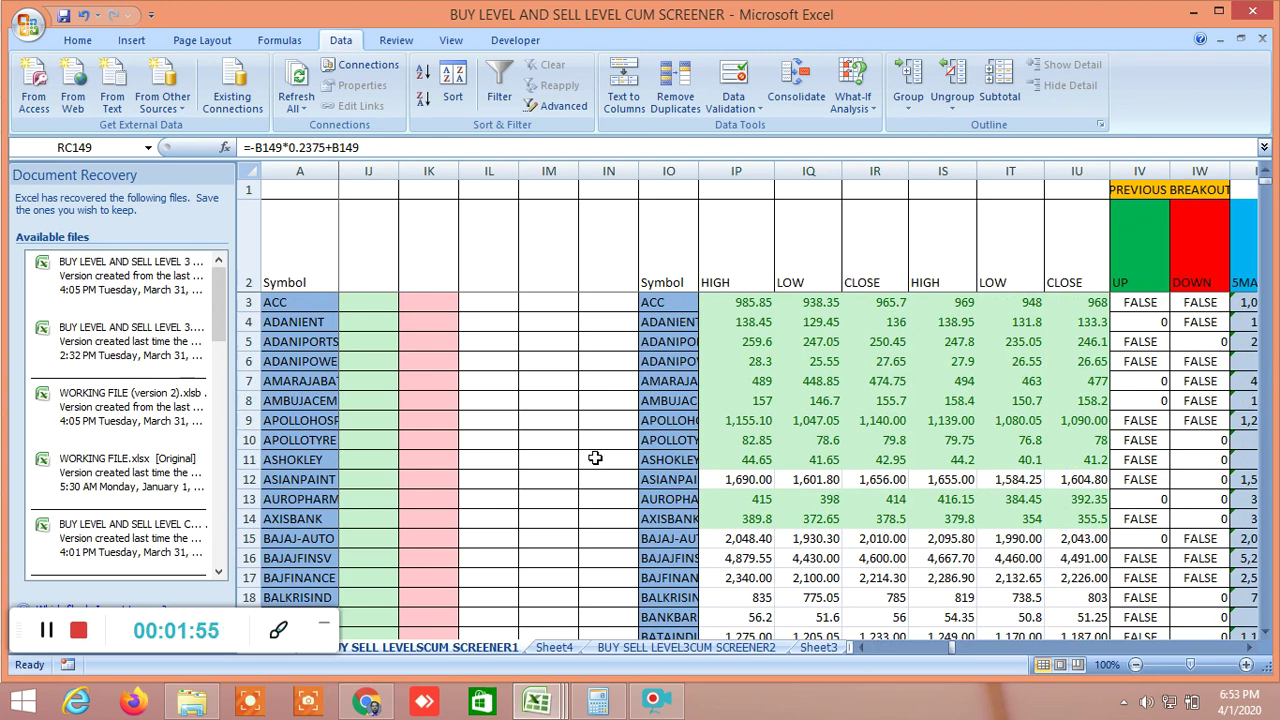
{"action": "scroll", "coordinate": [595, 458], "scroll_direction": "down", "scroll_amount": 1}
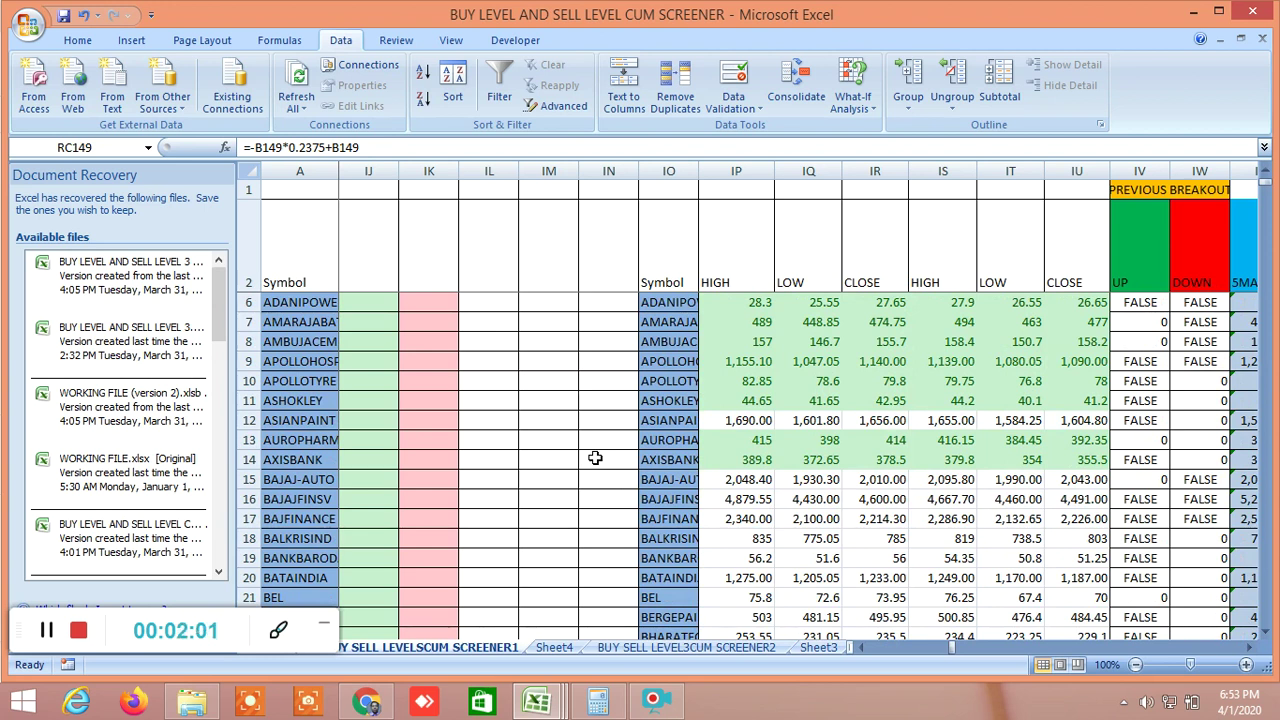
{"action": "scroll", "coordinate": [595, 458], "scroll_direction": "up", "scroll_amount": 1}
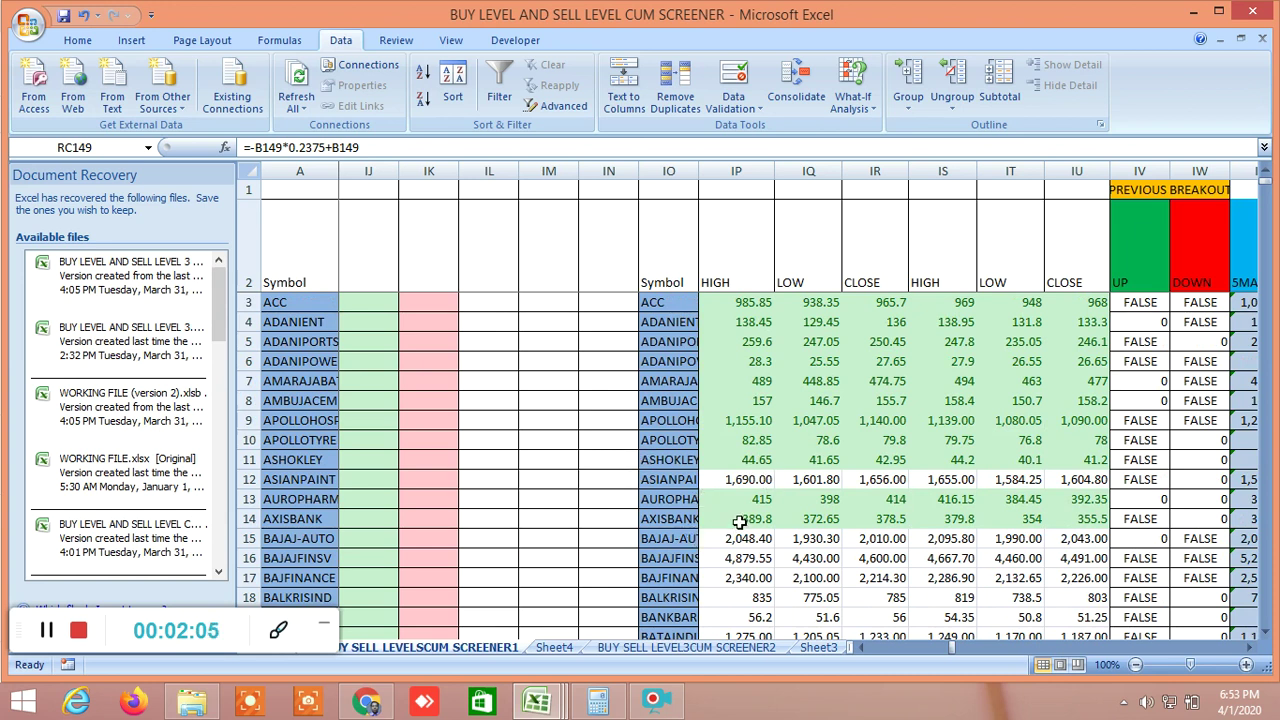
Switch to the NIFTY daily chart in TradingView and examine the March candles on a stretched price scale.
{"action": "left_click", "coordinate": [366, 702]}
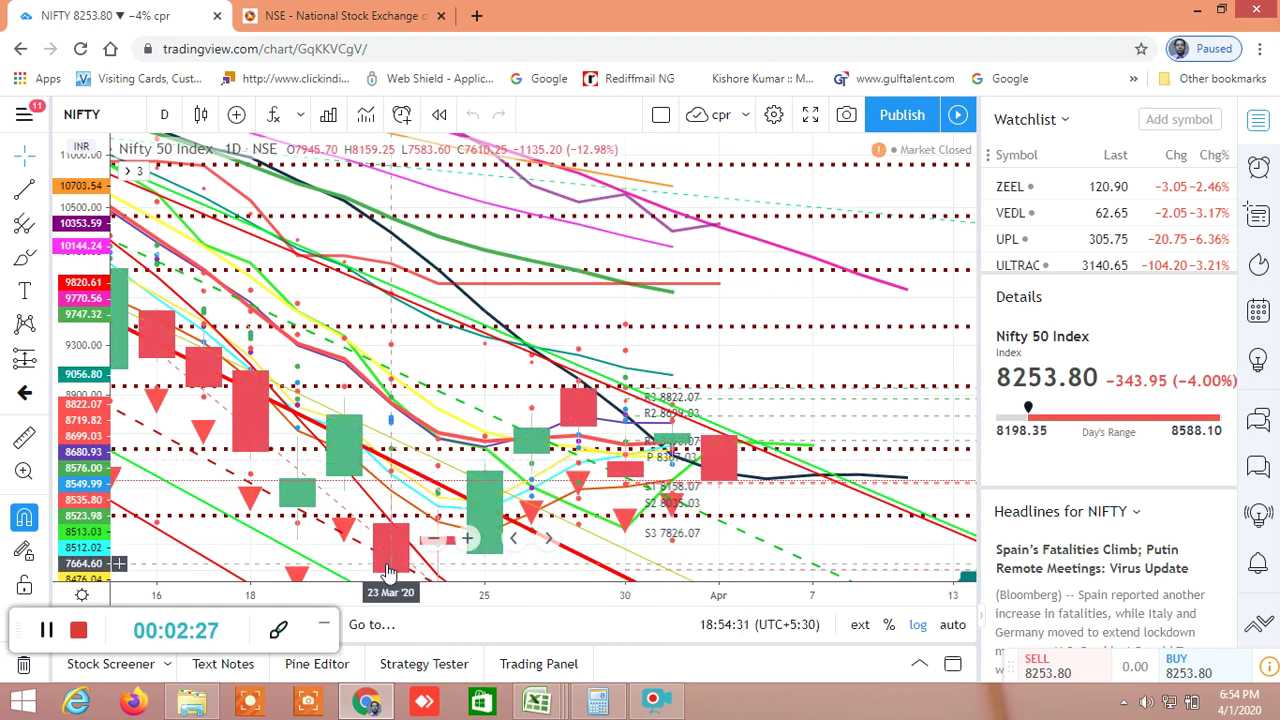
{"action": "left_click_drag", "start_coordinate": [566, 372], "coordinate": [630, 348]}
{"action": "scroll", "coordinate": [625, 380], "scroll_direction": "down", "scroll_amount": 1}
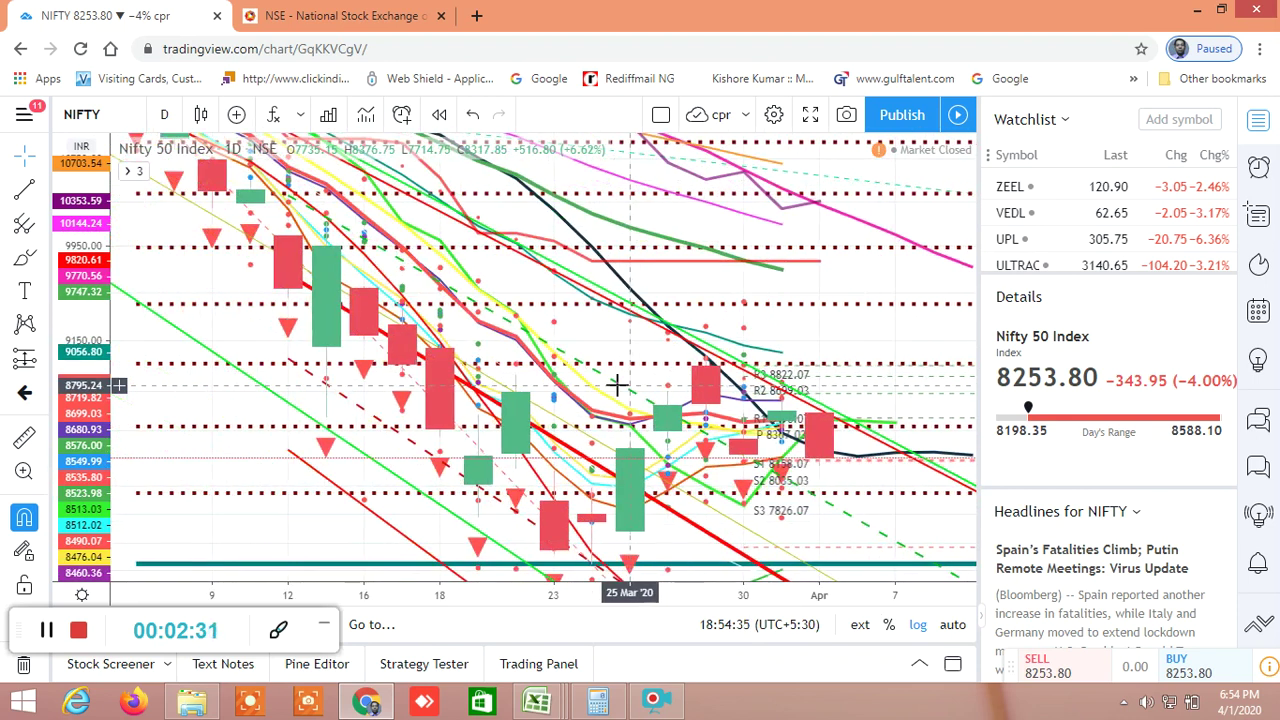
{"action": "left_click_drag", "start_coordinate": [642, 409], "coordinate": [541, 438]}
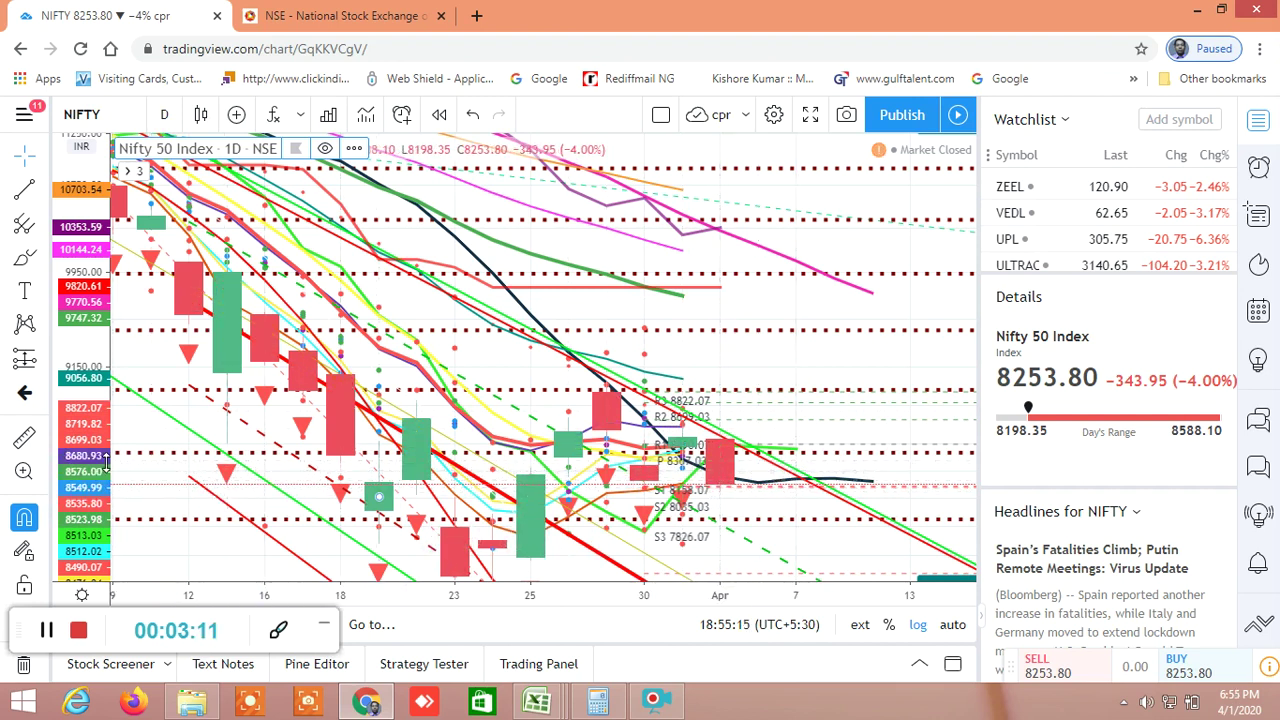
{"action": "left_click_drag", "start_coordinate": [105, 465], "coordinate": [104, 437]}
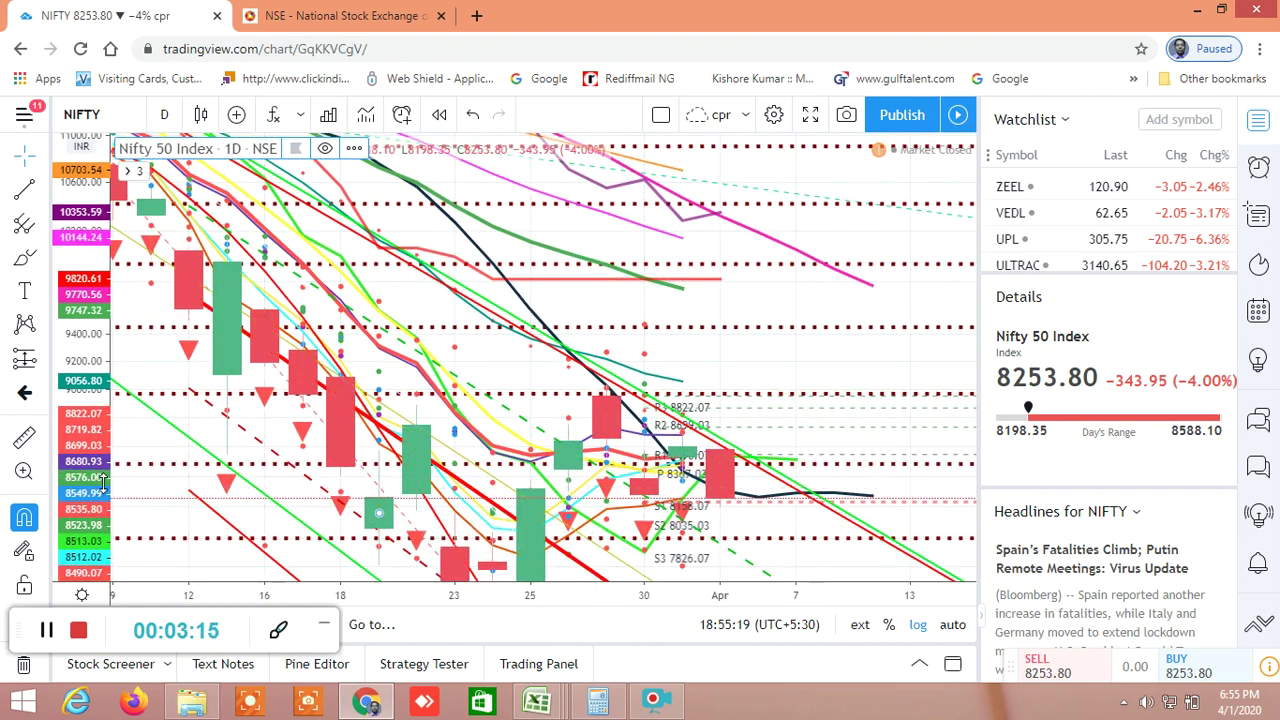
{"action": "left_click_drag", "start_coordinate": [103, 483], "coordinate": [102, 445]}
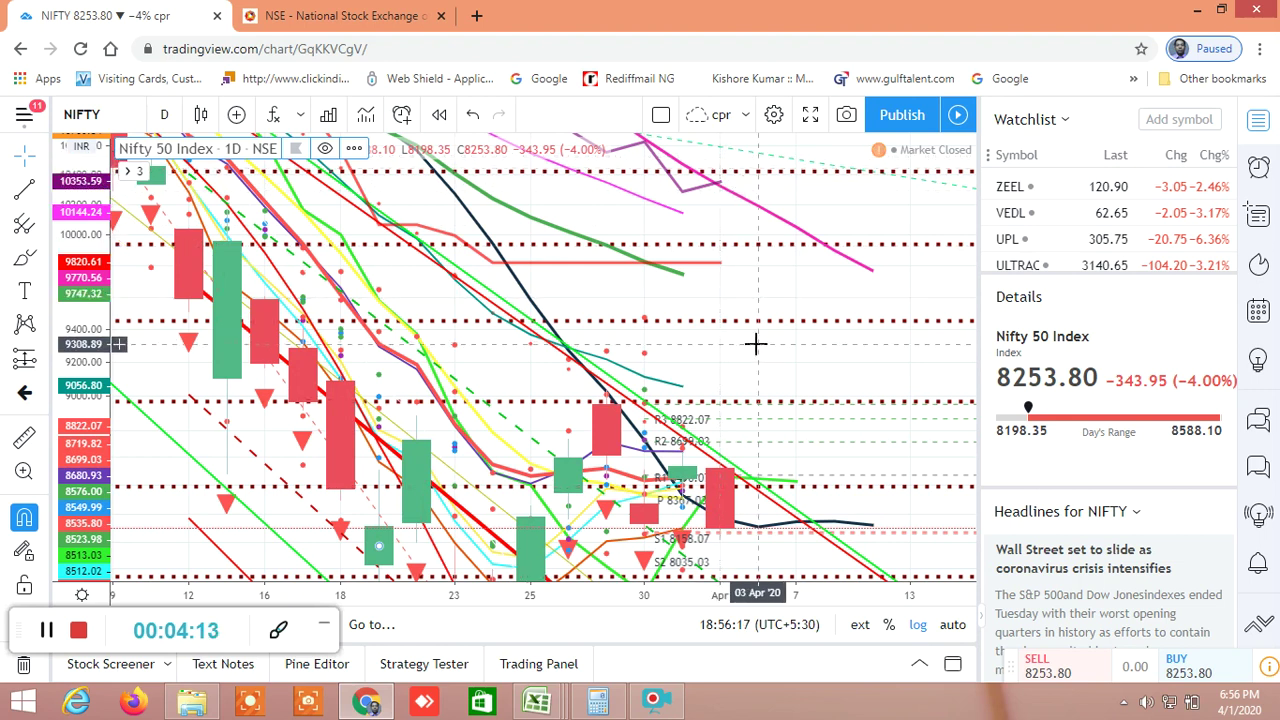
Examine the late-March candles on the NIFTY chart against the pivot levels from R3 down to S3.
{"action": "scroll", "coordinate": [755, 344], "scroll_direction": "up", "scroll_amount": 3}
{"action": "scroll", "coordinate": [755, 344], "scroll_direction": "up", "scroll_amount": 2}
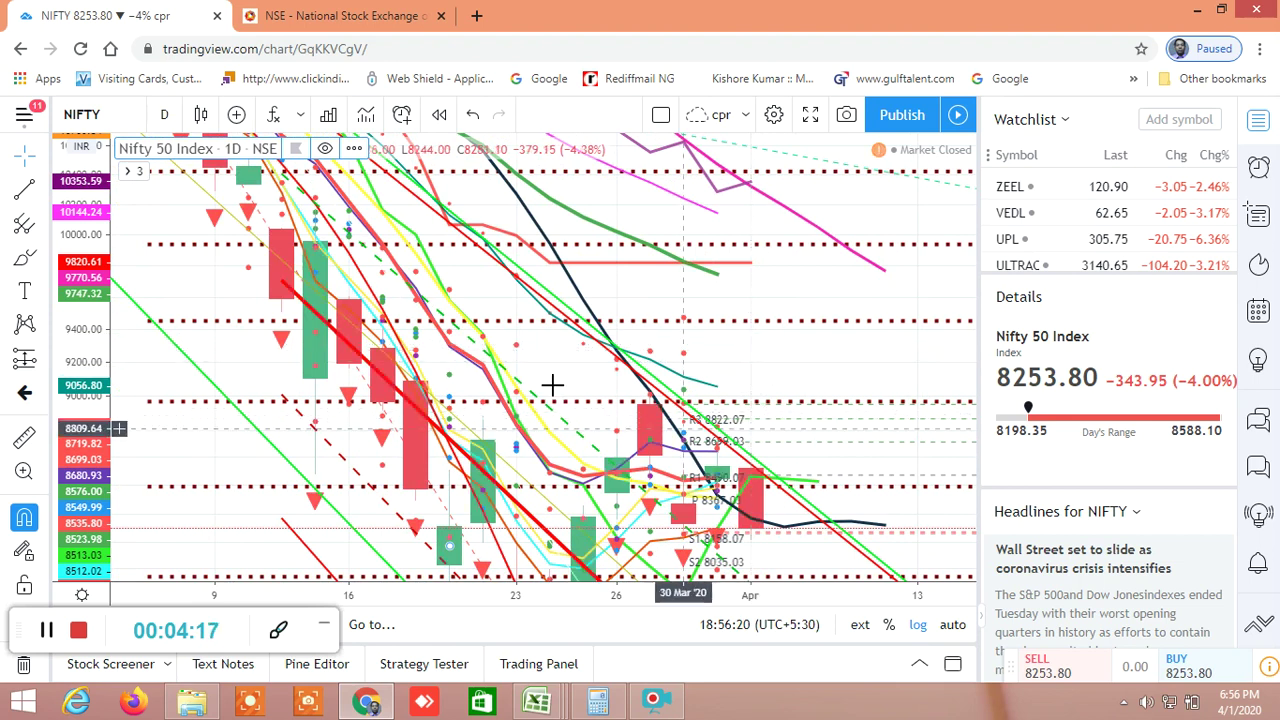
{"action": "left_click_drag", "start_coordinate": [549, 353], "coordinate": [593, 259]}
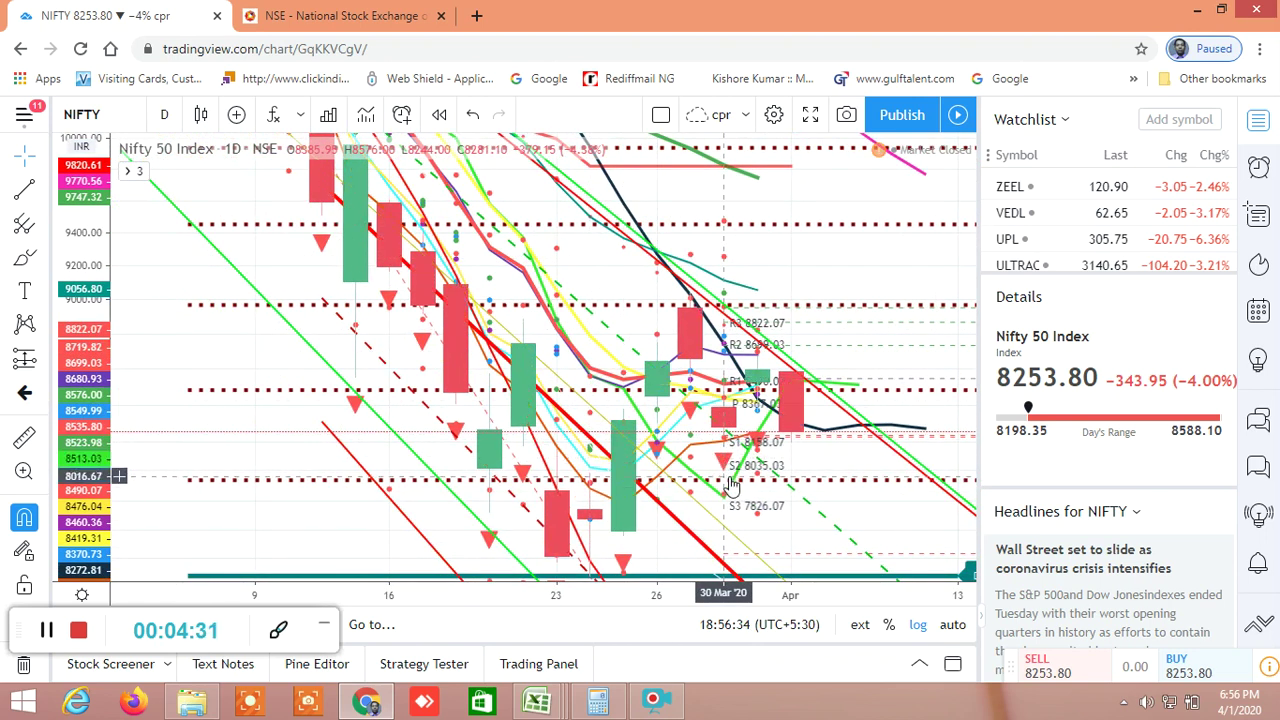
{"action": "scroll", "coordinate": [695, 497], "scroll_direction": "up", "scroll_amount": 1}
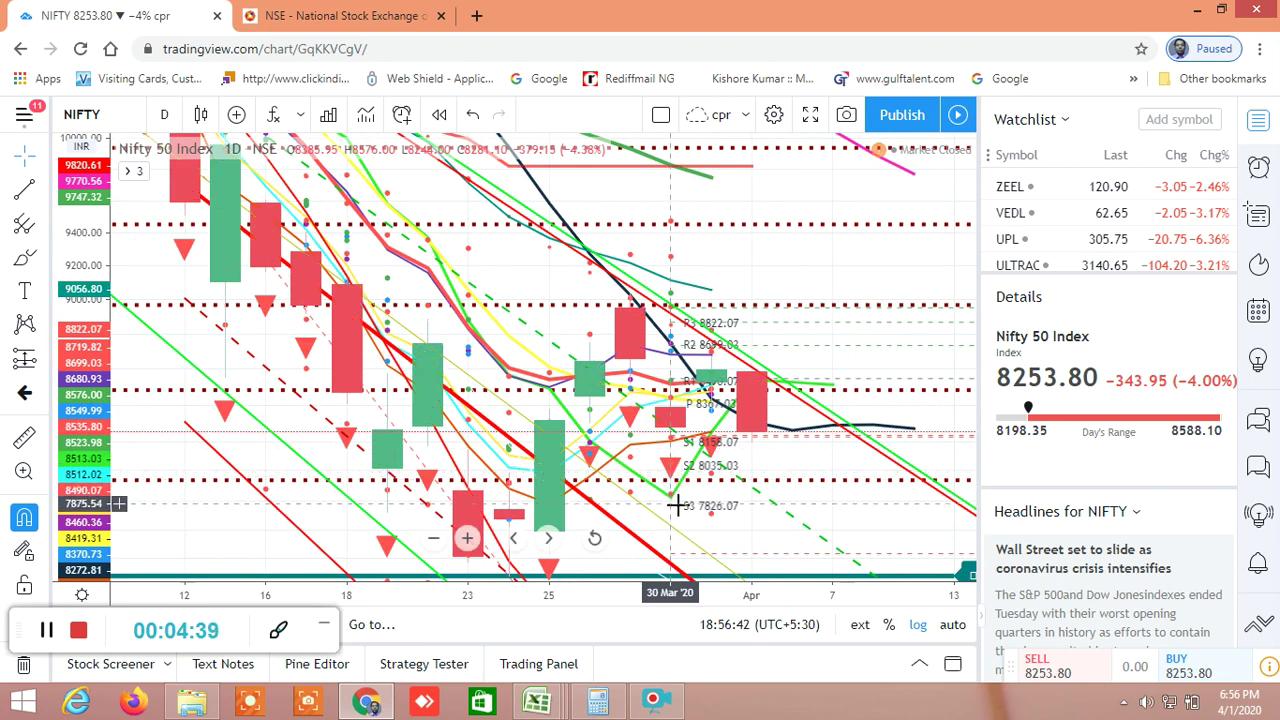
{"action": "scroll", "coordinate": [700, 518], "scroll_direction": "down", "scroll_amount": 1}
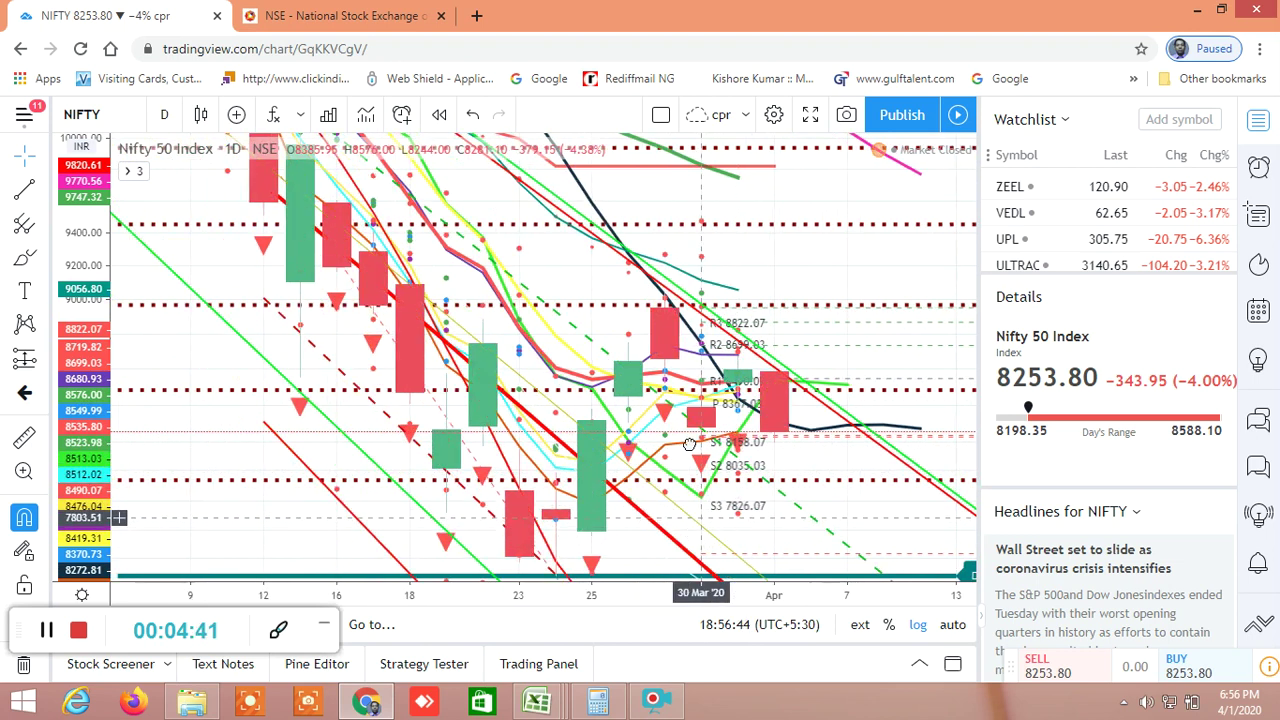
{"action": "left_click_drag", "start_coordinate": [687, 468], "coordinate": [575, 364]}
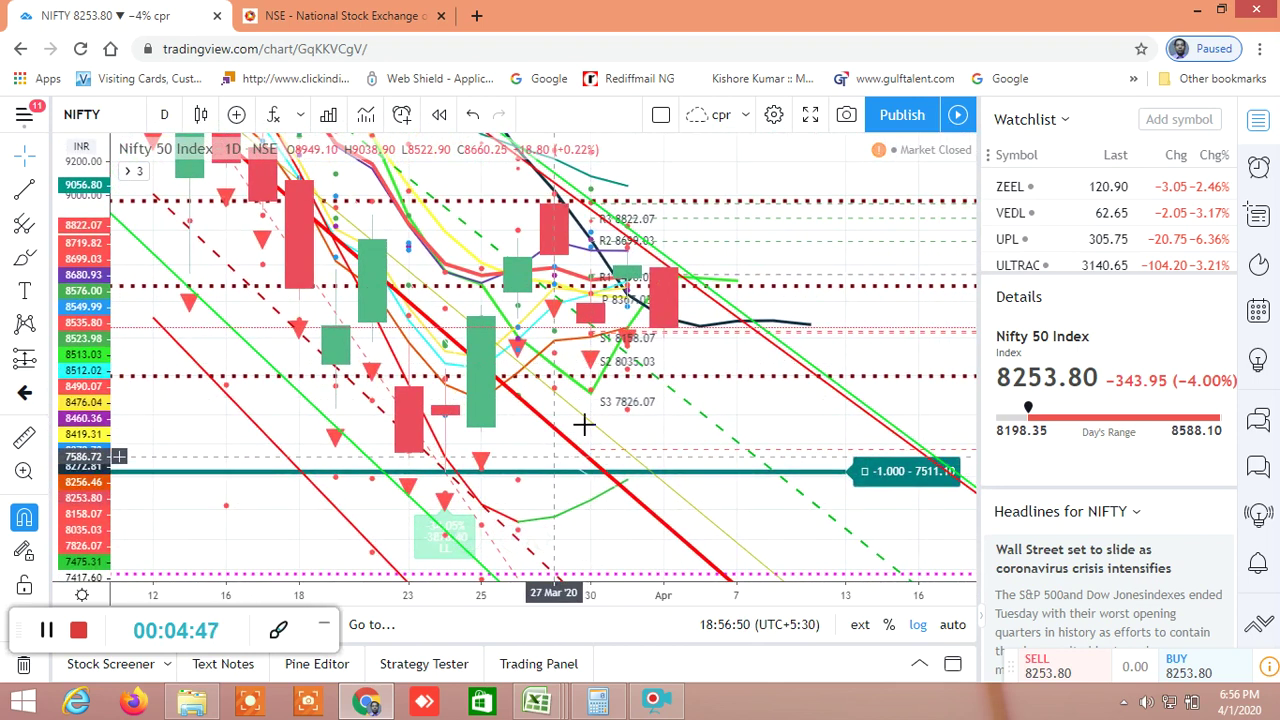
Follow the falling trendlines below the -1.000 level into April and May 2020.
{"action": "scroll", "coordinate": [583, 423], "scroll_direction": "down", "scroll_amount": 3}
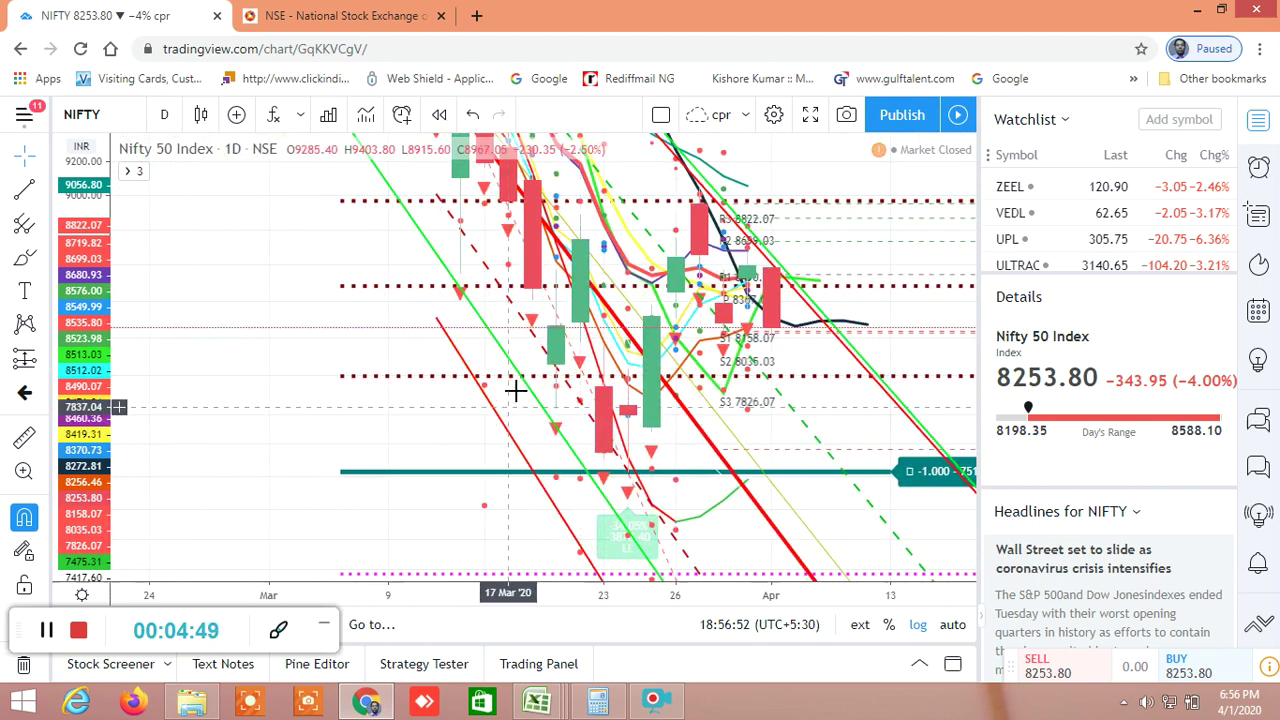
{"action": "left_click_drag", "start_coordinate": [514, 389], "coordinate": [422, 204]}
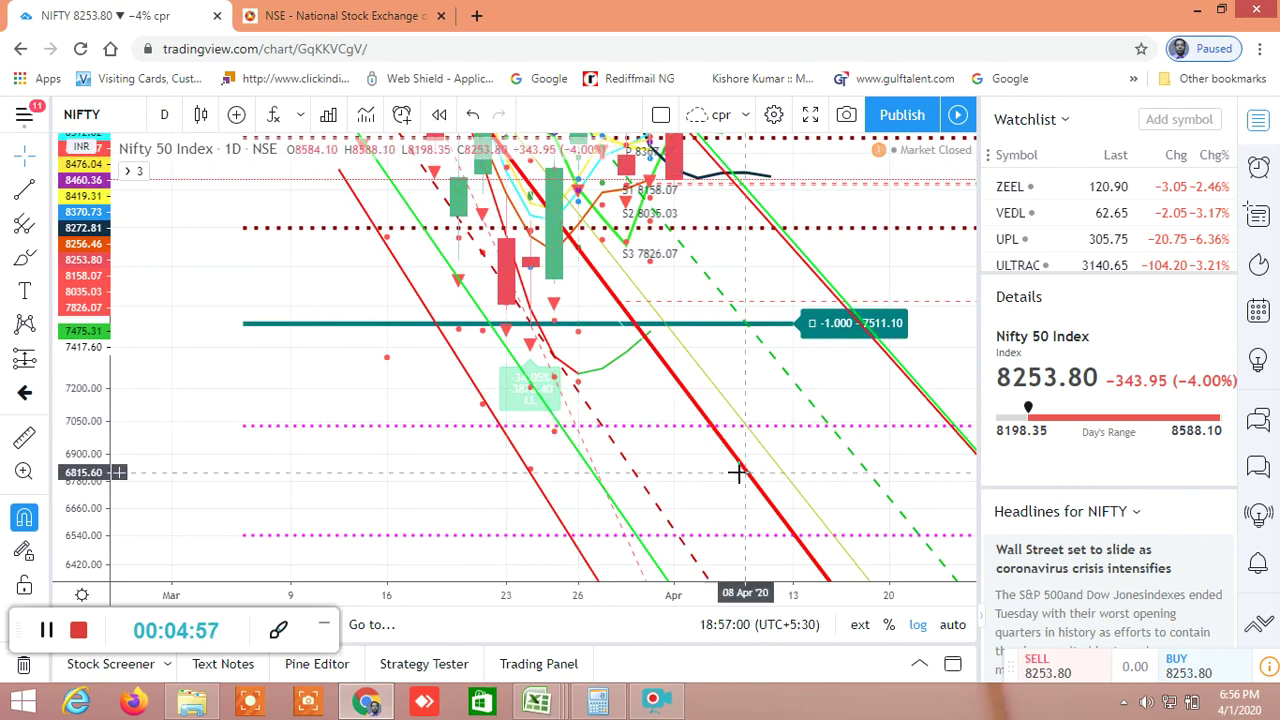
{"action": "left_click_drag", "start_coordinate": [751, 471], "coordinate": [315, 371]}
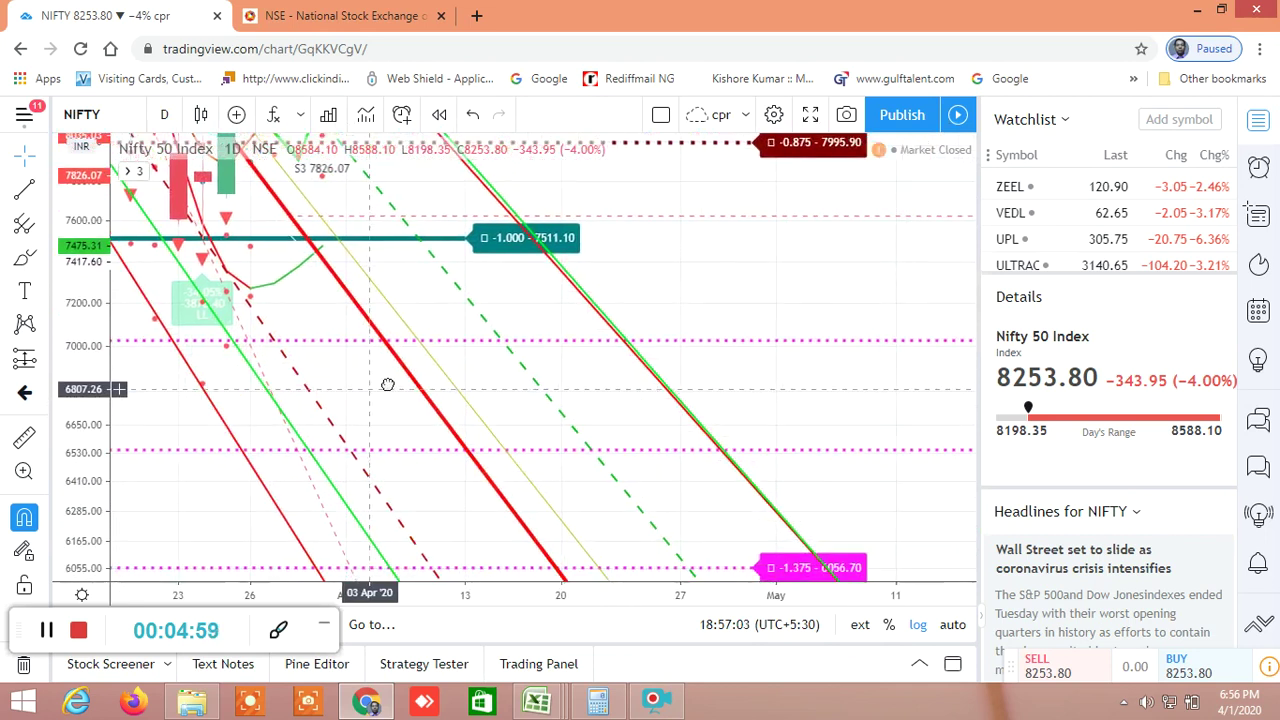
{"action": "left_click_drag", "start_coordinate": [594, 437], "coordinate": [325, 390]}
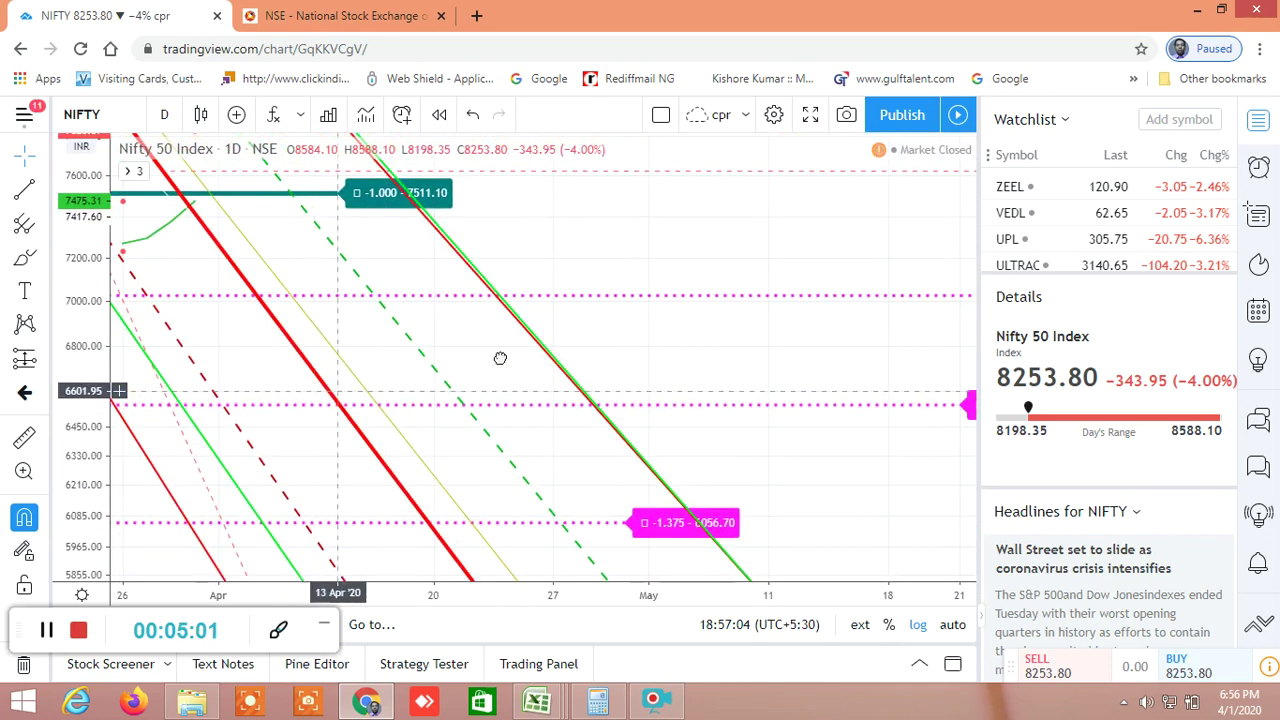
{"action": "left_click_drag", "start_coordinate": [643, 333], "coordinate": [340, 420]}
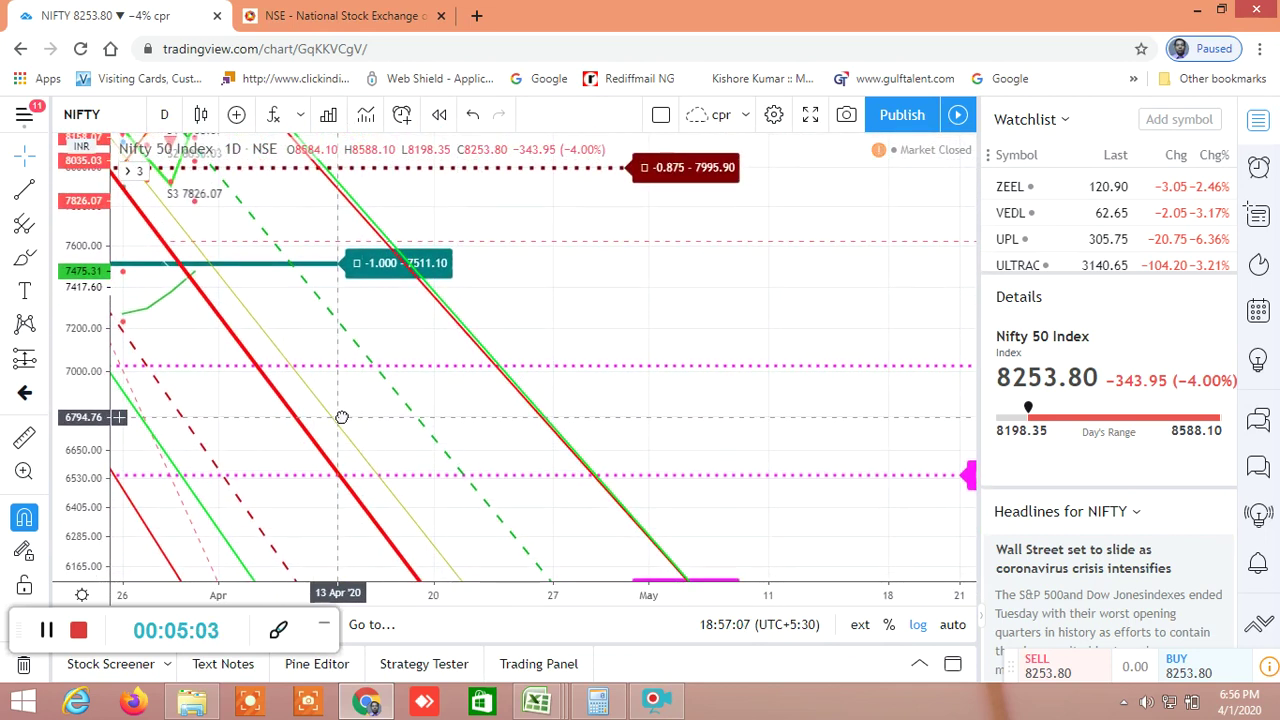
{"action": "left_click_drag", "start_coordinate": [432, 343], "coordinate": [663, 360]}
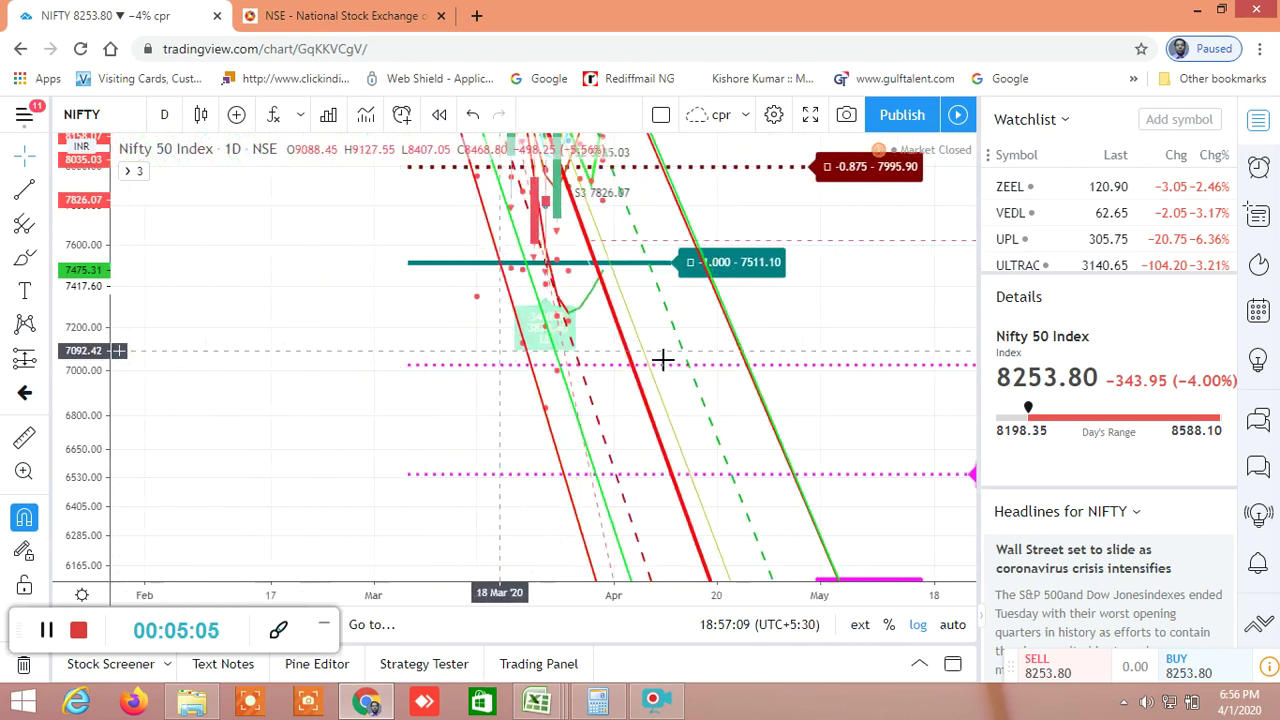
Examine the projected downside levels from -1.125 to -1.625 on a compressed price scale.
{"action": "left_click_drag", "start_coordinate": [65, 290], "coordinate": [66, 345]}
{"action": "left_click_drag", "start_coordinate": [843, 452], "coordinate": [620, 420]}
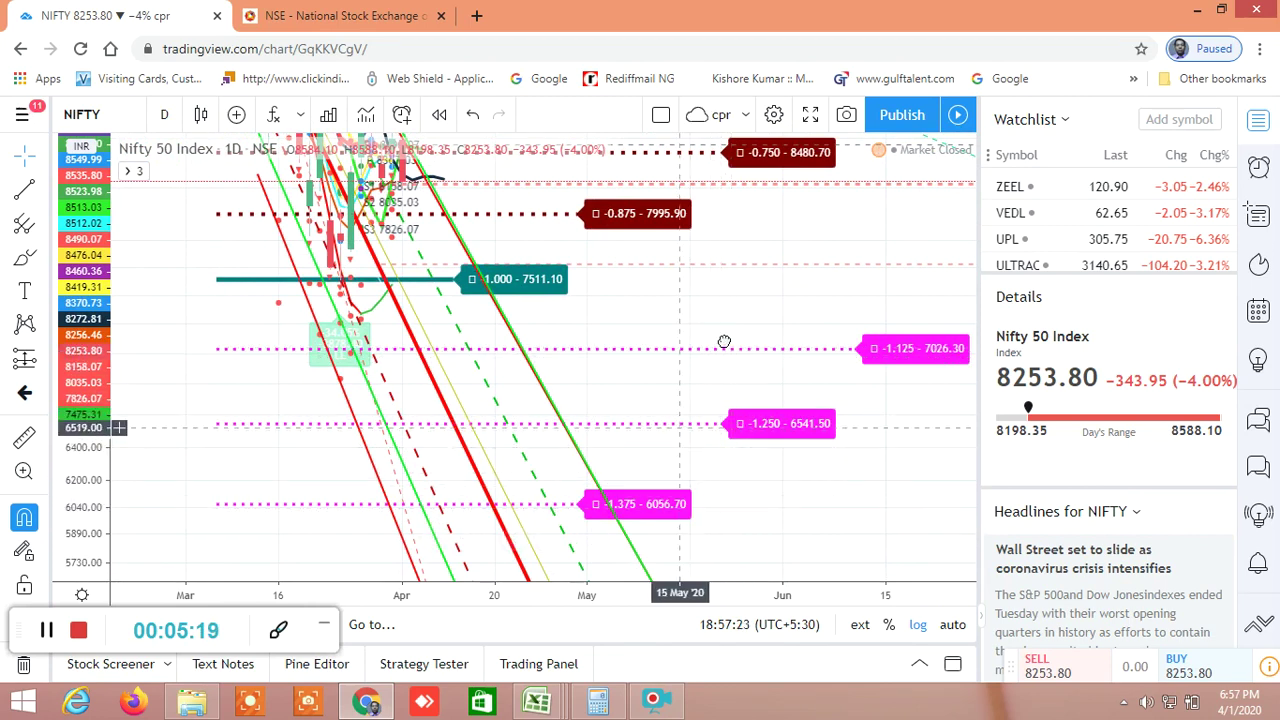
{"action": "left_click_drag", "start_coordinate": [723, 343], "coordinate": [757, 281]}
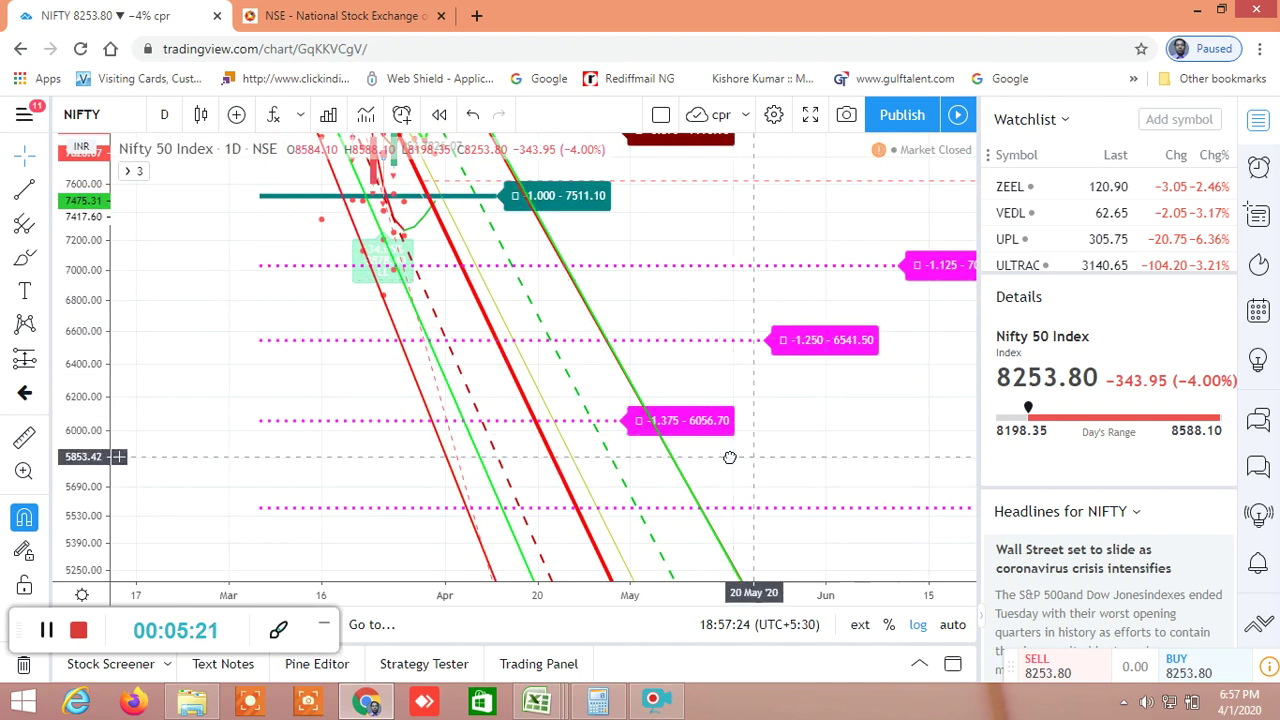
{"action": "left_click_drag", "start_coordinate": [757, 455], "coordinate": [563, 427]}
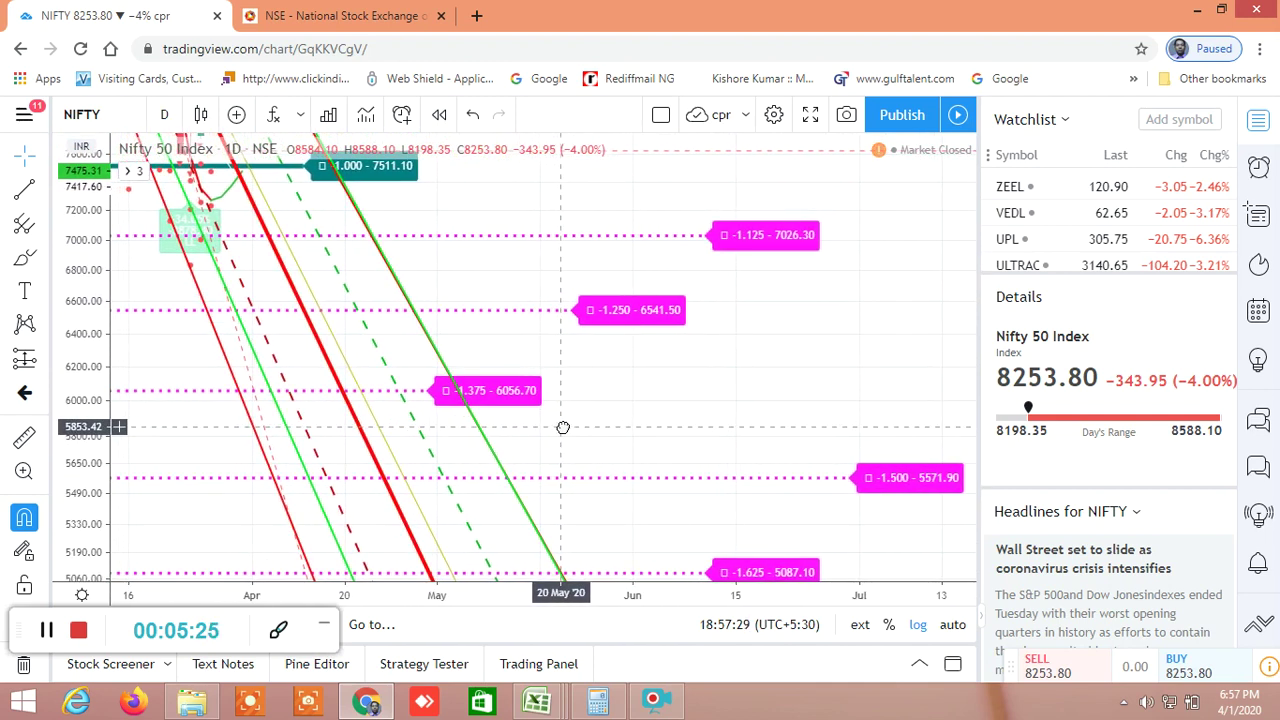
{"action": "left_click_drag", "start_coordinate": [563, 427], "coordinate": [857, 514]}
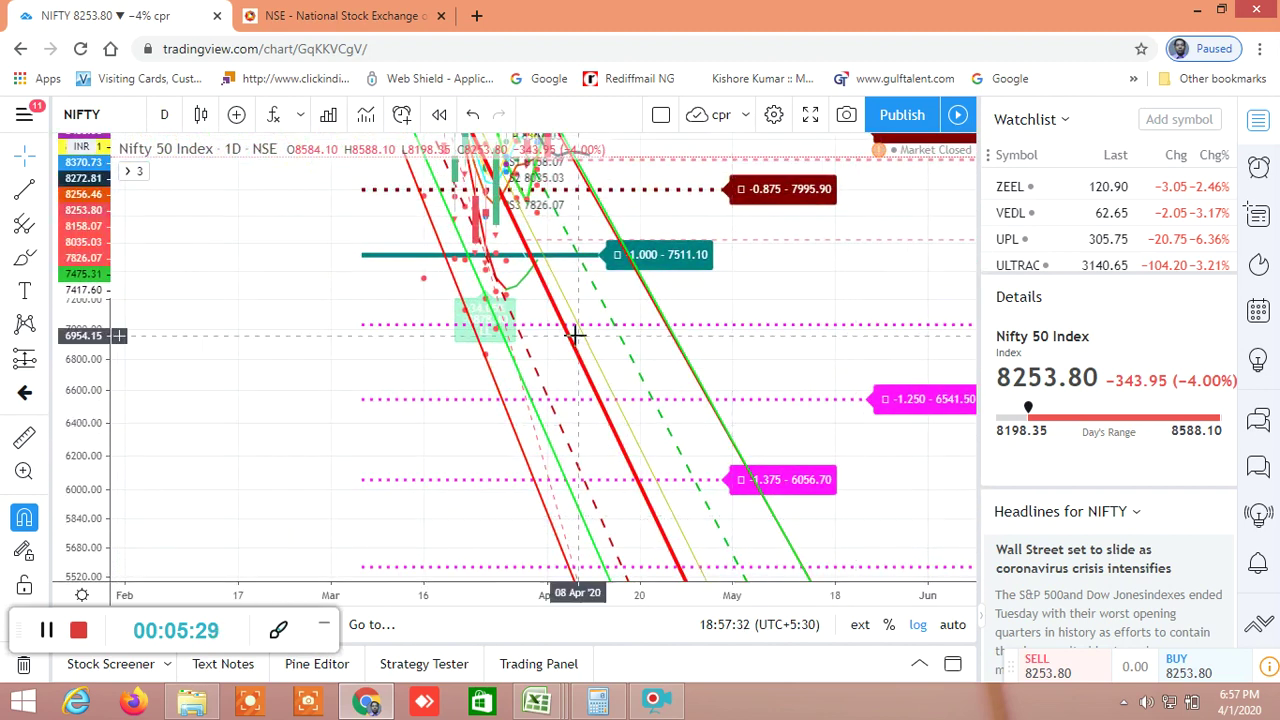
Return to the latest NIFTY candles and examine them against the levels between -0.375 and -1.000.
{"action": "mouse_move", "coordinate": [578, 331]}
{"action": "left_mouse_down"}
{"action": "mouse_move", "coordinate": [795, 578]}
{"action": "mouse_move", "coordinate": [734, 495]}
{"action": "mouse_move", "coordinate": [751, 523]}
{"action": "left_mouse_up"}
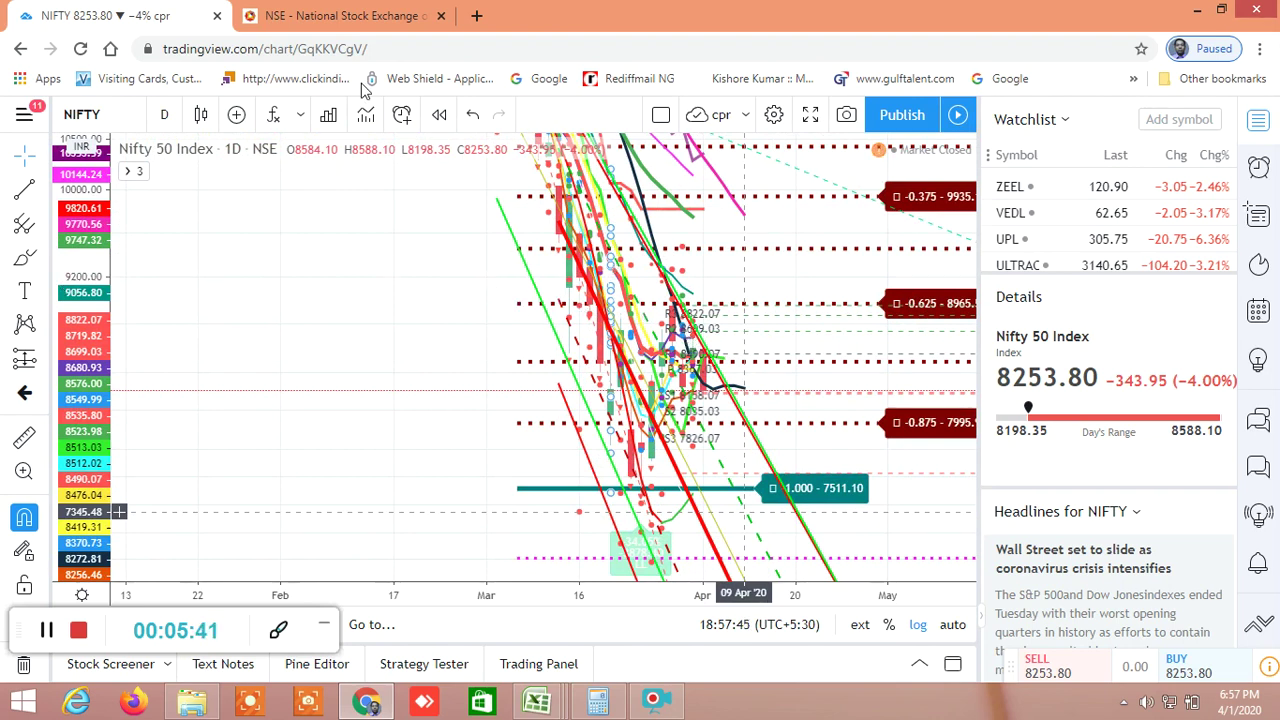
{"action": "double_click", "coordinate": [384, 47]}
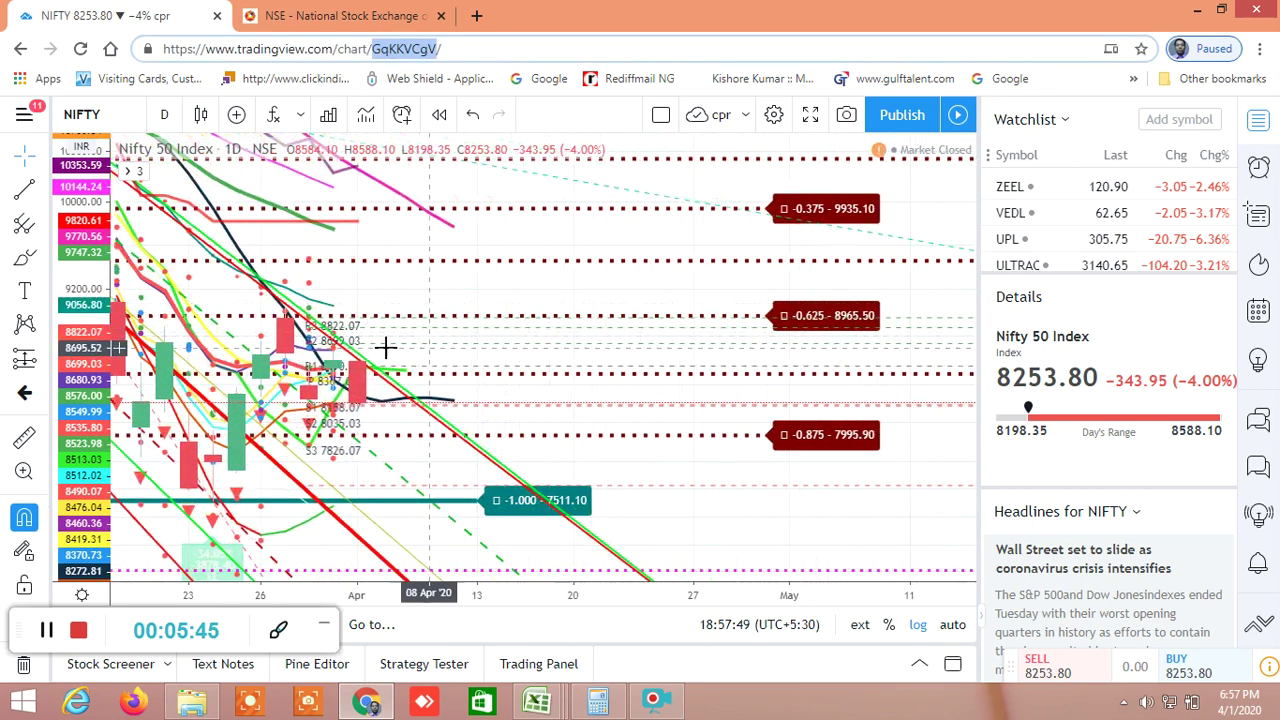
{"action": "left_click", "coordinate": [503, 354]}
{"action": "left_click_drag", "start_coordinate": [186, 356], "coordinate": [443, 344]}
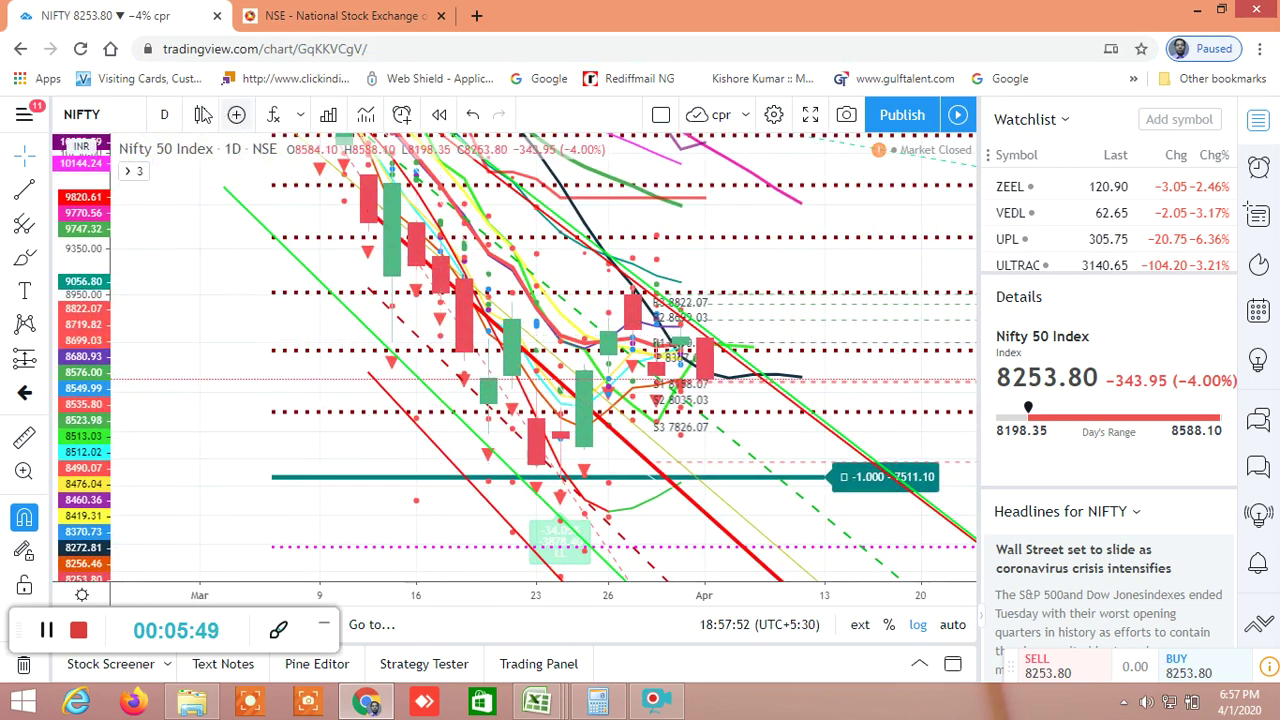
Switch the NIFTY chart to the 1 month interval and bring the candles from 2011 to 2020 into view.
{"action": "left_click", "coordinate": [168, 118]}
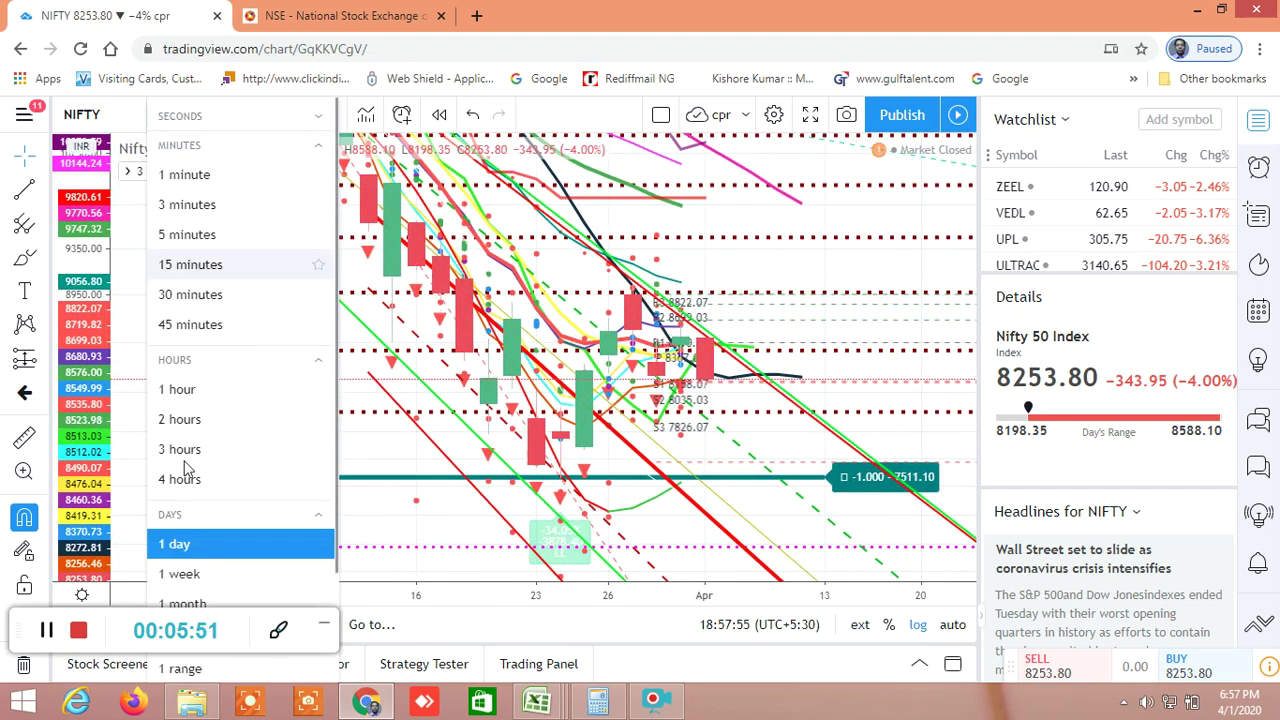
{"action": "scroll", "coordinate": [224, 547], "scroll_direction": "down", "scroll_amount": 1}
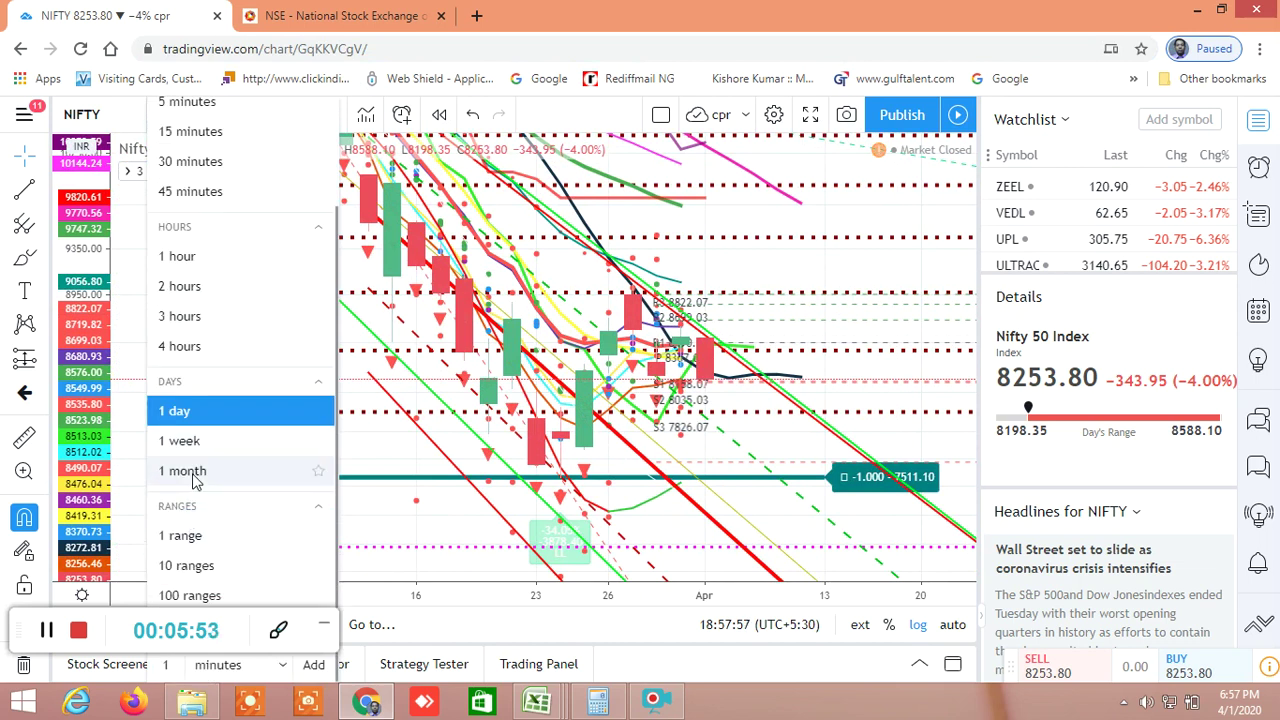
{"action": "left_click", "coordinate": [237, 475]}
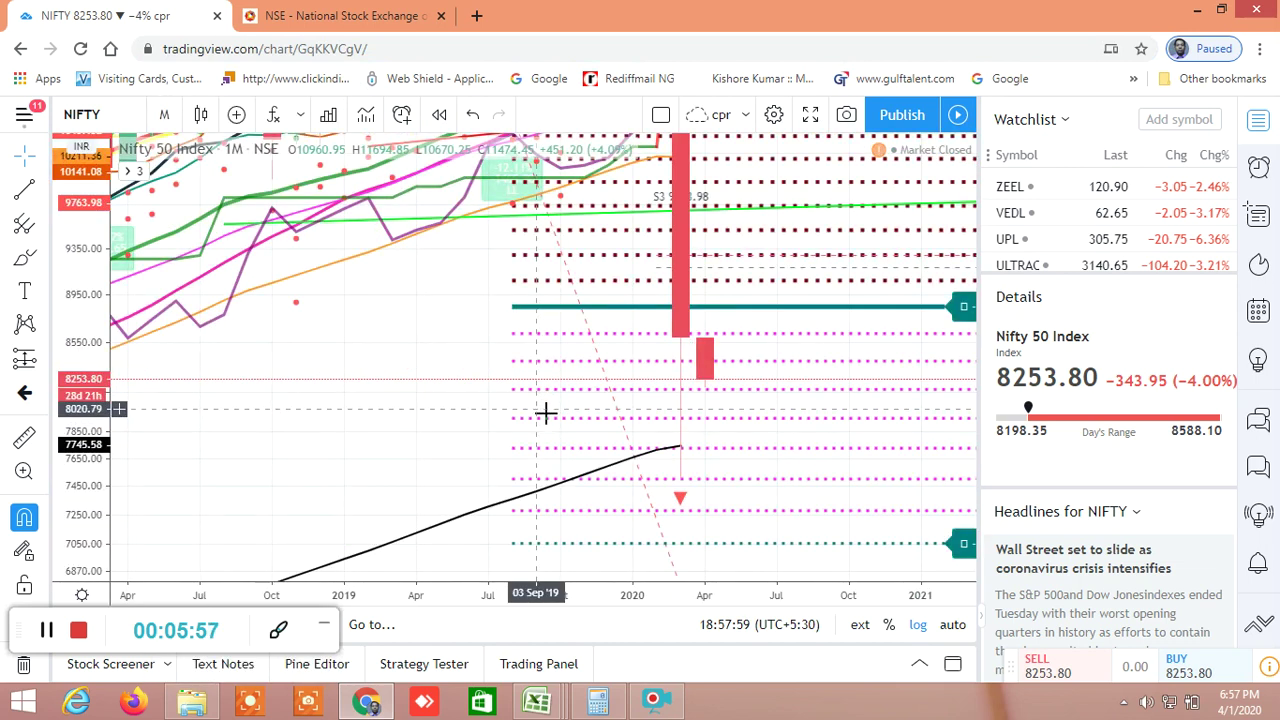
{"action": "scroll", "coordinate": [634, 385], "scroll_direction": "down", "scroll_amount": 5}
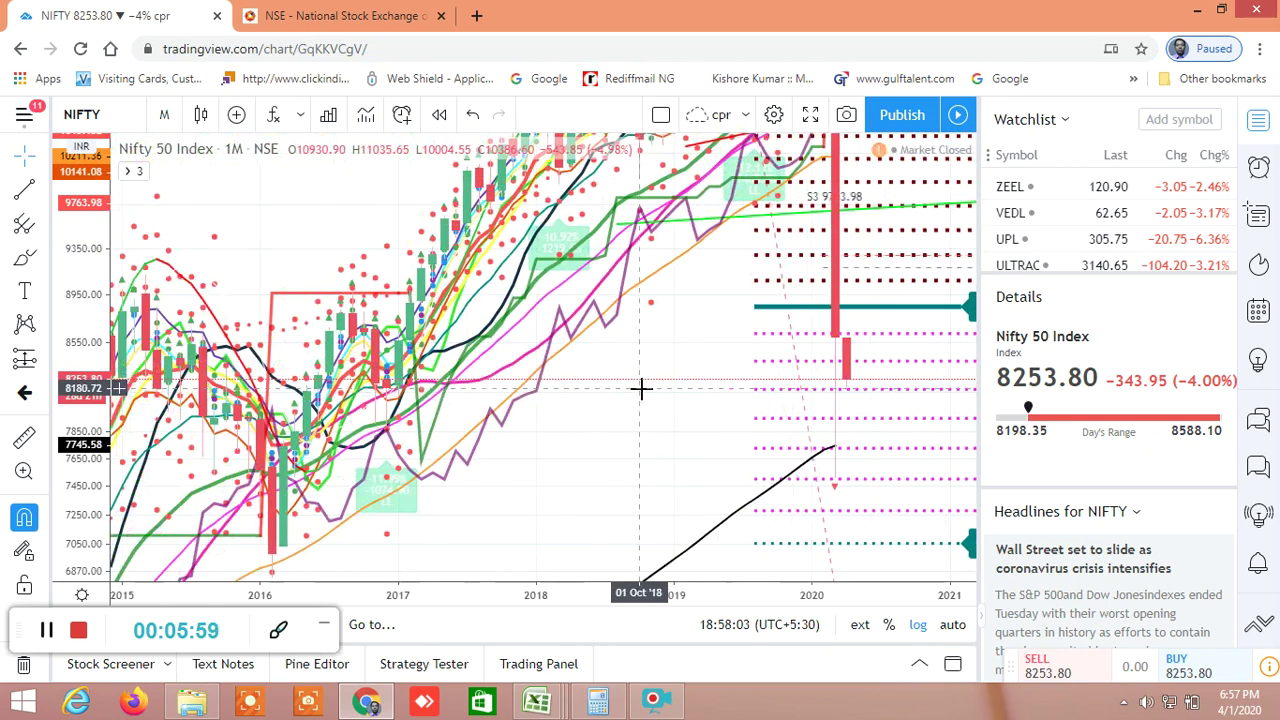
{"action": "scroll", "coordinate": [641, 388], "scroll_direction": "down", "scroll_amount": 5}
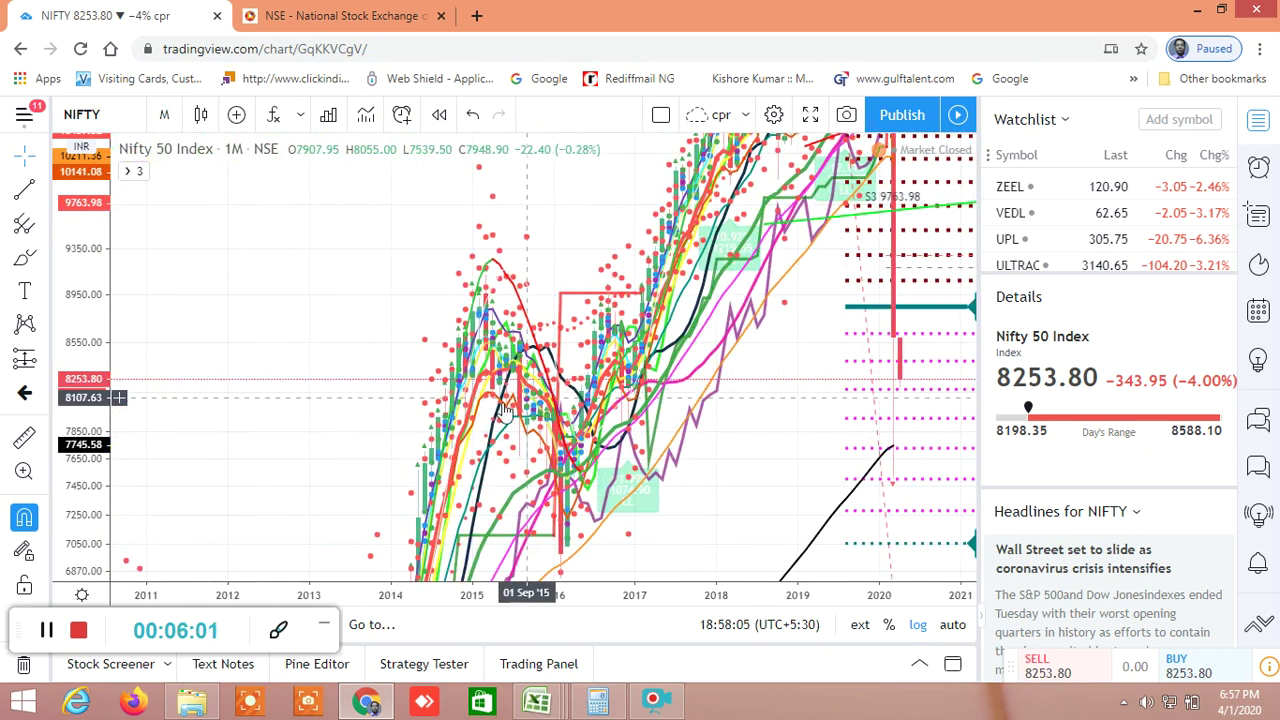
{"action": "left_click_drag", "start_coordinate": [91, 398], "coordinate": [97, 548]}
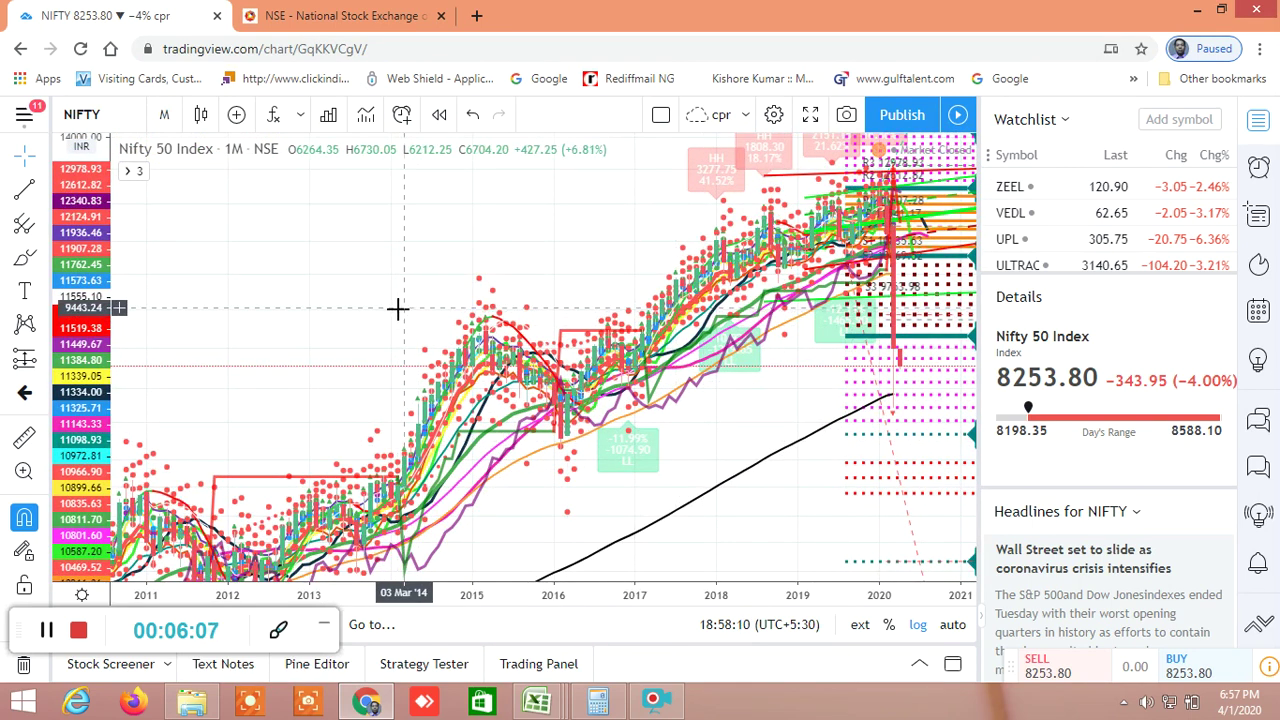
Trace the monthly NIFTY history back to 1991 and compare the price trend with the long black average line.
{"action": "left_click_drag", "start_coordinate": [443, 305], "coordinate": [545, 247]}
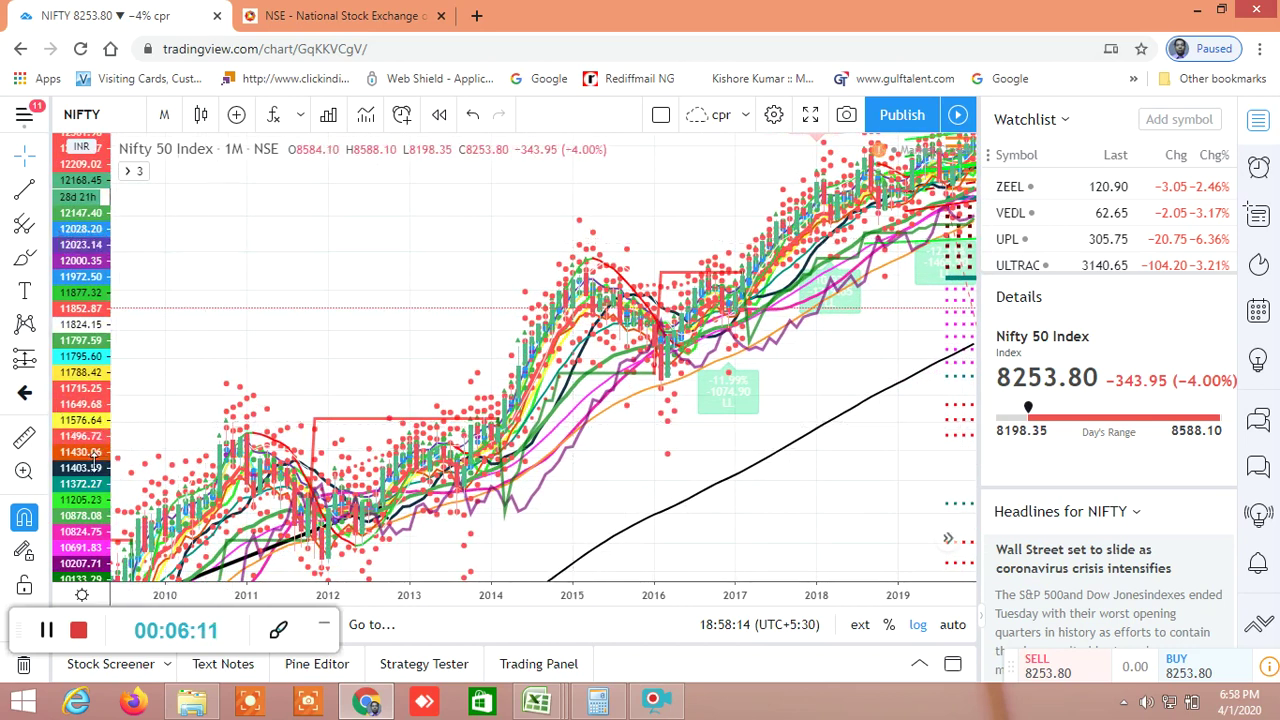
{"action": "left_click_drag", "start_coordinate": [93, 512], "coordinate": [95, 570]}
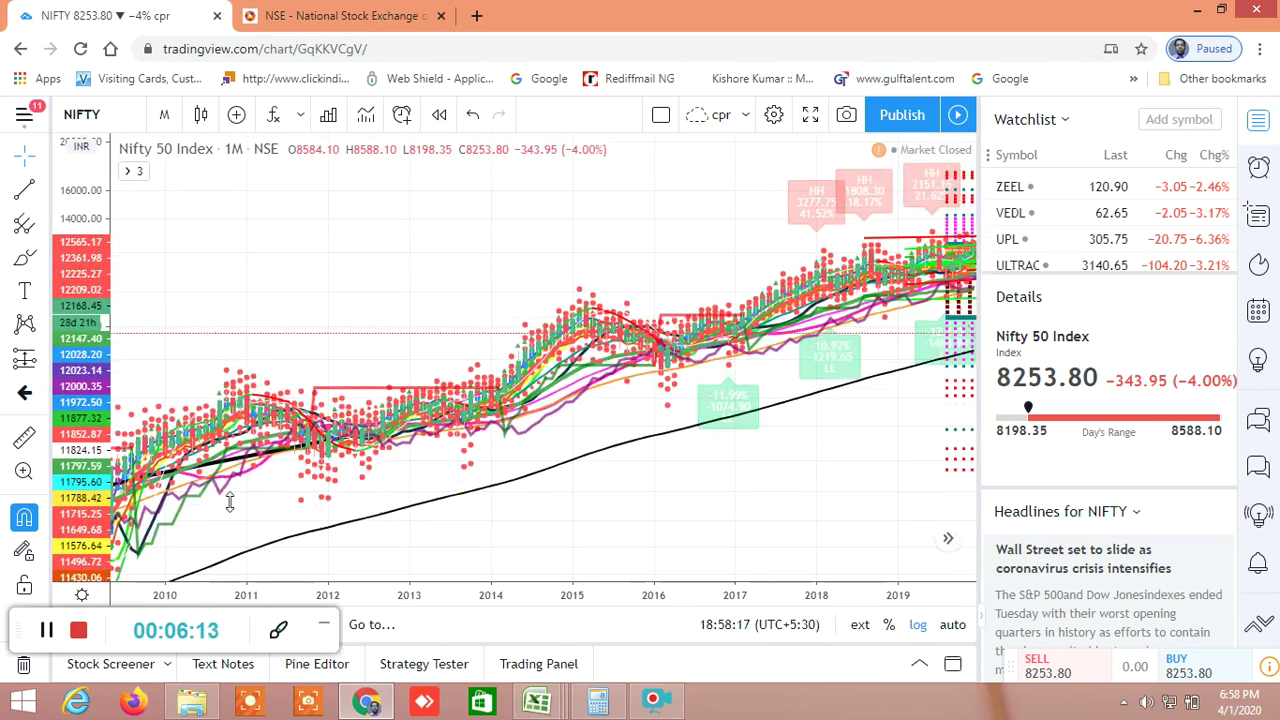
{"action": "left_click_drag", "start_coordinate": [745, 410], "coordinate": [709, 421]}
{"action": "scroll", "coordinate": [709, 421], "scroll_direction": "down", "scroll_amount": 3}
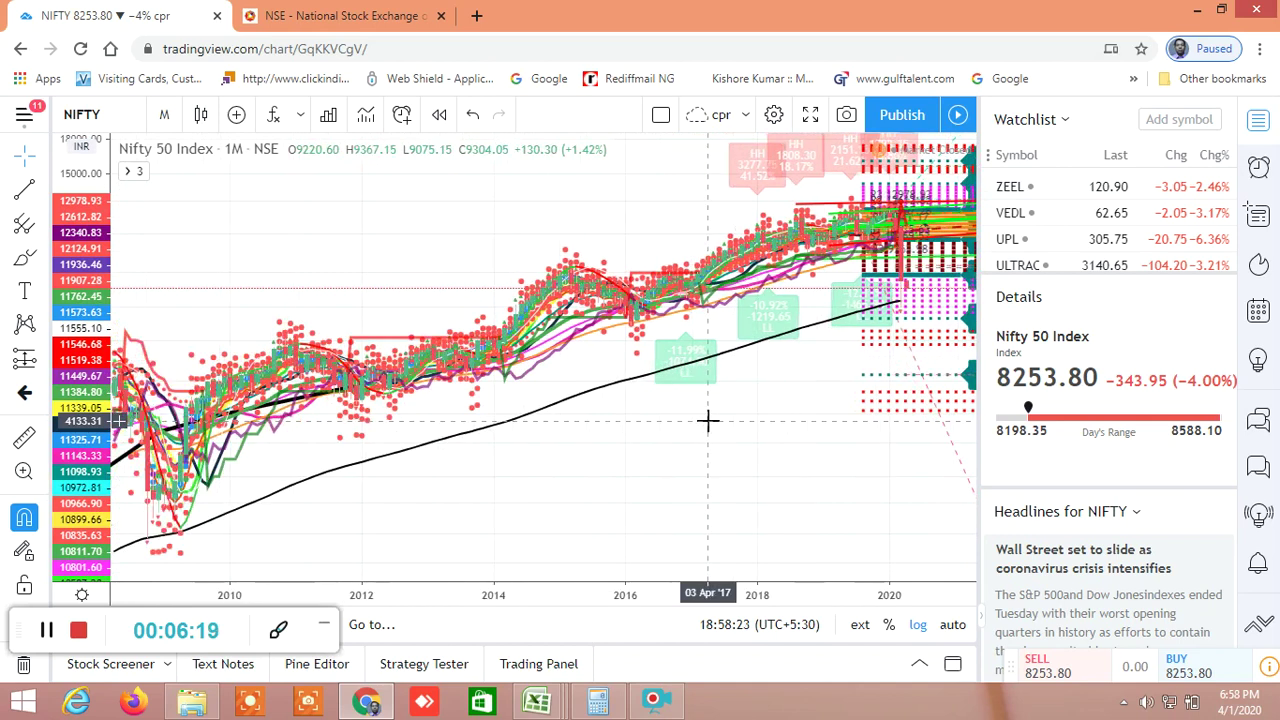
{"action": "scroll", "coordinate": [707, 421], "scroll_direction": "down", "scroll_amount": 2}
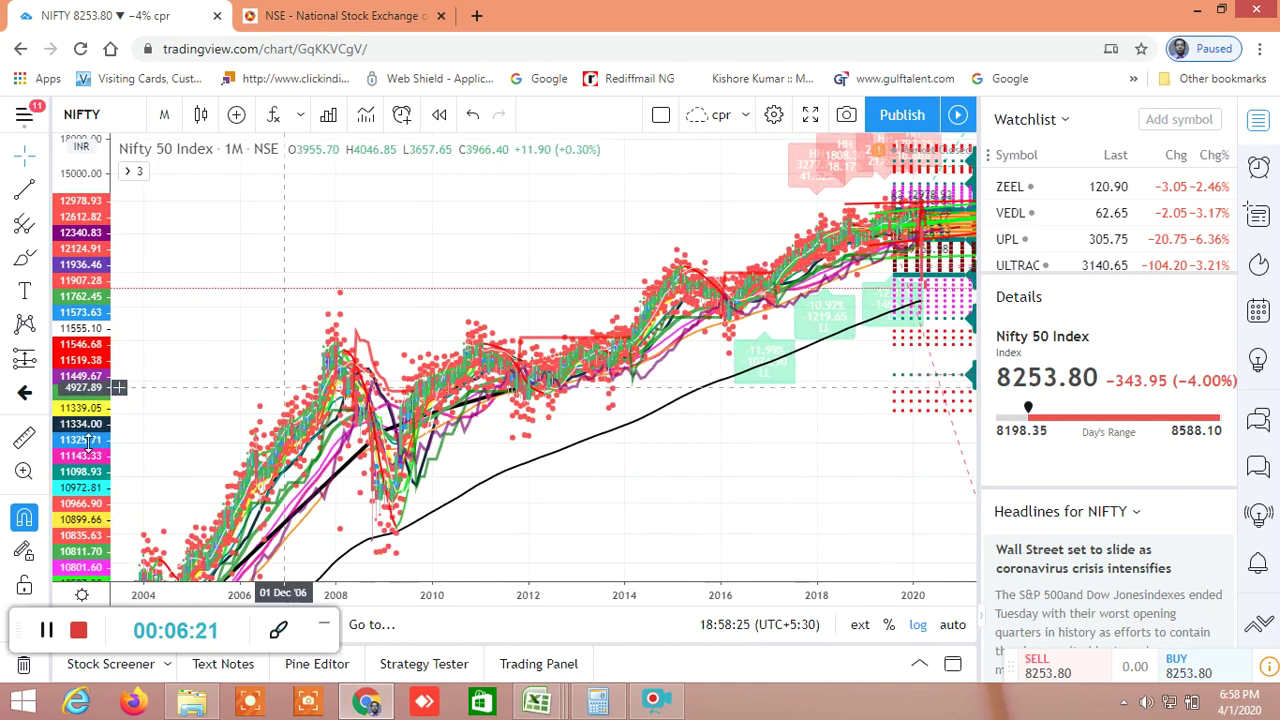
{"action": "left_click_drag", "start_coordinate": [100, 525], "coordinate": [101, 575]}
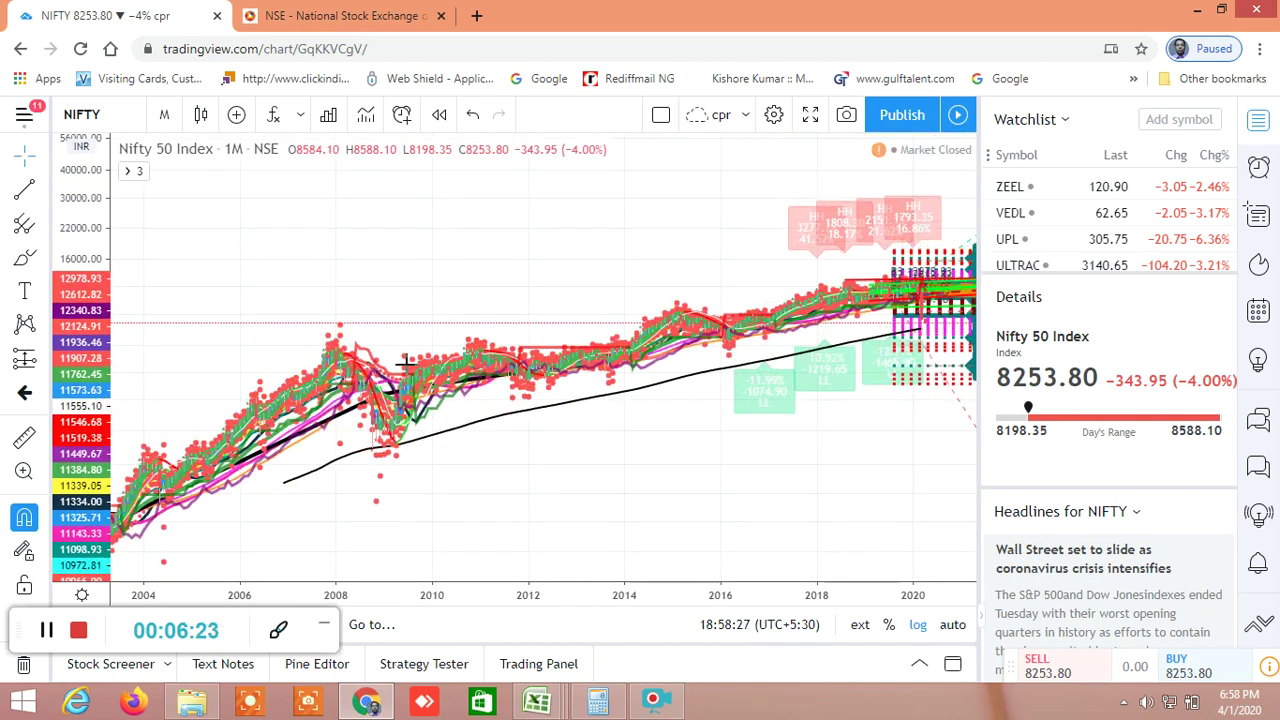
{"action": "left_click_drag", "start_coordinate": [517, 237], "coordinate": [466, 189]}
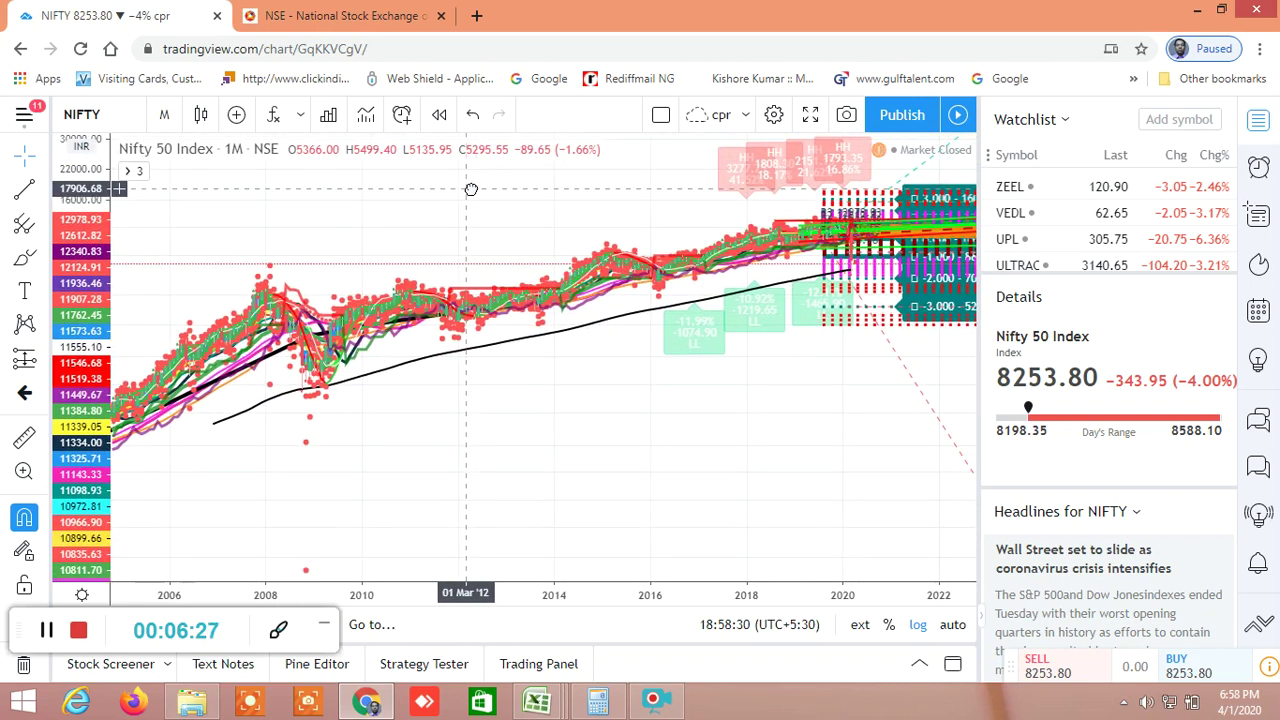
{"action": "scroll", "coordinate": [577, 420], "scroll_direction": "down", "scroll_amount": 3}
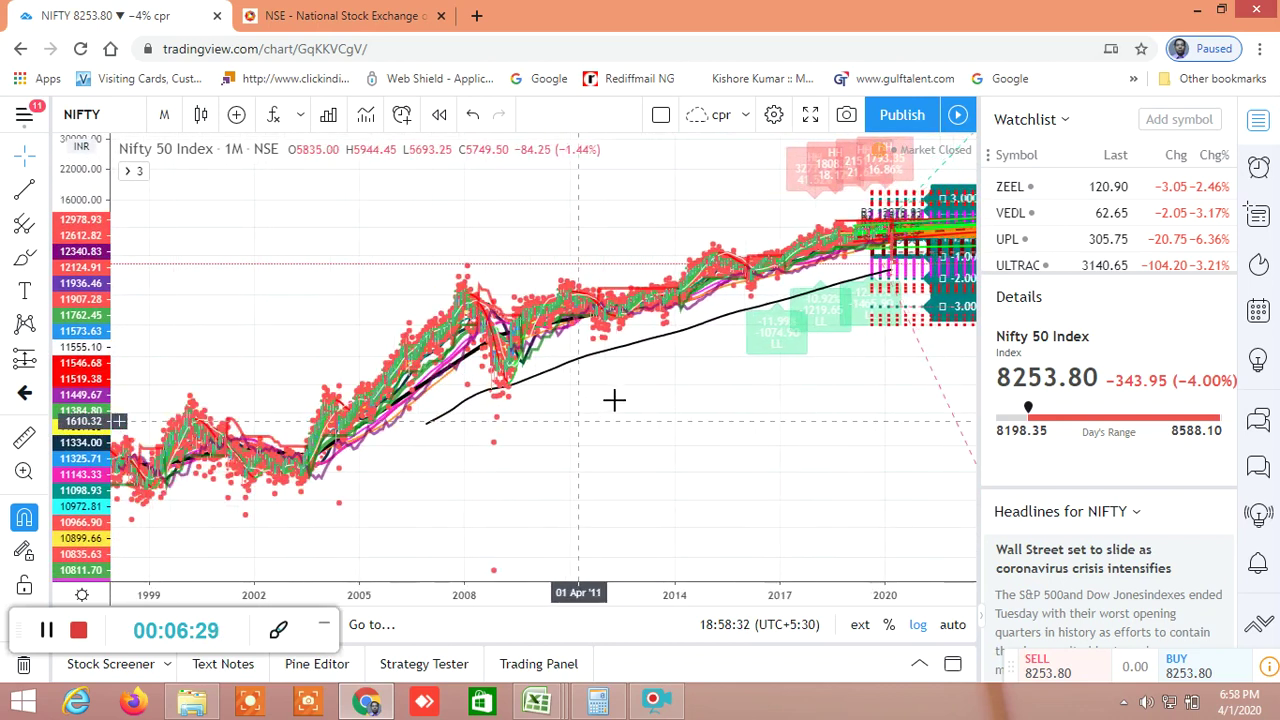
{"action": "scroll", "coordinate": [650, 400], "scroll_direction": "down", "scroll_amount": 3}
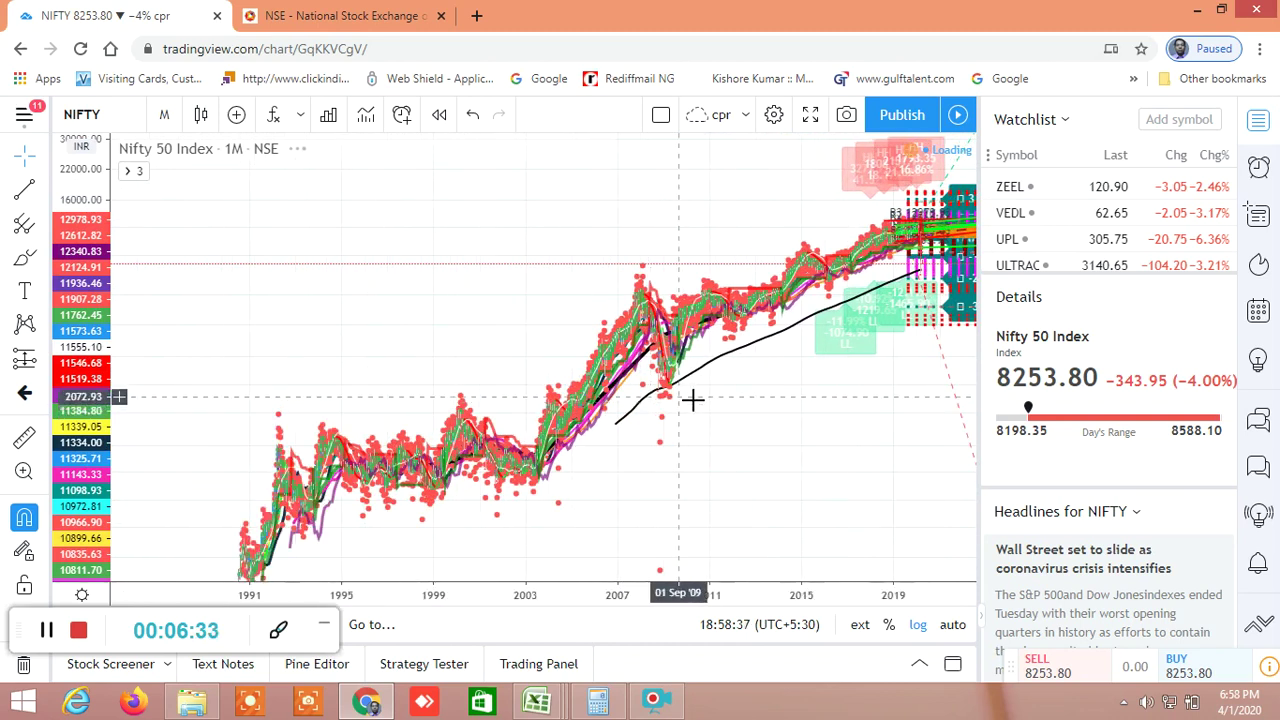
Examine the 2008–2009 fall and the recent monthly candles against the long black average line.
{"action": "scroll", "coordinate": [693, 400], "scroll_direction": "up", "scroll_amount": 2}
{"action": "scroll", "coordinate": [693, 400], "scroll_direction": "up", "scroll_amount": 2}
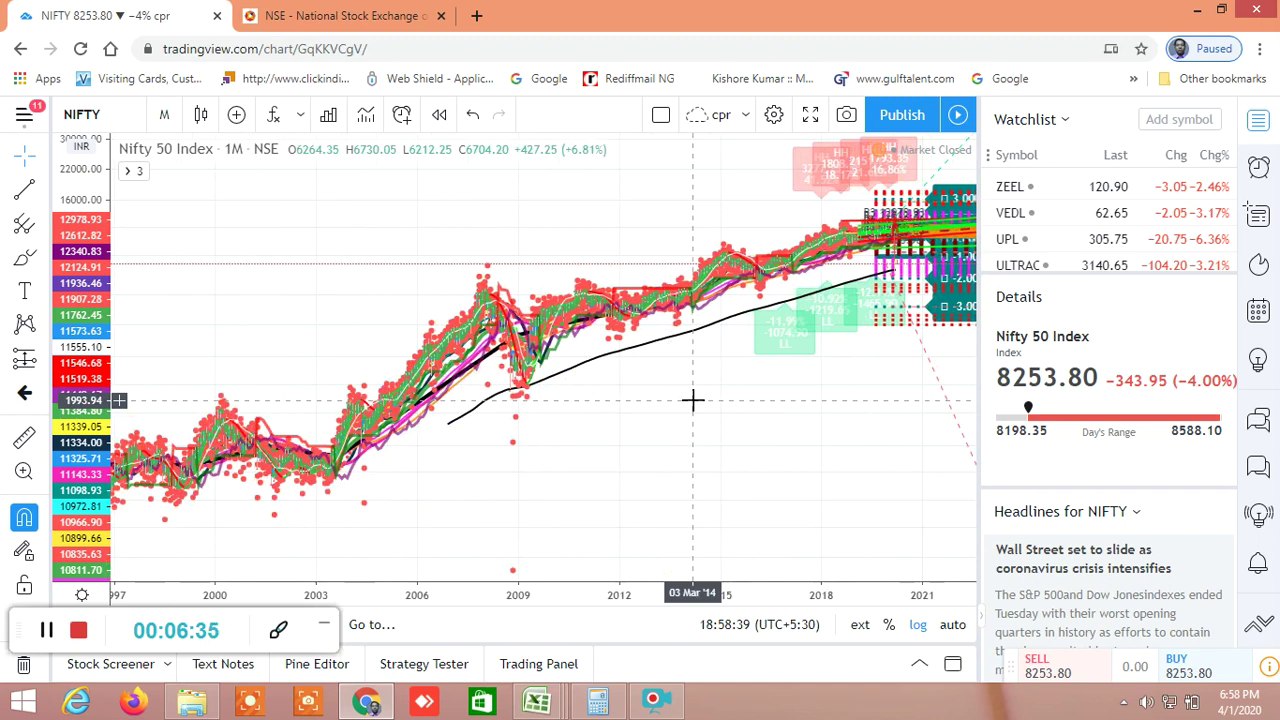
{"action": "scroll", "coordinate": [693, 400], "scroll_direction": "up", "scroll_amount": 3}
{"action": "scroll", "coordinate": [693, 400], "scroll_direction": "up", "scroll_amount": 1}
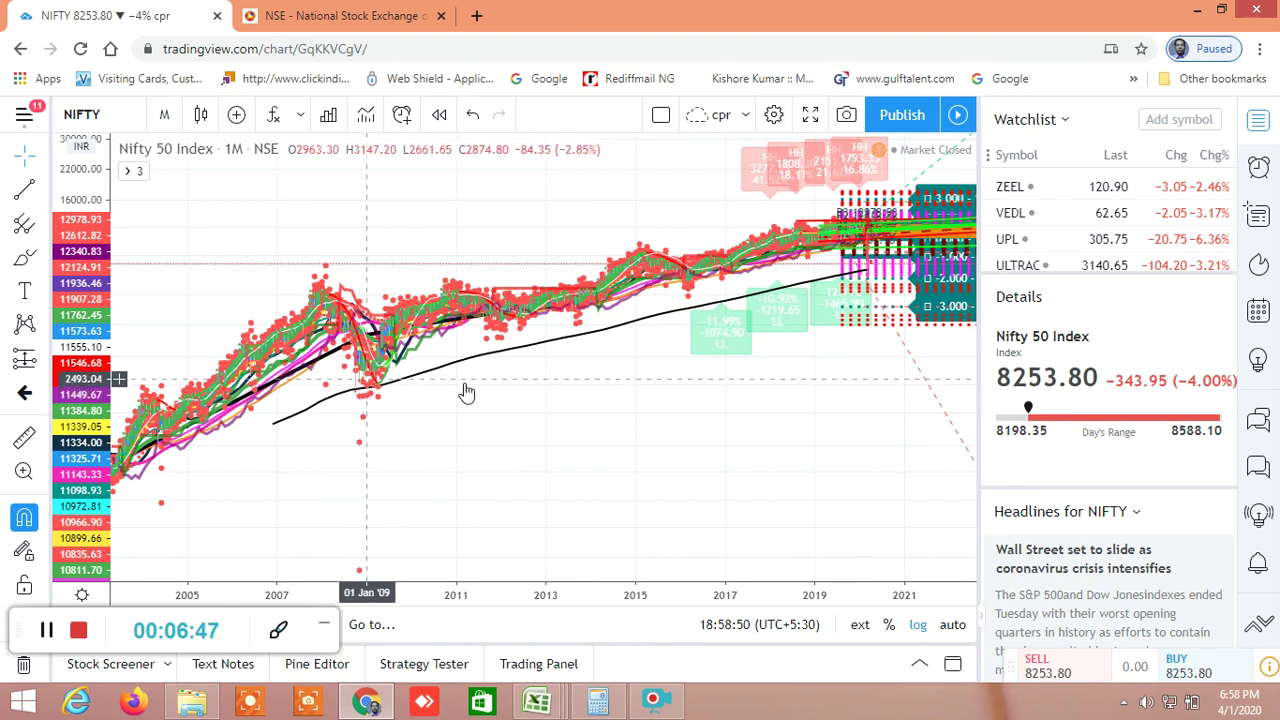
{"action": "scroll", "coordinate": [527, 437], "scroll_direction": "up", "scroll_amount": 1}
{"action": "scroll", "coordinate": [530, 437], "scroll_direction": "up", "scroll_amount": 2}
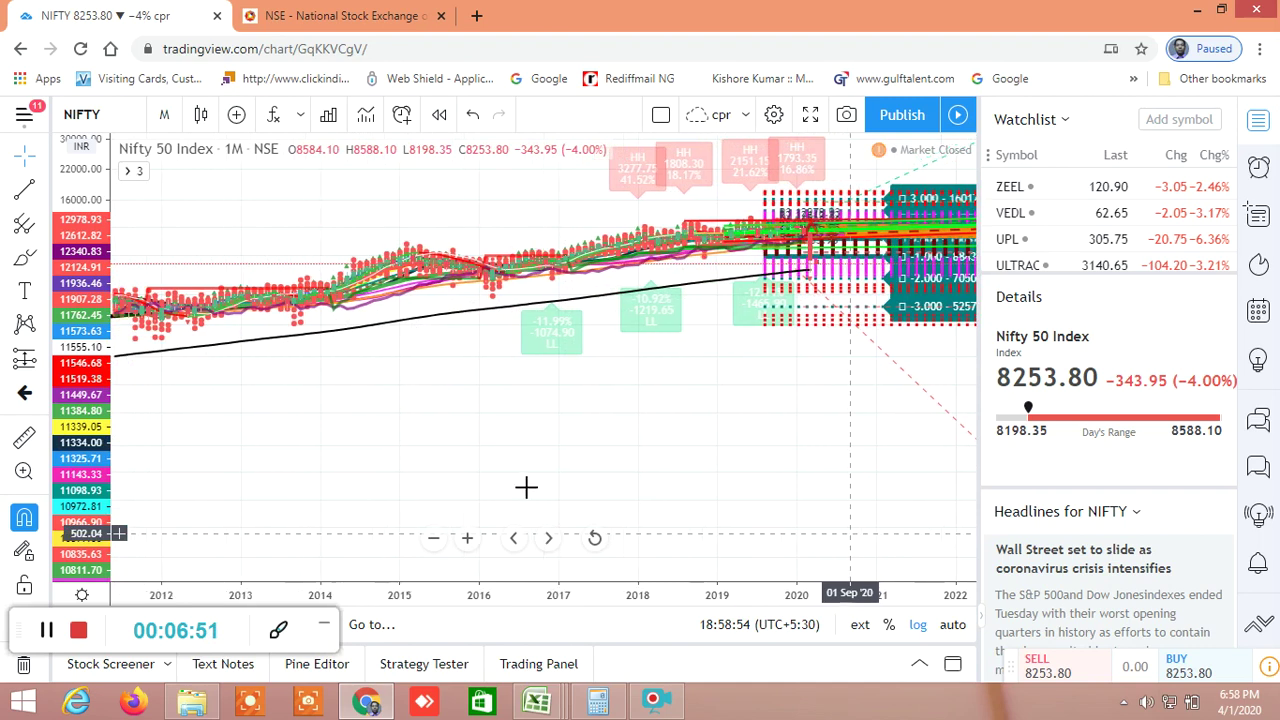
{"action": "scroll", "coordinate": [550, 495], "scroll_direction": "down", "scroll_amount": 5}
{"action": "scroll", "coordinate": [558, 471], "scroll_direction": "down", "scroll_amount": 3}
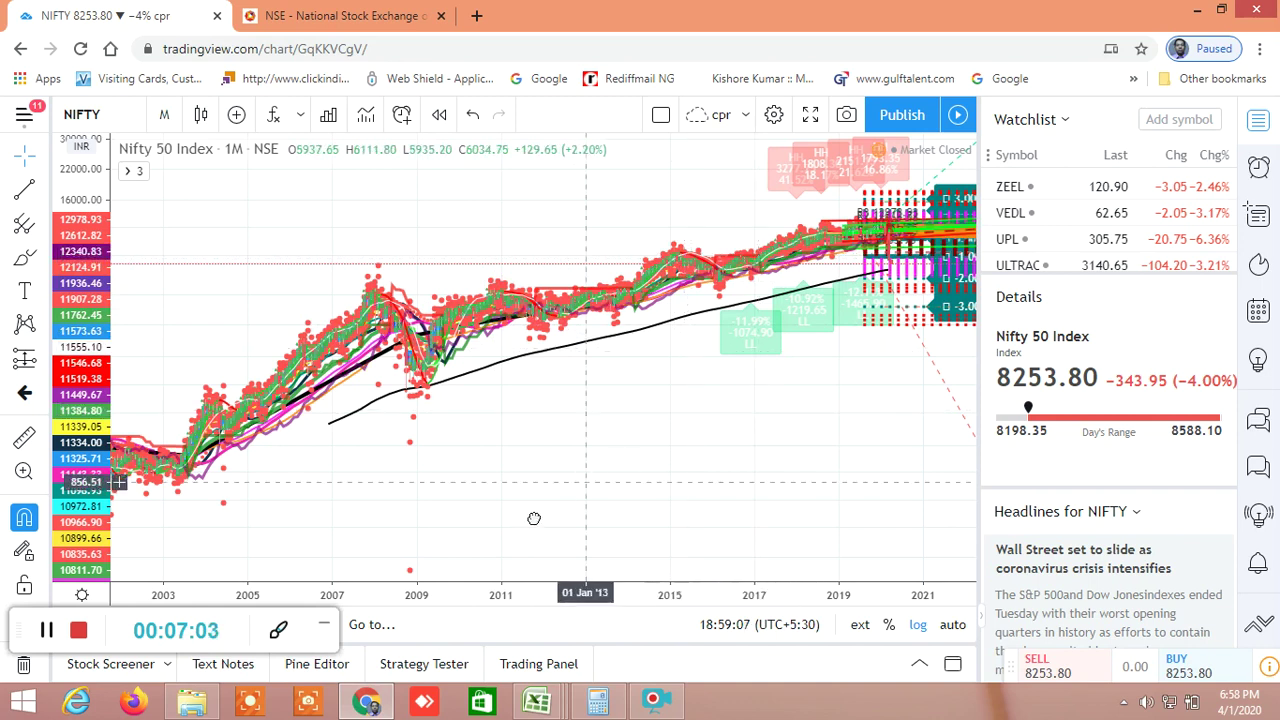
Examine the projected levels from 3.000 down to -3.000 beside the 2020 monthly candles.
{"action": "left_click_drag", "start_coordinate": [873, 419], "coordinate": [823, 449]}
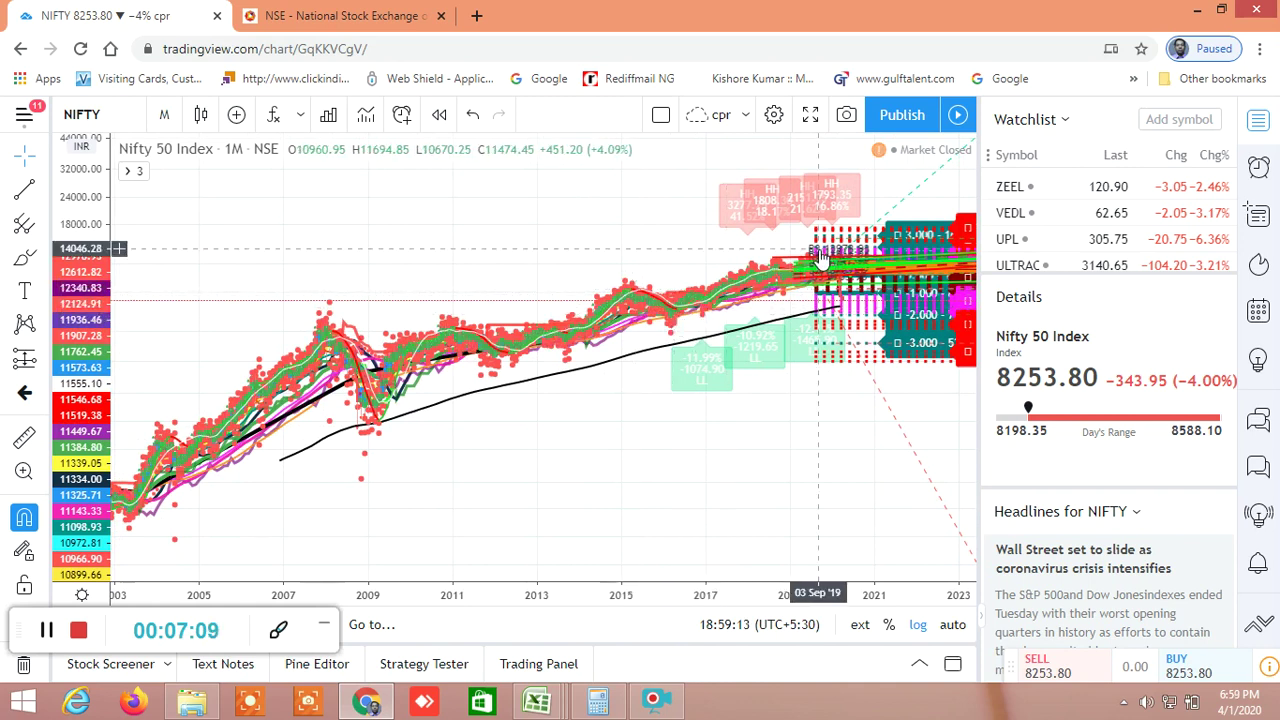
{"action": "scroll", "coordinate": [660, 390], "scroll_direction": "up", "scroll_amount": 2}
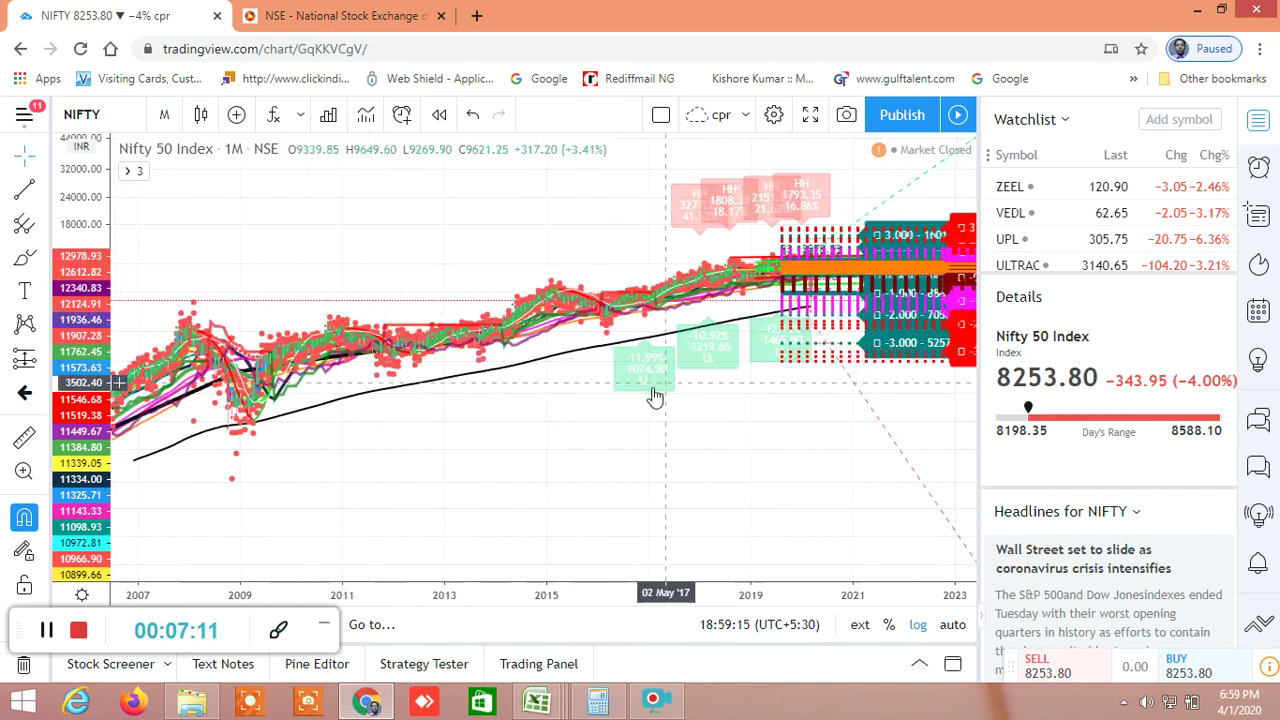
{"action": "scroll", "coordinate": [655, 395], "scroll_direction": "up", "scroll_amount": 5}
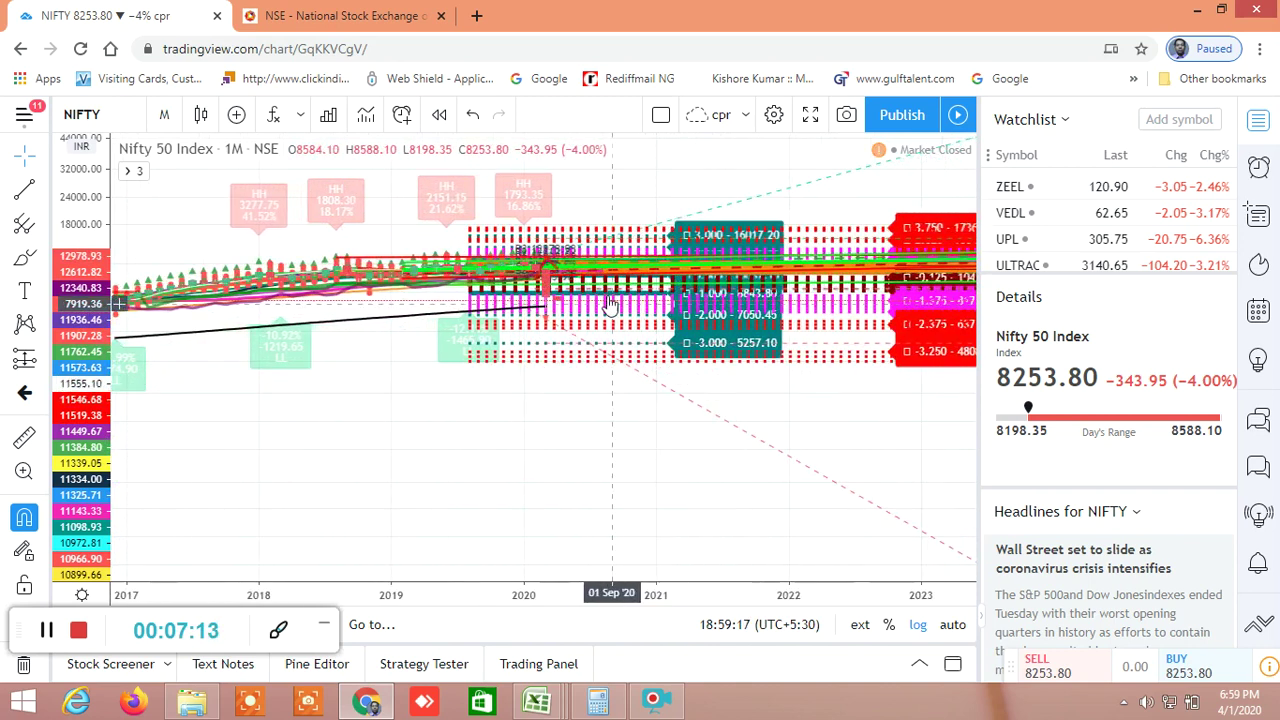
{"action": "left_click_drag", "start_coordinate": [501, 363], "coordinate": [515, 385]}
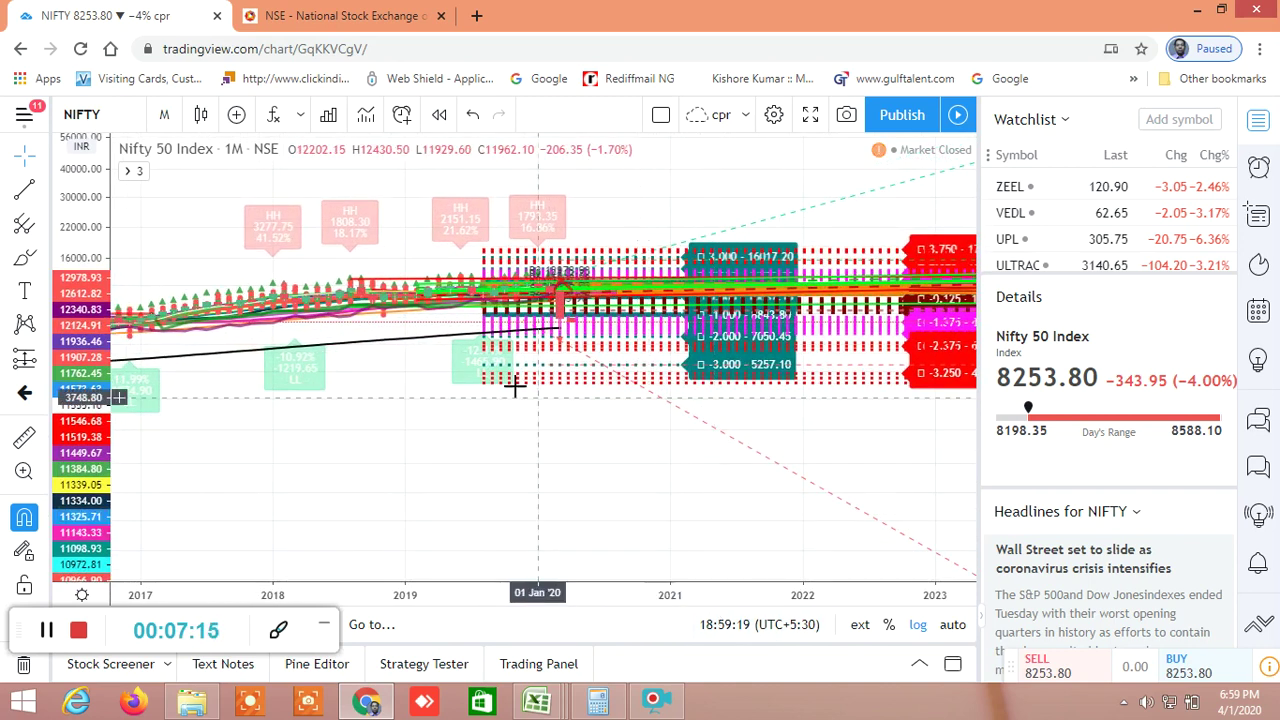
{"action": "left_click_drag", "start_coordinate": [591, 449], "coordinate": [609, 469]}
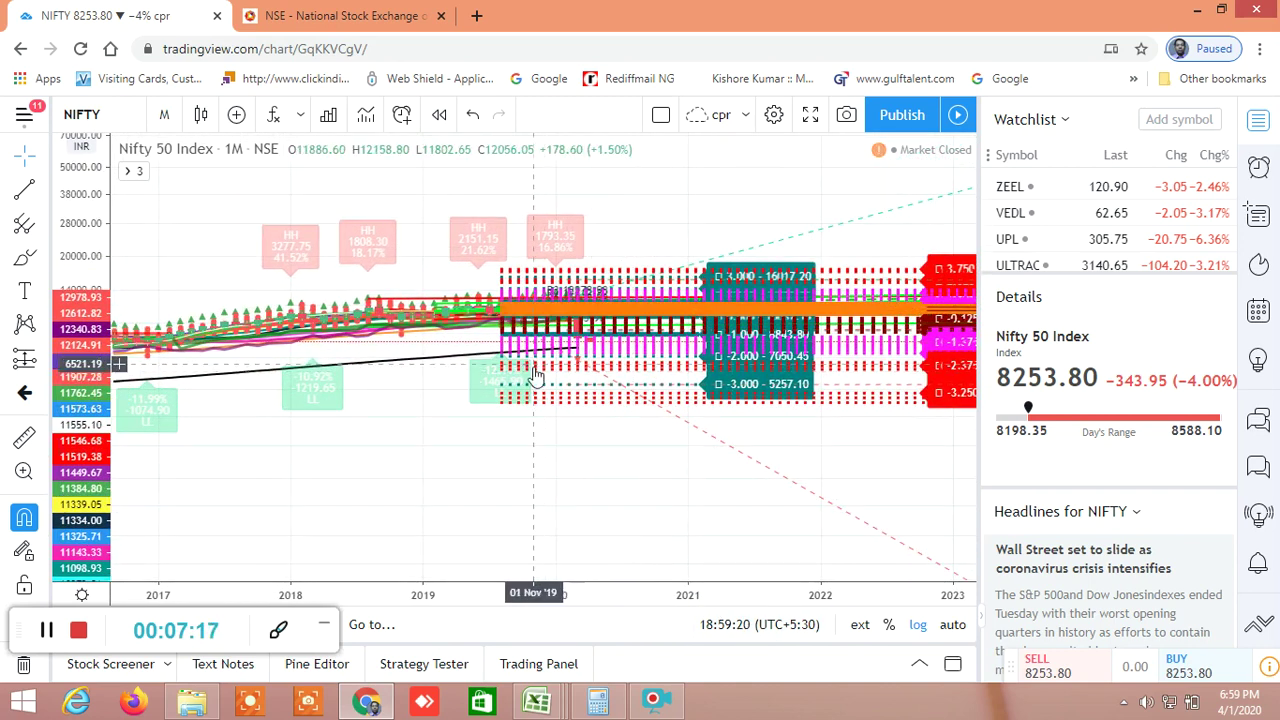
Inspect the March and April 2020 monthly candles against the projected downside levels on an expanded price scale.
{"action": "scroll", "coordinate": [535, 375], "scroll_direction": "up", "scroll_amount": 5}
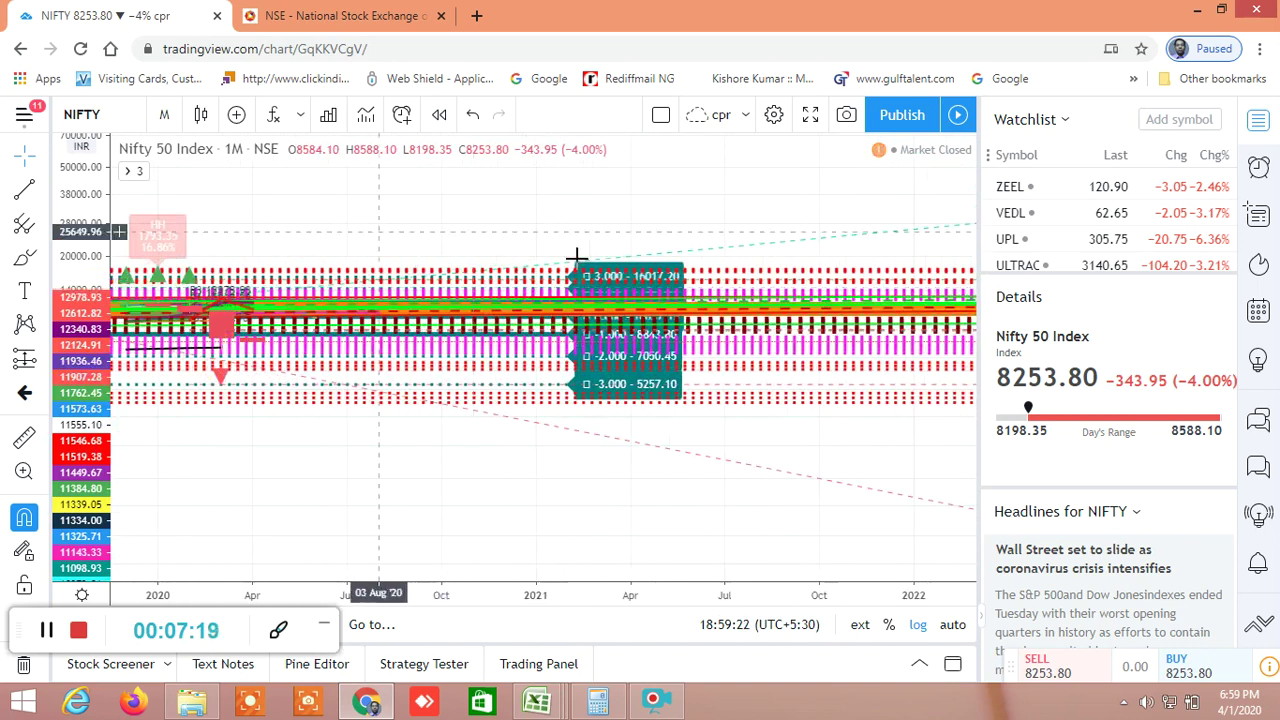
{"action": "left_click_drag", "start_coordinate": [576, 257], "coordinate": [952, 263]}
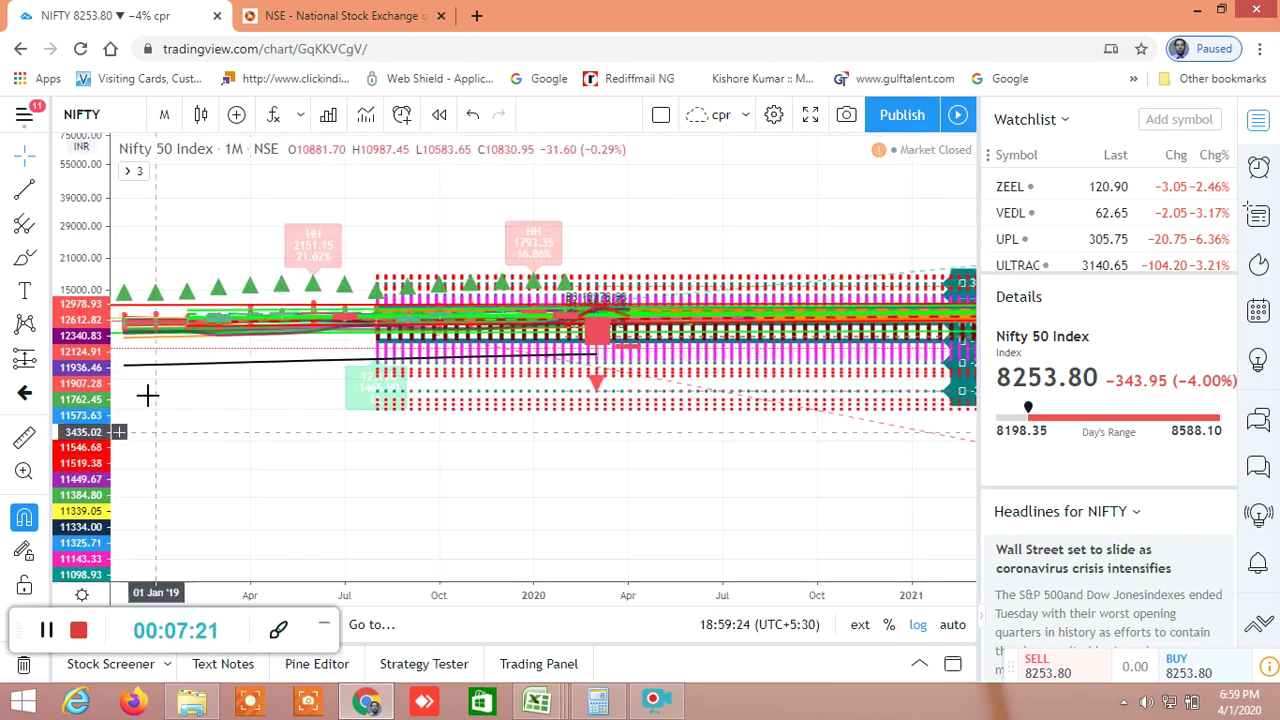
{"action": "left_click_drag", "start_coordinate": [82, 400], "coordinate": [120, 5]}
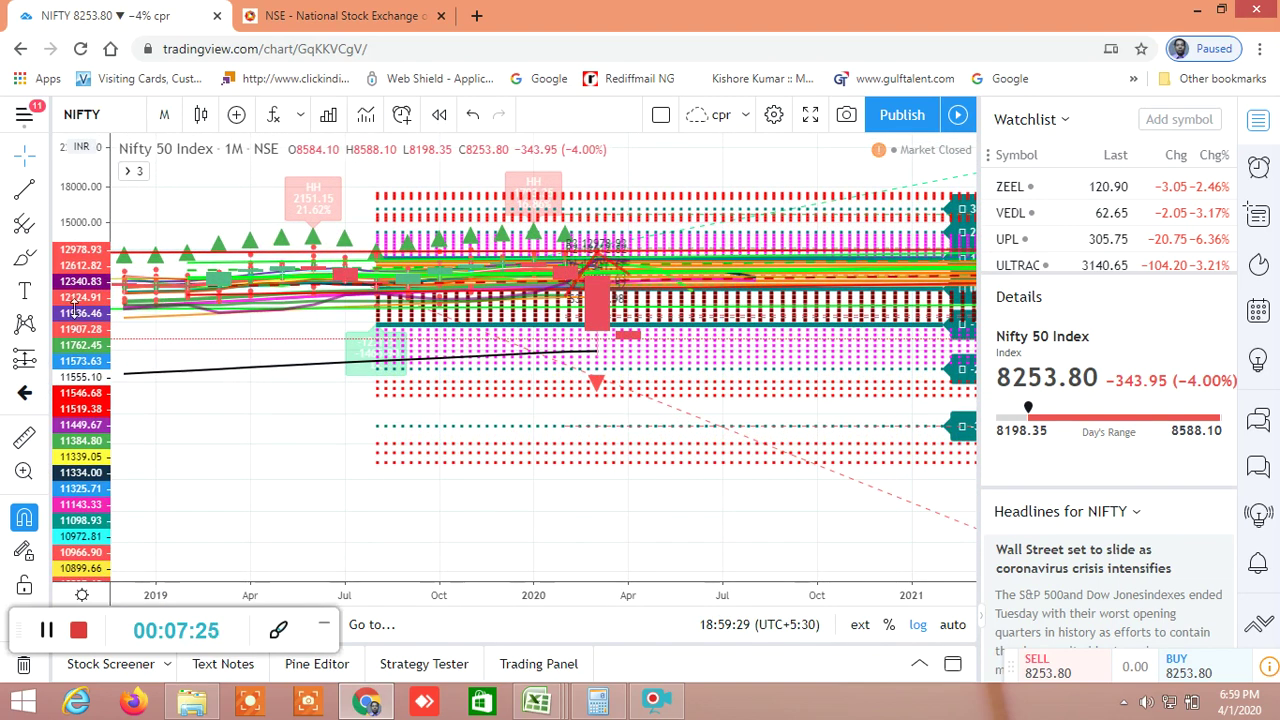
{"action": "left_click_drag", "start_coordinate": [72, 310], "coordinate": [76, 70]}
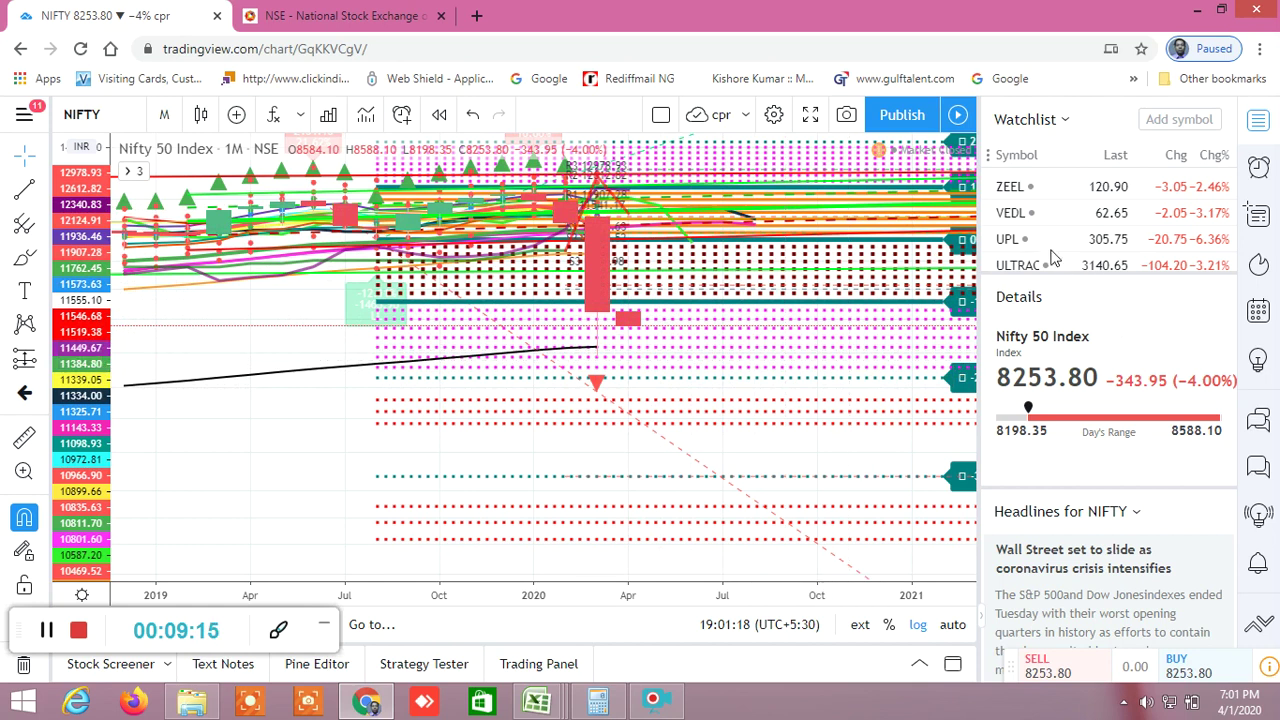
Switch to the GANN 360 ANALYSIS workbook in Excel and examine the degree levels calculated from low 7511.00 and high 12430.00.
{"action": "mouse_move", "coordinate": [548, 710]}
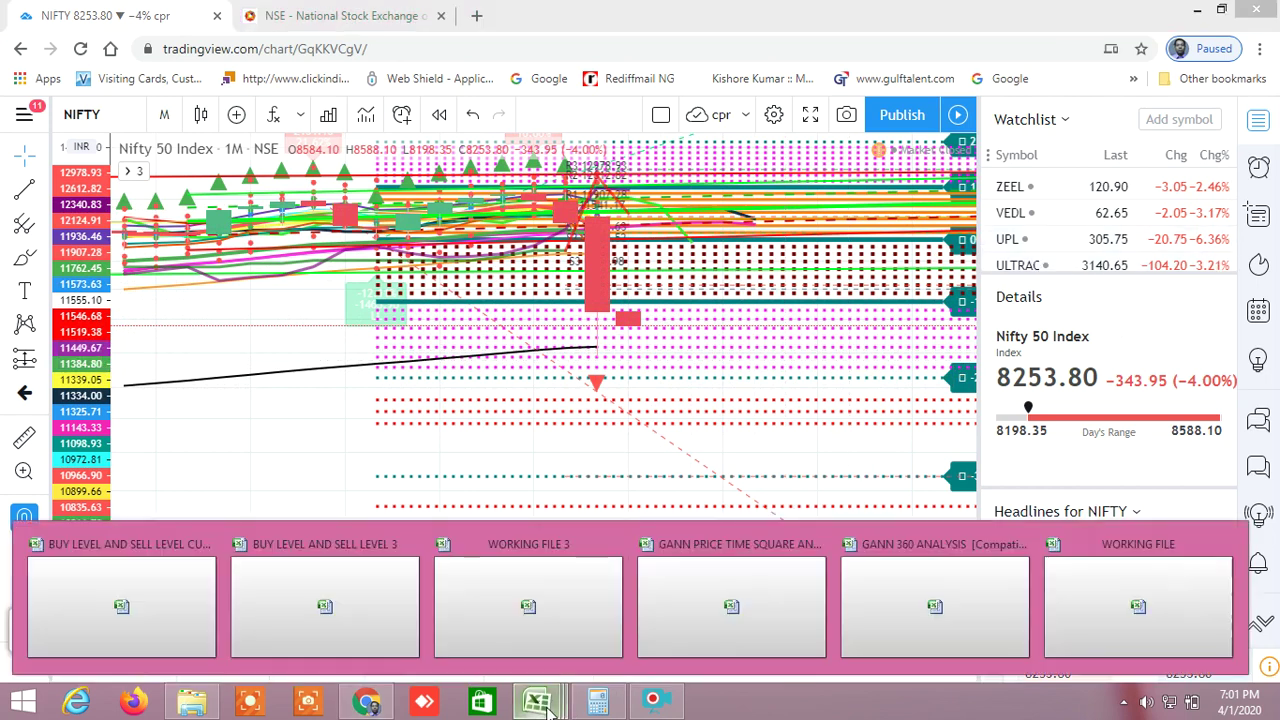
{"action": "left_click", "coordinate": [918, 608]}
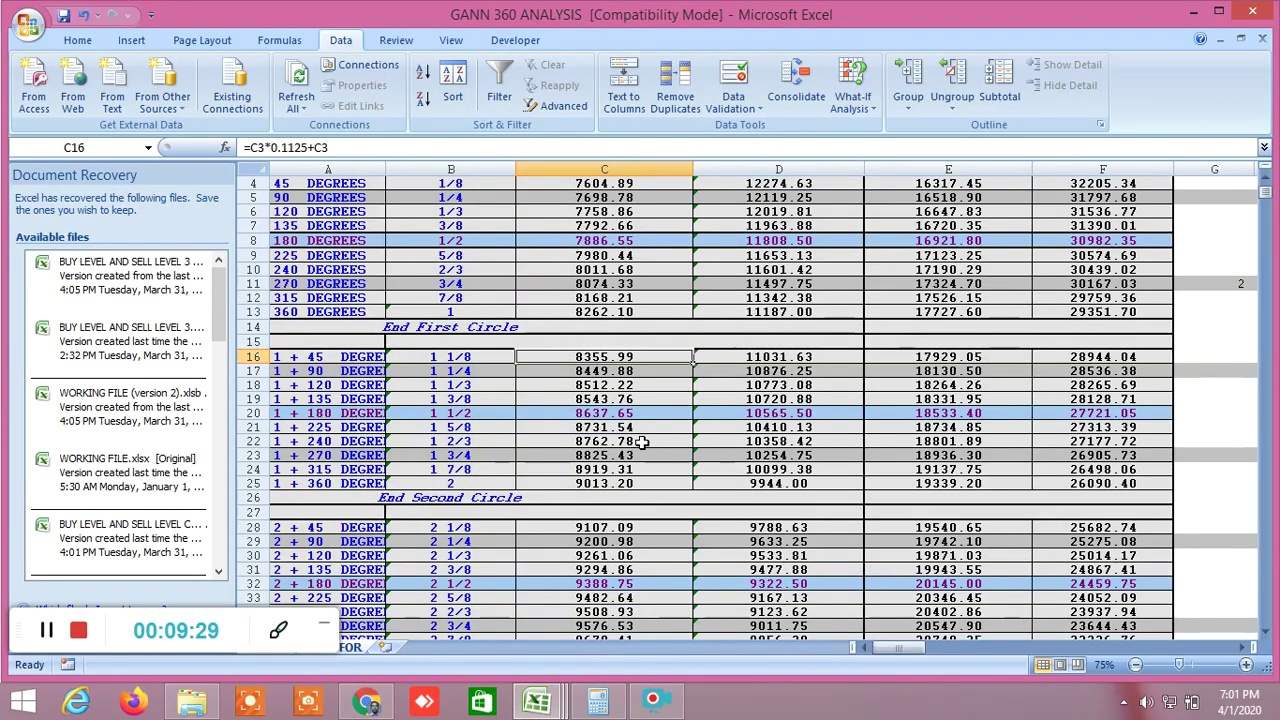
{"action": "scroll", "coordinate": [641, 441], "scroll_direction": "down", "scroll_amount": 1}
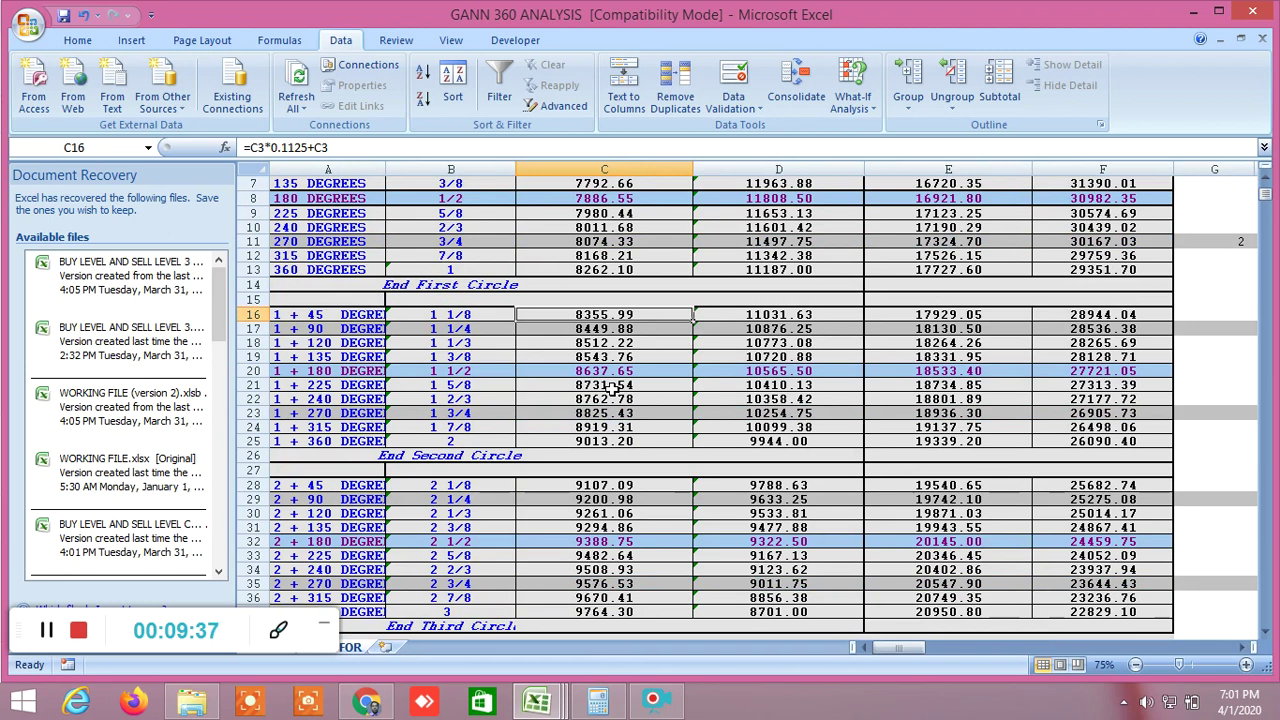
{"action": "scroll", "coordinate": [605, 384], "scroll_direction": "up", "scroll_amount": 2}
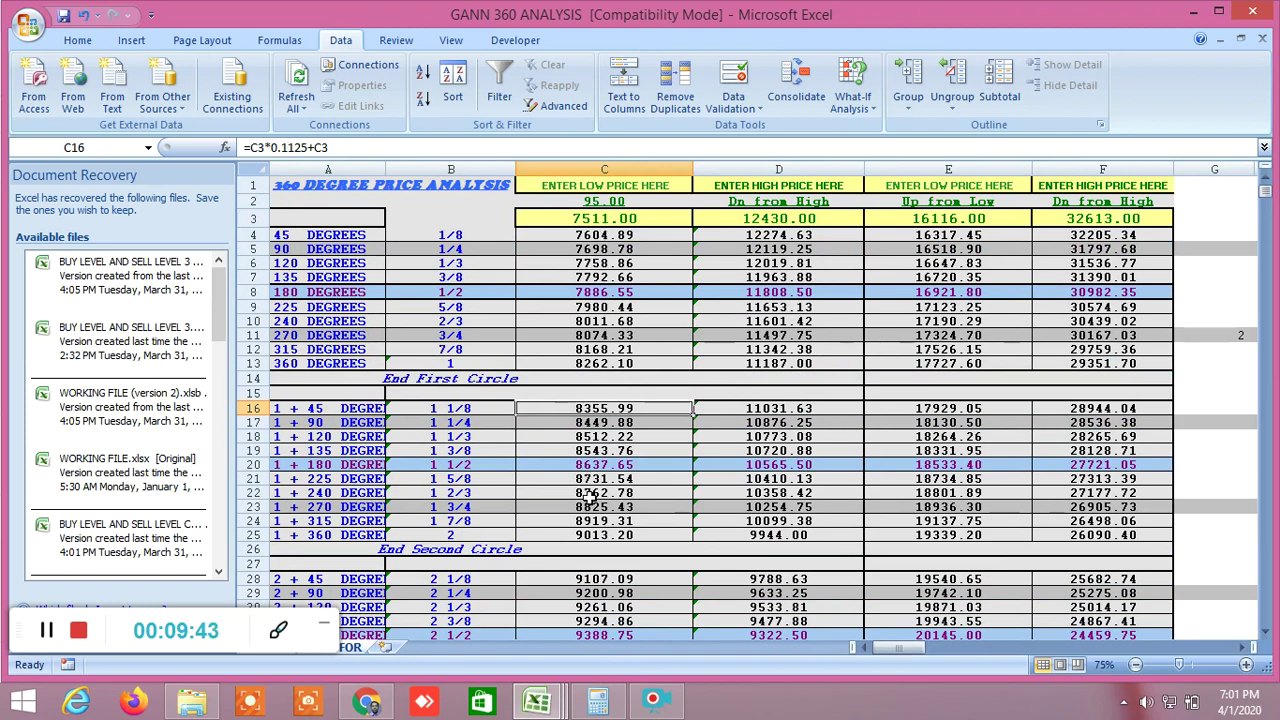
{"action": "scroll", "coordinate": [745, 520], "scroll_direction": "down", "scroll_amount": 3}
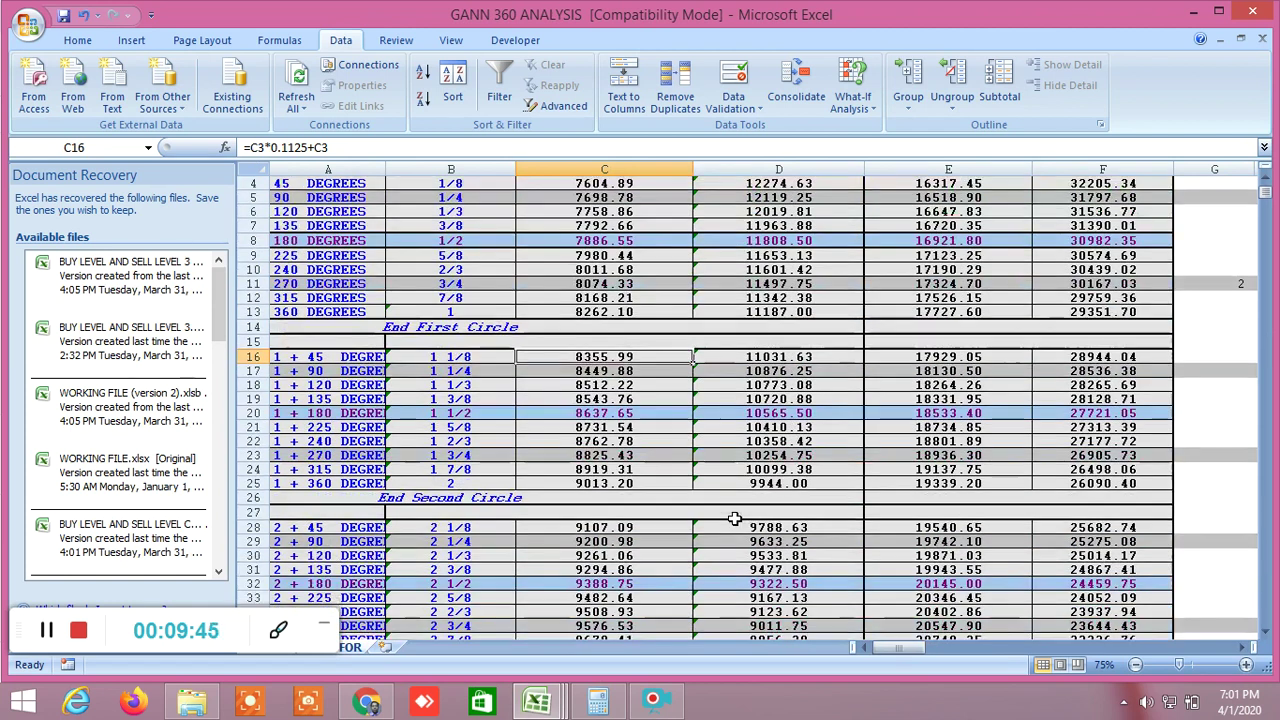
{"action": "scroll", "coordinate": [740, 480], "scroll_direction": "up", "scroll_amount": 1}
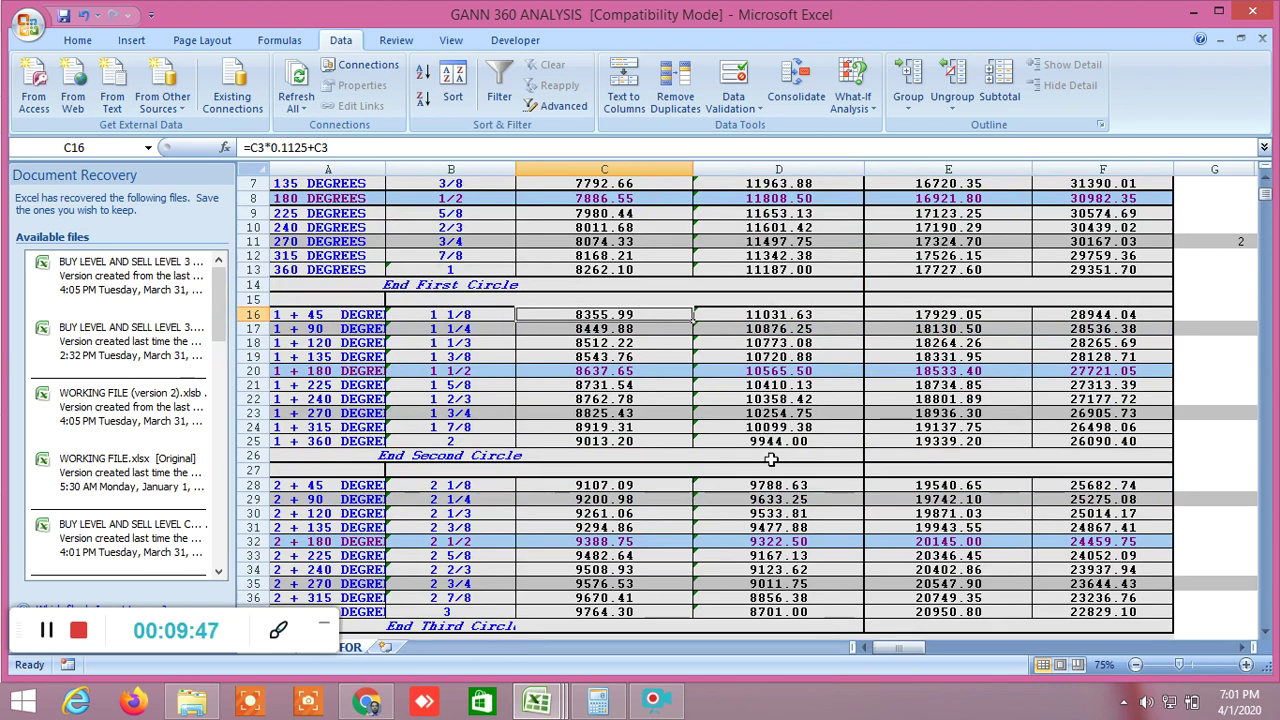
{"action": "scroll", "coordinate": [783, 543], "scroll_direction": "down", "scroll_amount": 1}
{"action": "scroll", "coordinate": [735, 520], "scroll_direction": "up", "scroll_amount": 1}
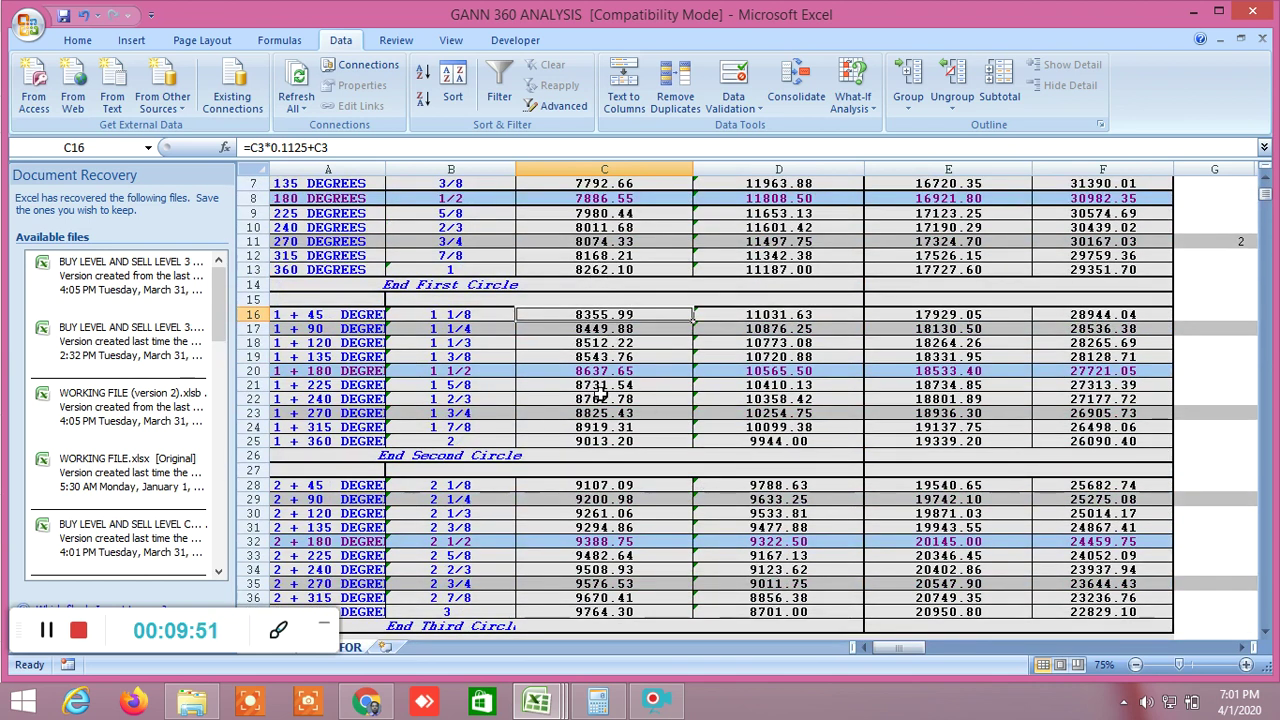
{"action": "scroll", "coordinate": [608, 436], "scroll_direction": "up", "scroll_amount": 2}
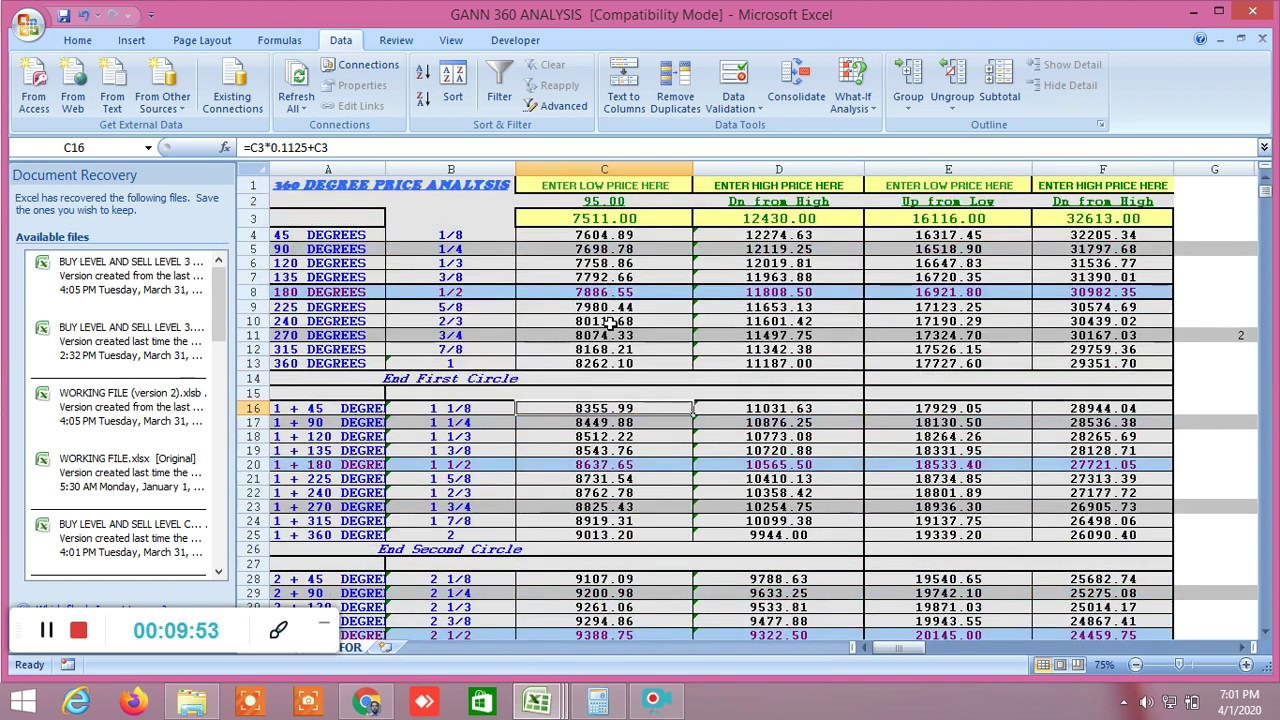
Examine the first, second and third circle degree levels projected up from the low and down from the high.
{"action": "scroll", "coordinate": [610, 322], "scroll_direction": "down", "scroll_amount": 1}
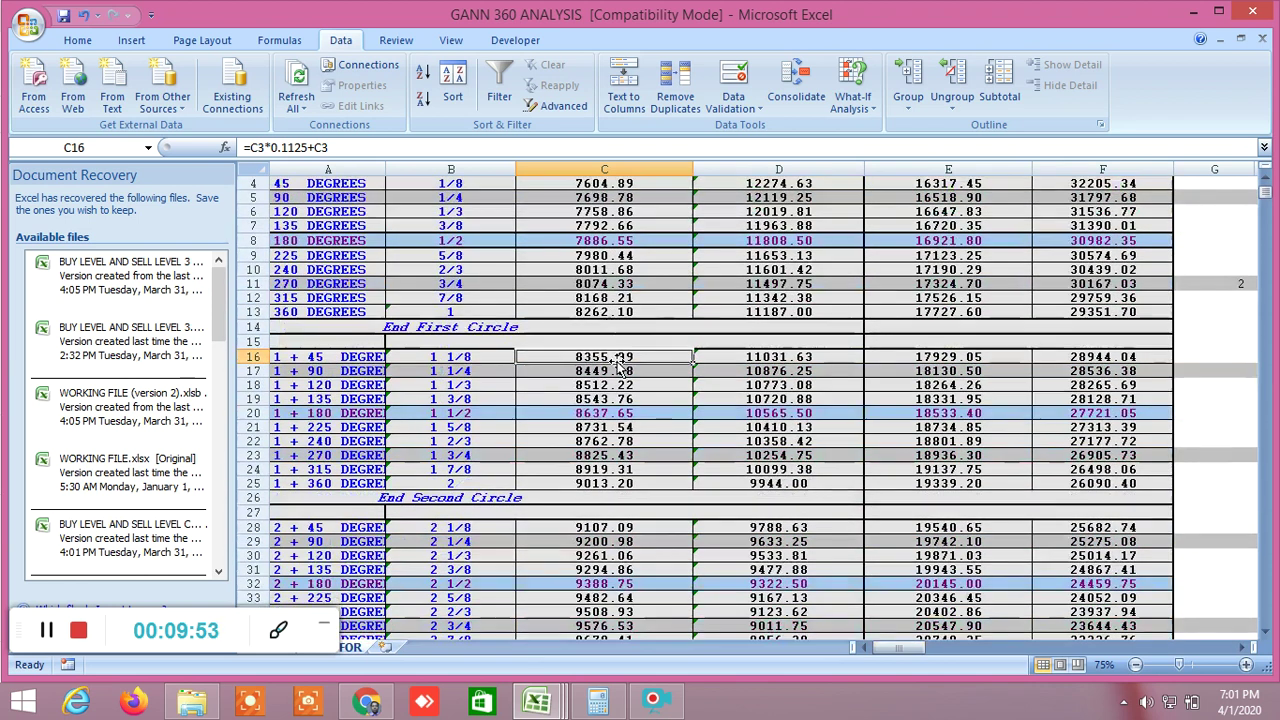
{"action": "left_click", "coordinate": [603, 485]}
{"action": "scroll", "coordinate": [731, 515], "scroll_direction": "down", "scroll_amount": 1}
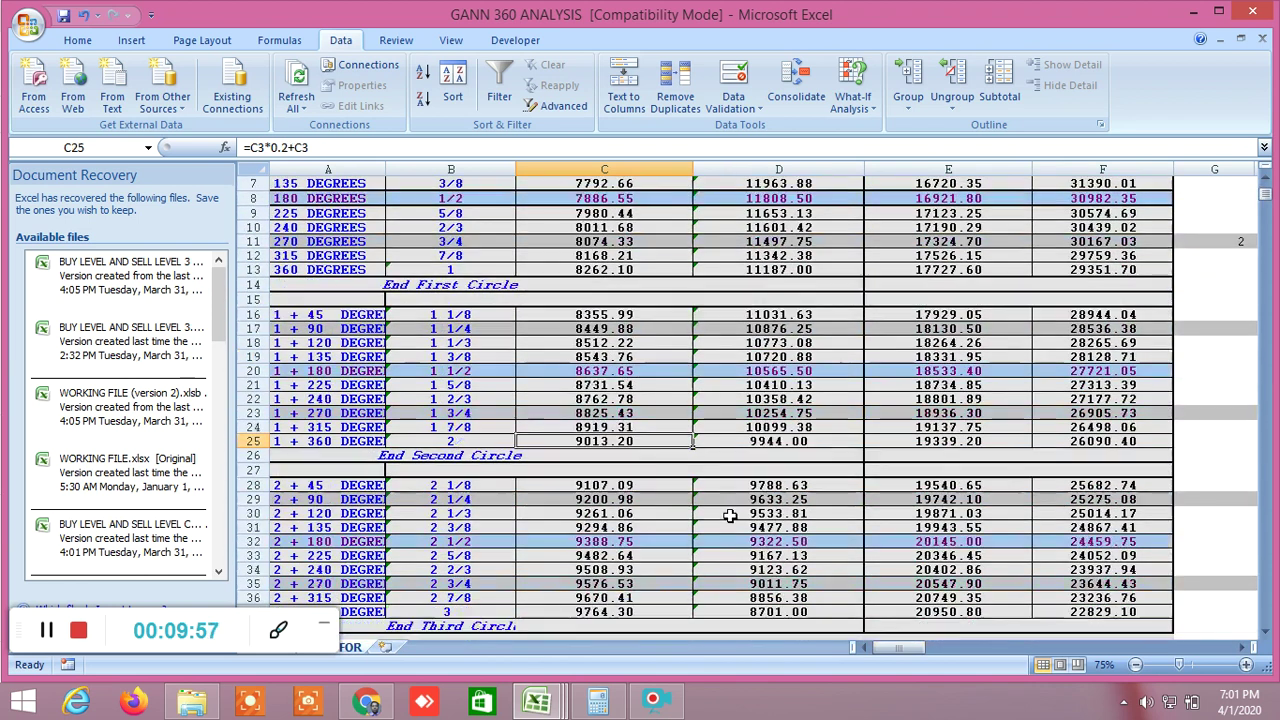
{"action": "left_click", "coordinate": [620, 458]}
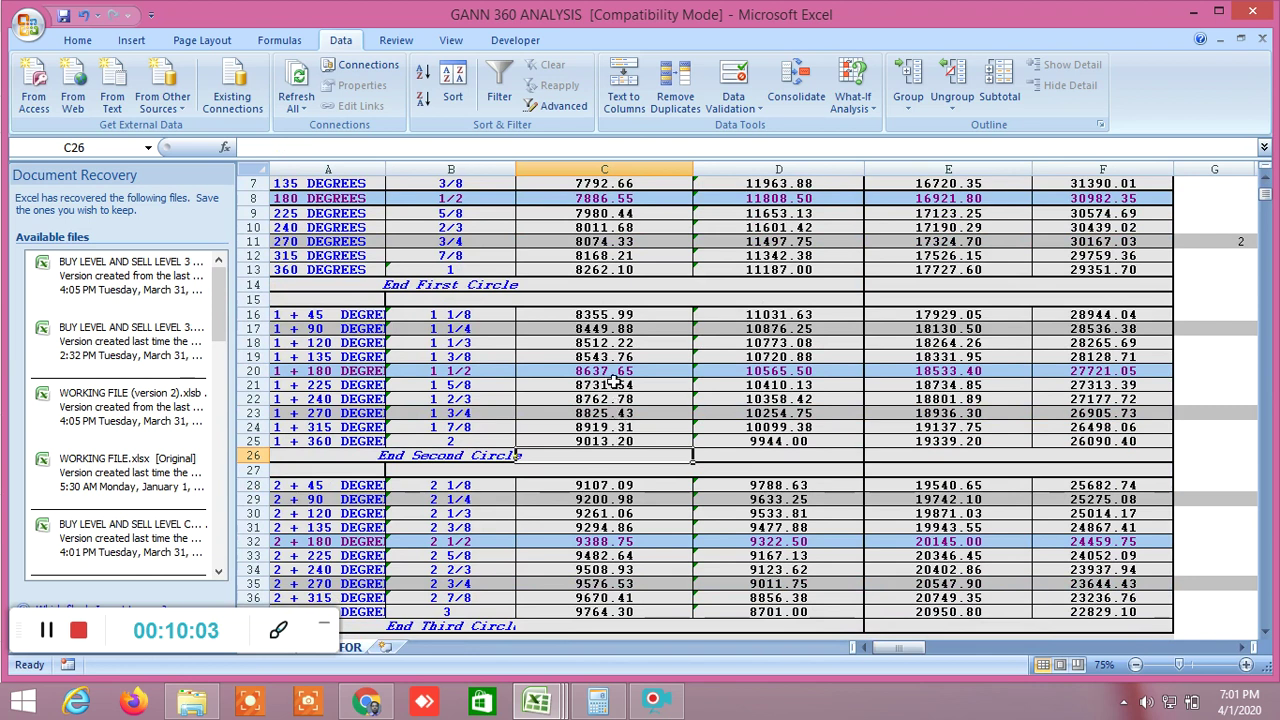
{"action": "scroll", "coordinate": [616, 381], "scroll_direction": "up", "scroll_amount": 1}
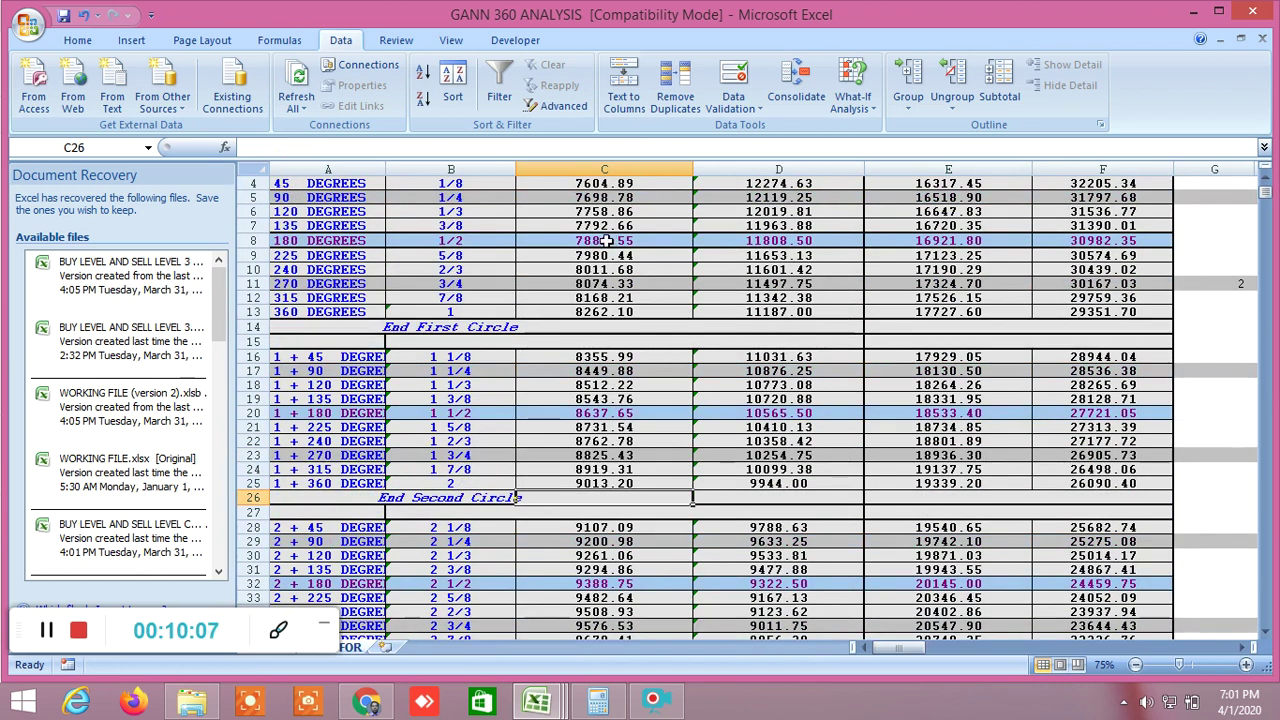
{"action": "scroll", "coordinate": [632, 246], "scroll_direction": "up", "scroll_amount": 1}
{"action": "scroll", "coordinate": [636, 288], "scroll_direction": "down", "scroll_amount": 1}
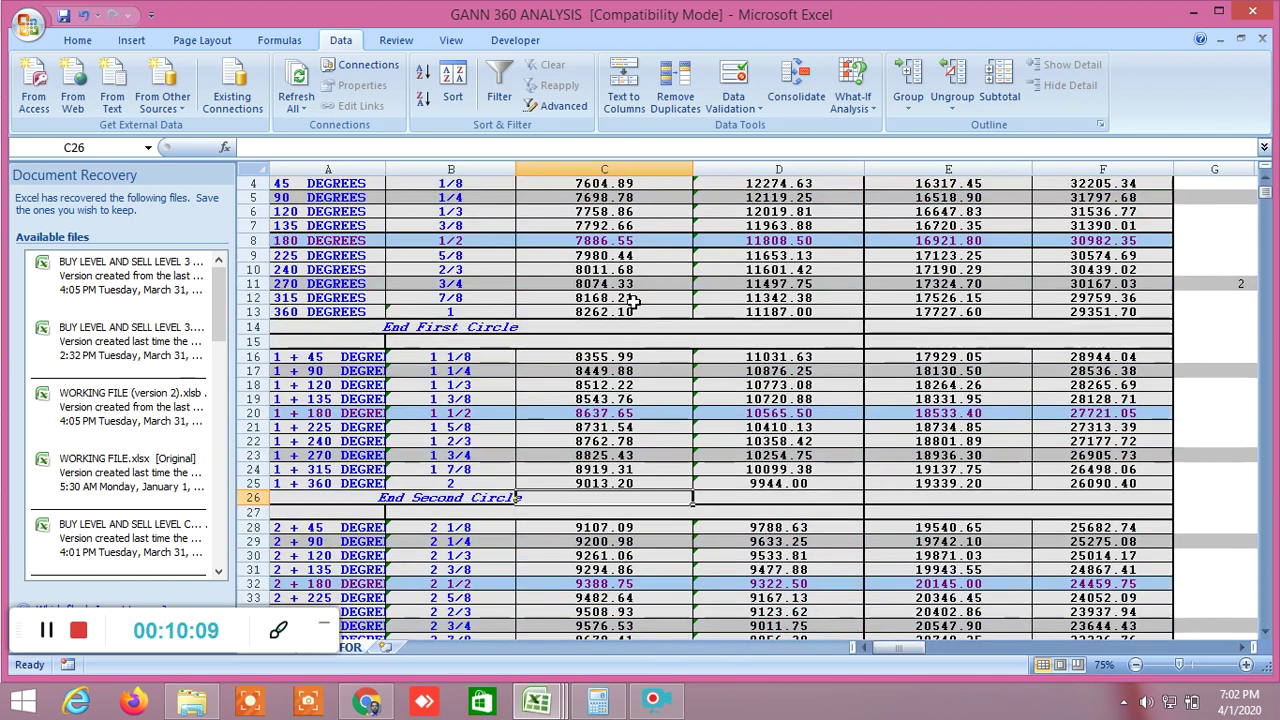
{"action": "left_click", "coordinate": [606, 413]}
{"action": "left_click", "coordinate": [710, 482]}
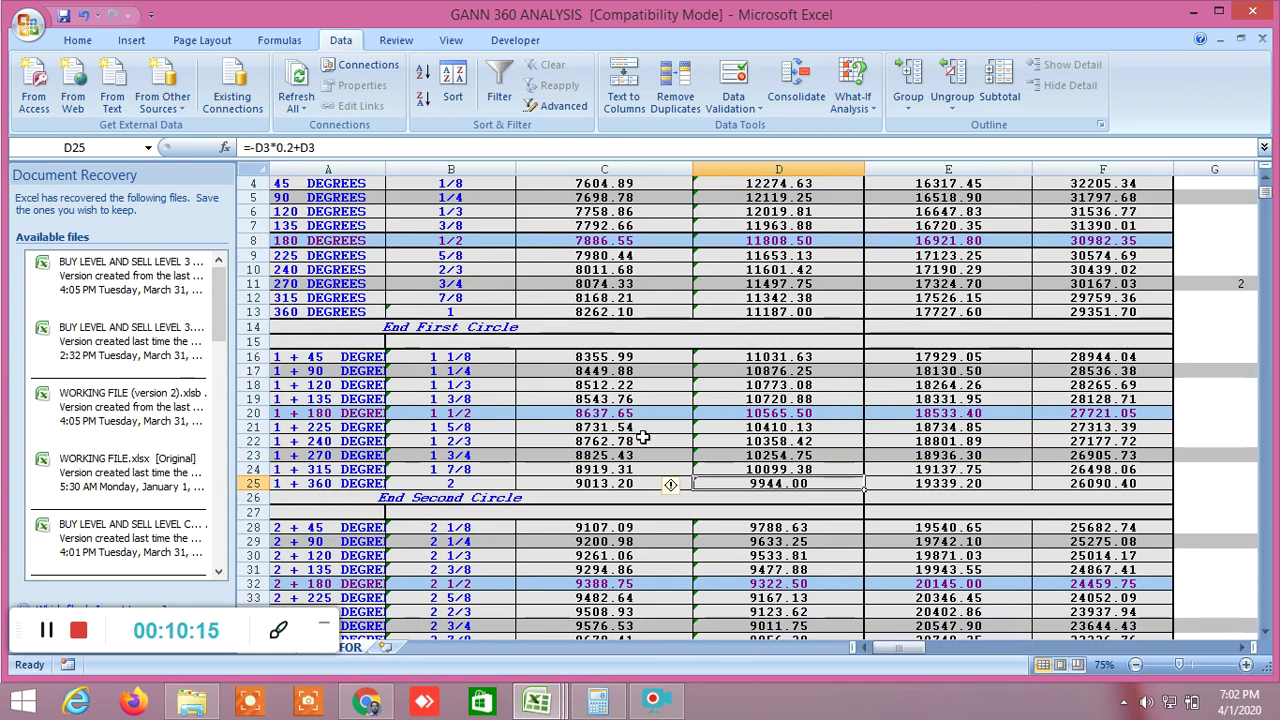
{"action": "scroll", "coordinate": [643, 437], "scroll_direction": "down", "scroll_amount": 2}
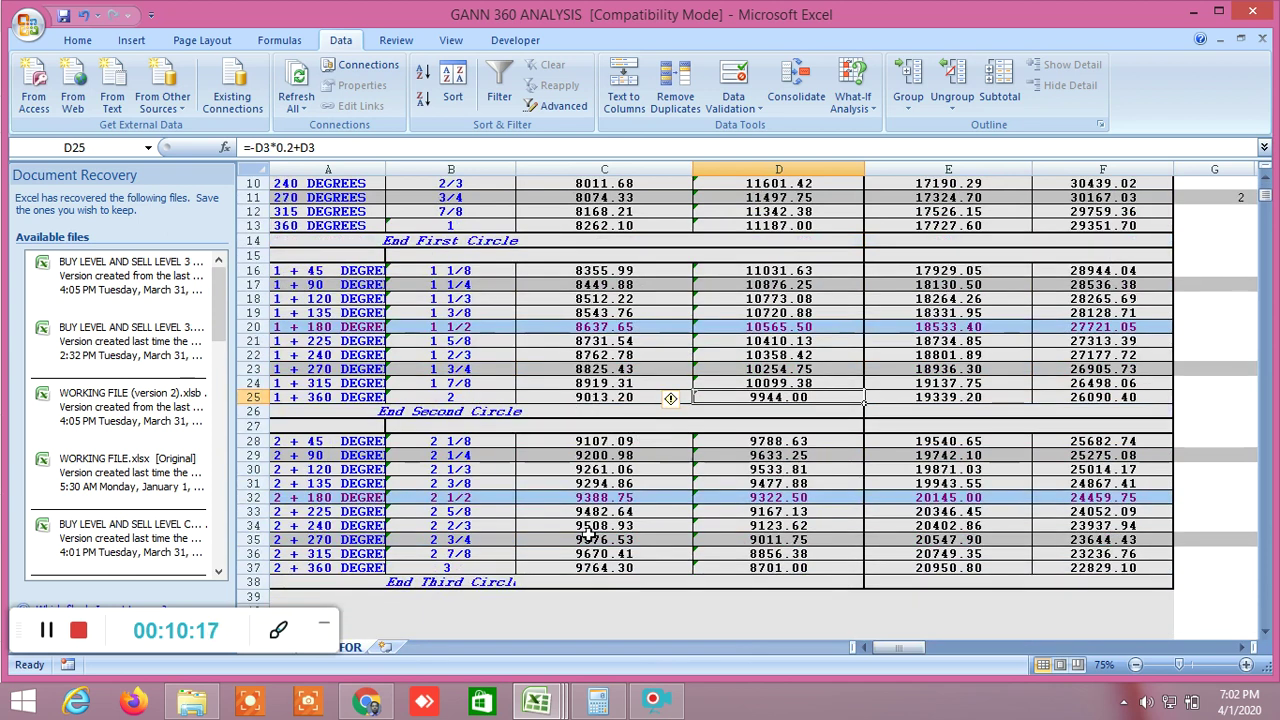
{"action": "scroll", "coordinate": [719, 533], "scroll_direction": "up", "scroll_amount": 1}
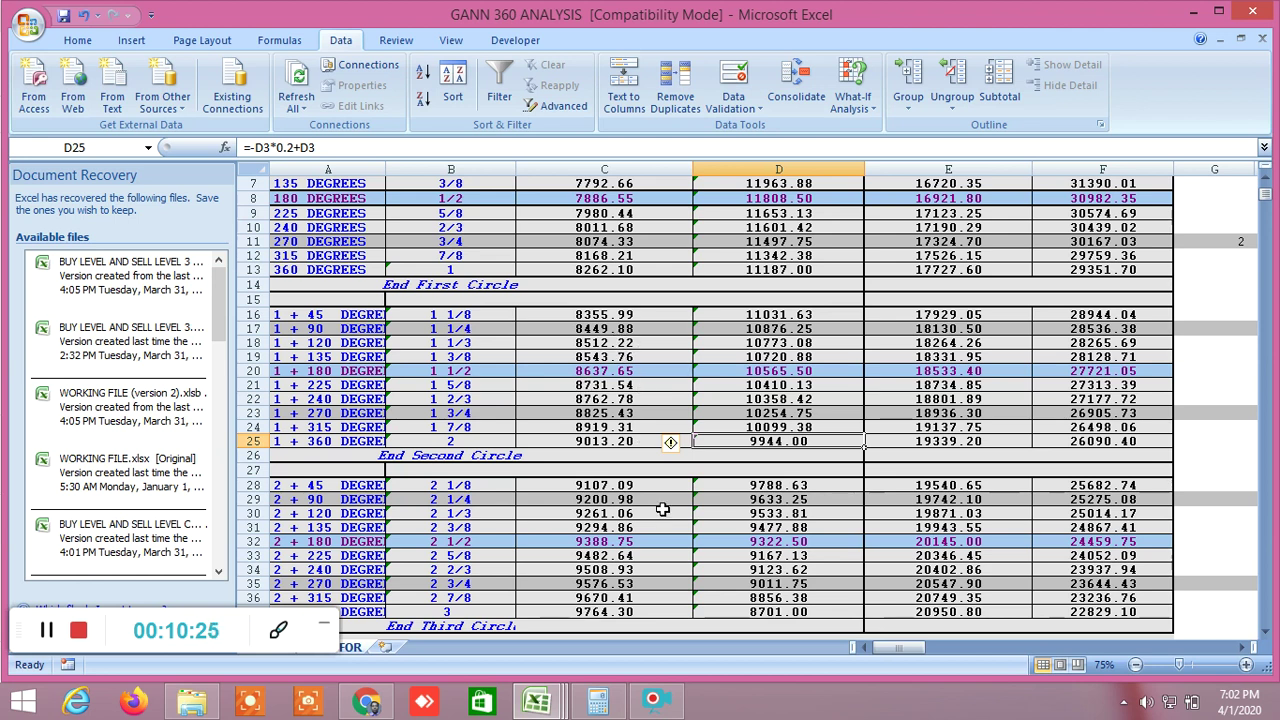
Switch to the GANN PRICE TIME SQUARE ANALYSIS workbook and examine the dates in the YEARLY GANN DATES section.
{"action": "left_click", "coordinate": [540, 704]}
{"action": "left_click", "coordinate": [761, 610]}
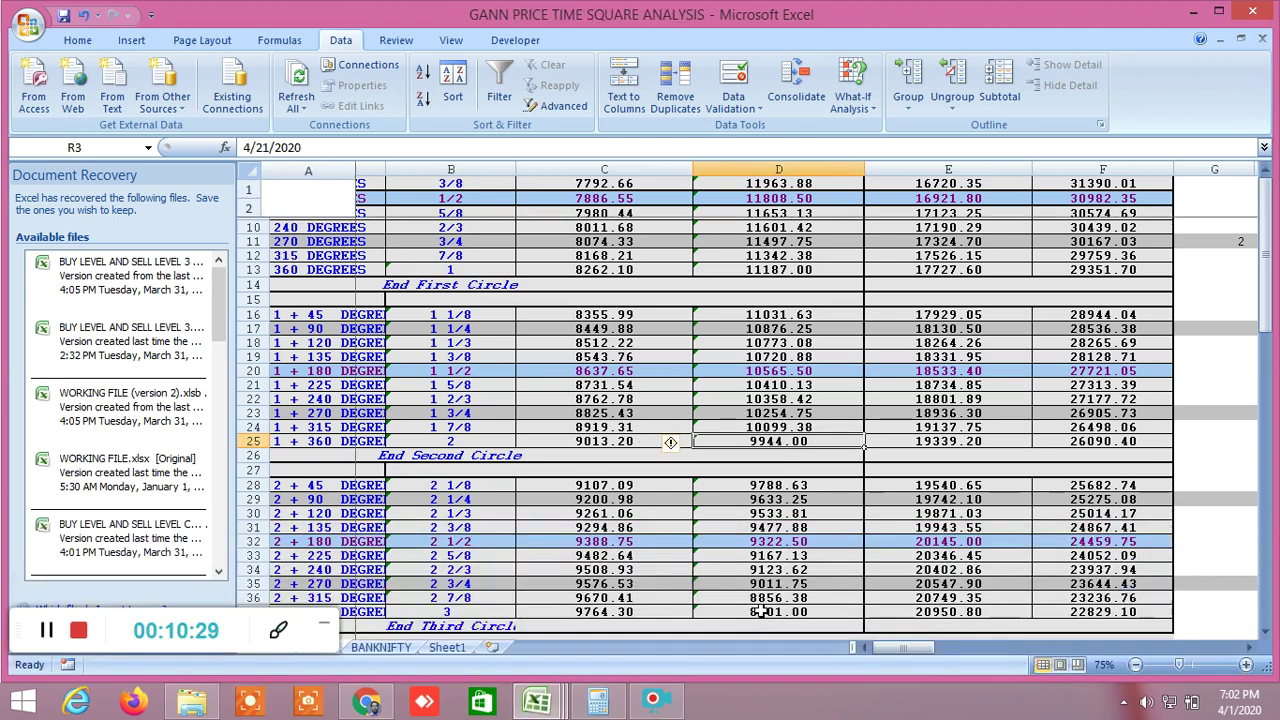
{"action": "left_click", "coordinate": [1249, 647]}
{"action": "left_click", "coordinate": [1249, 647]}
{"action": "left_click", "coordinate": [1249, 647]}
{"action": "left_click", "coordinate": [1249, 647]}
{"action": "left_click", "coordinate": [1249, 647]}
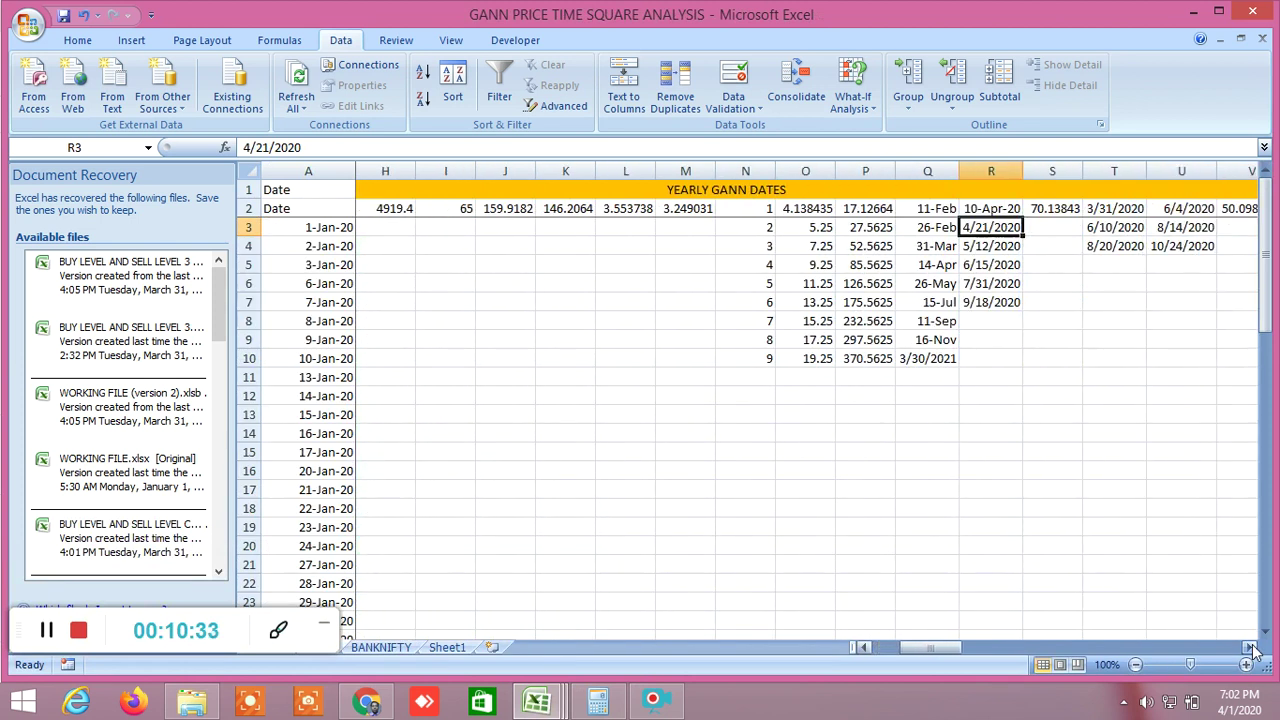
{"action": "left_click", "coordinate": [1249, 647]}
{"action": "left_click", "coordinate": [1249, 647]}
{"action": "left_click", "coordinate": [1249, 647]}
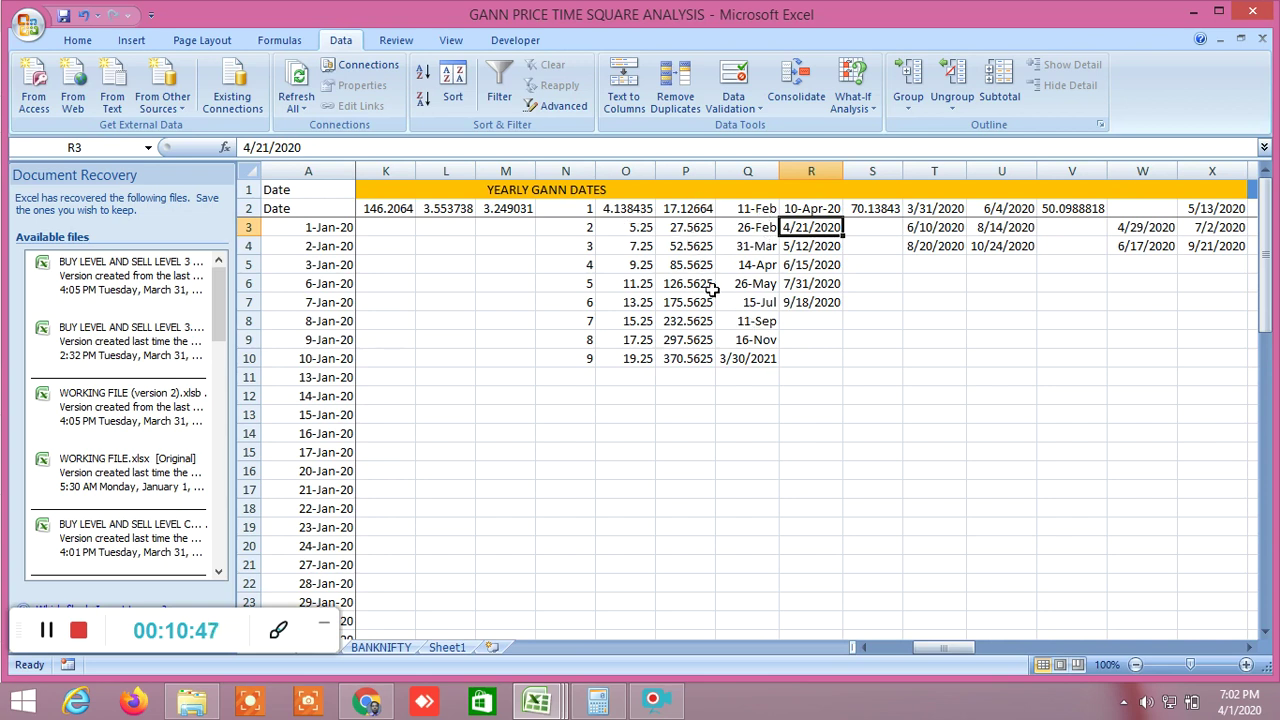
Inspect the formulas and values in columns K to P that the yearly Gann dates are calculated from.
{"action": "left_click", "coordinate": [688, 209]}
{"action": "left_click", "coordinate": [662, 247]}
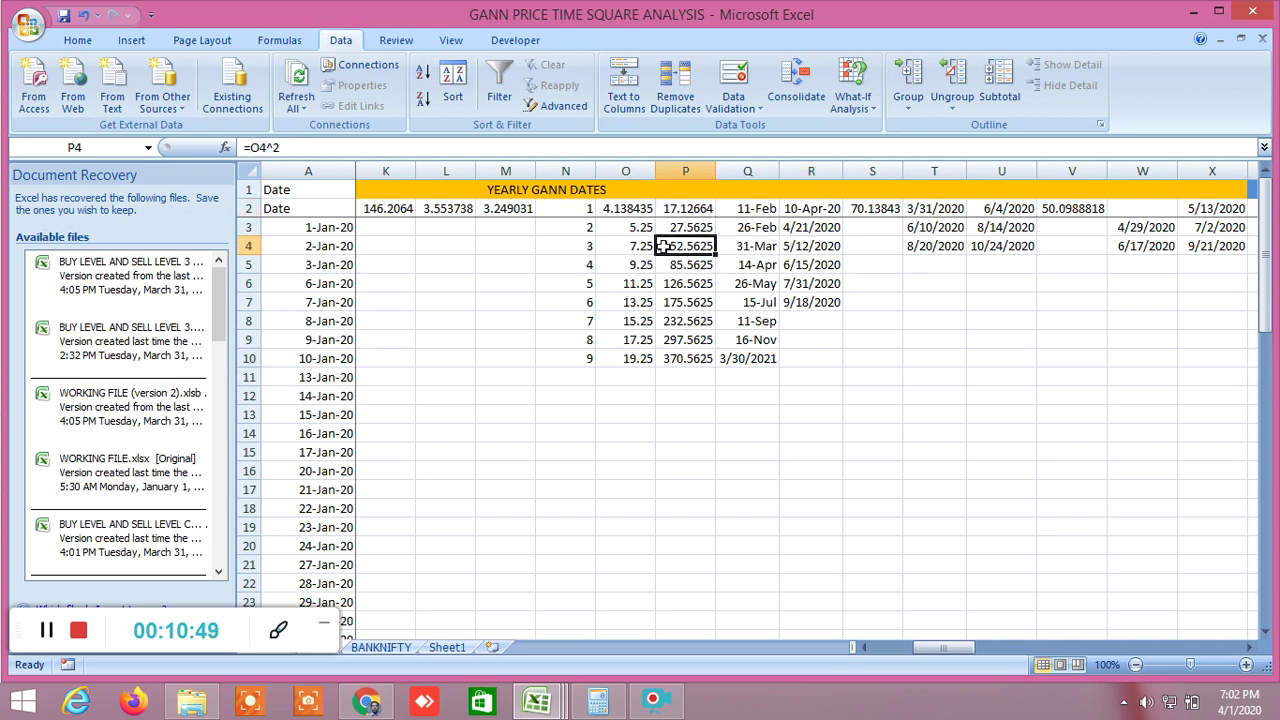
{"action": "left_click", "coordinate": [620, 210]}
{"action": "left_click", "coordinate": [565, 282]}
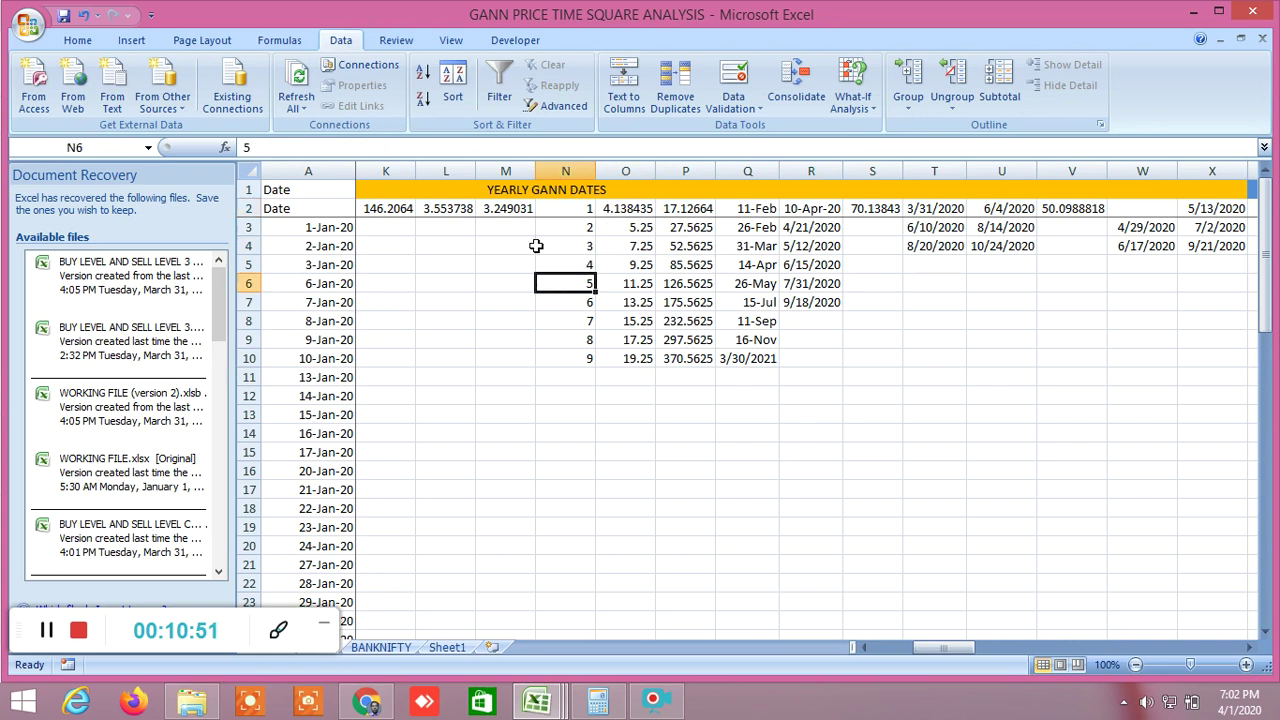
{"action": "left_click", "coordinate": [448, 209]}
{"action": "left_click", "coordinate": [401, 209]}
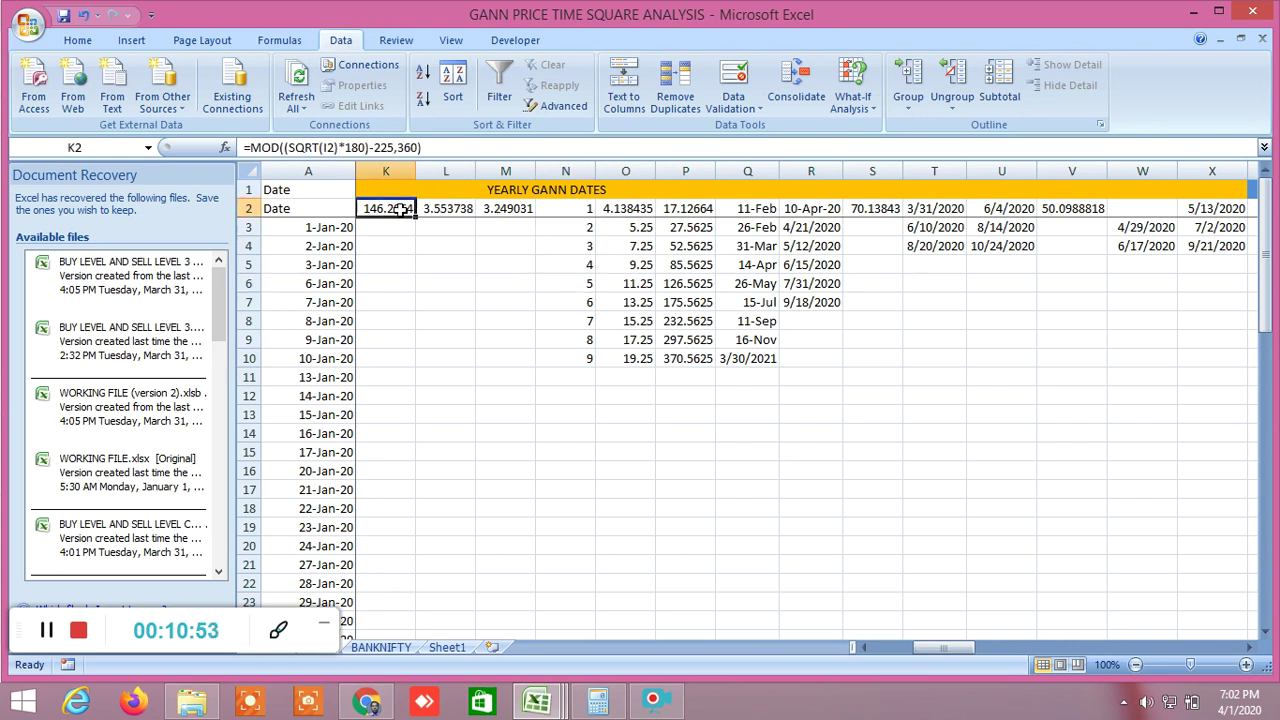
{"action": "left_click", "coordinate": [534, 380]}
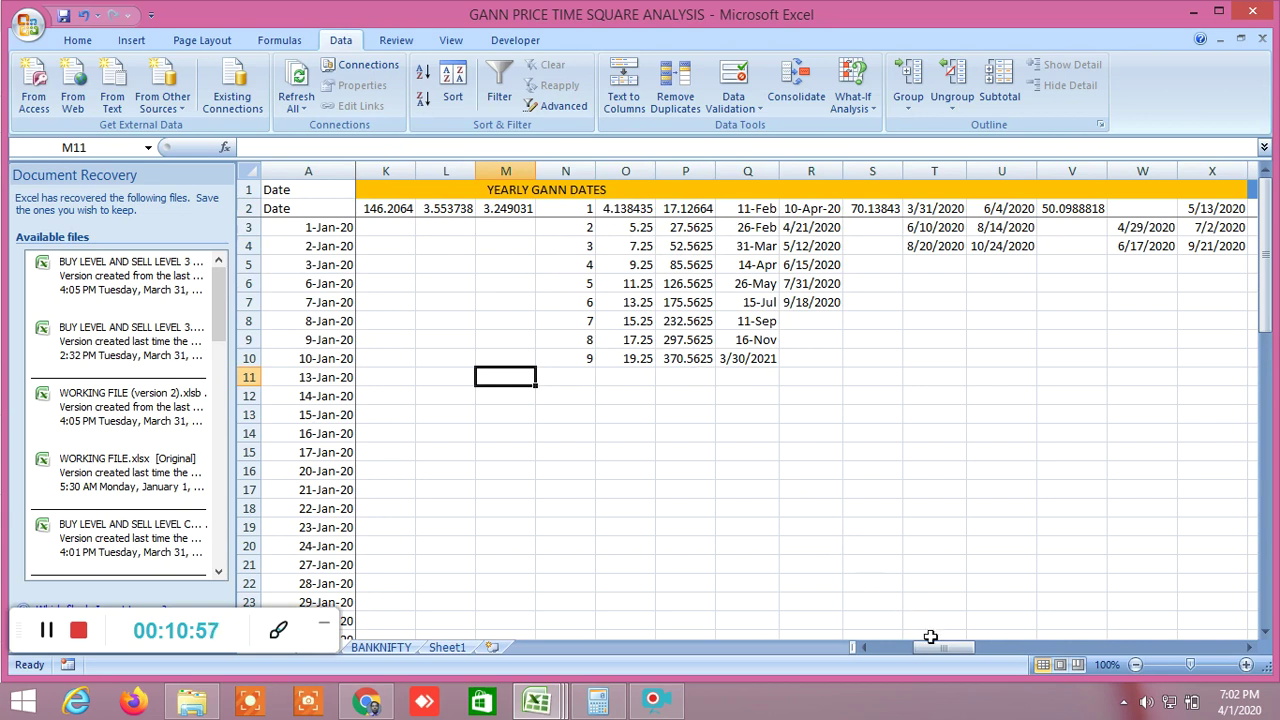
Review the yearly high and low prices in columns F and G alongside the resulting yearly Gann dates.
{"action": "left_click_drag", "start_coordinate": [929, 646], "coordinate": [912, 645]}
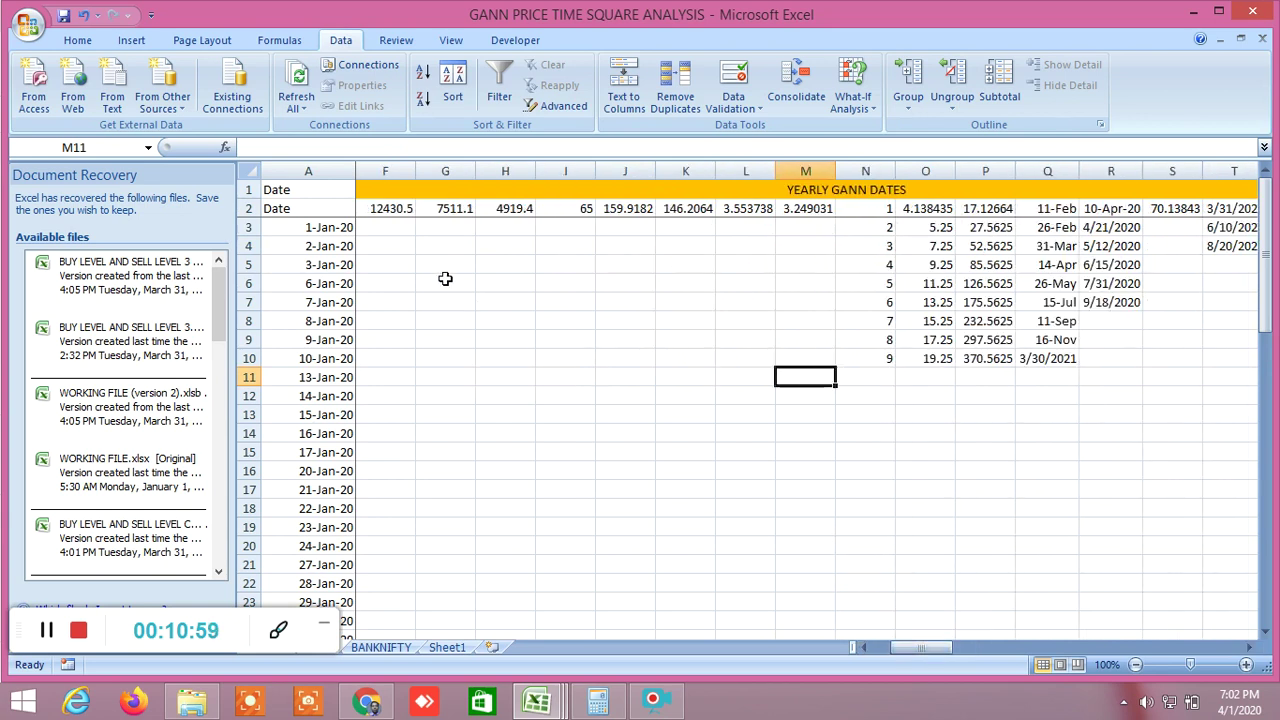
{"action": "left_click", "coordinate": [1248, 647]}
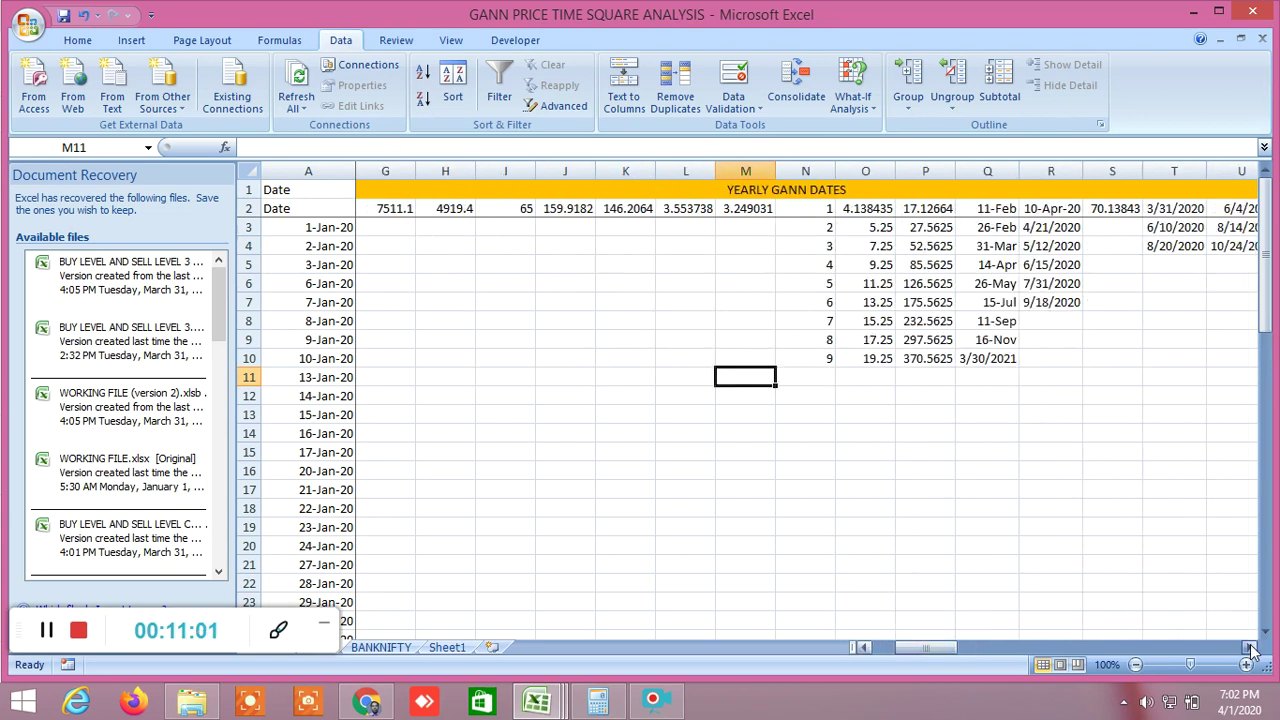
{"action": "left_click", "coordinate": [1248, 647]}
{"action": "left_click", "coordinate": [1248, 647]}
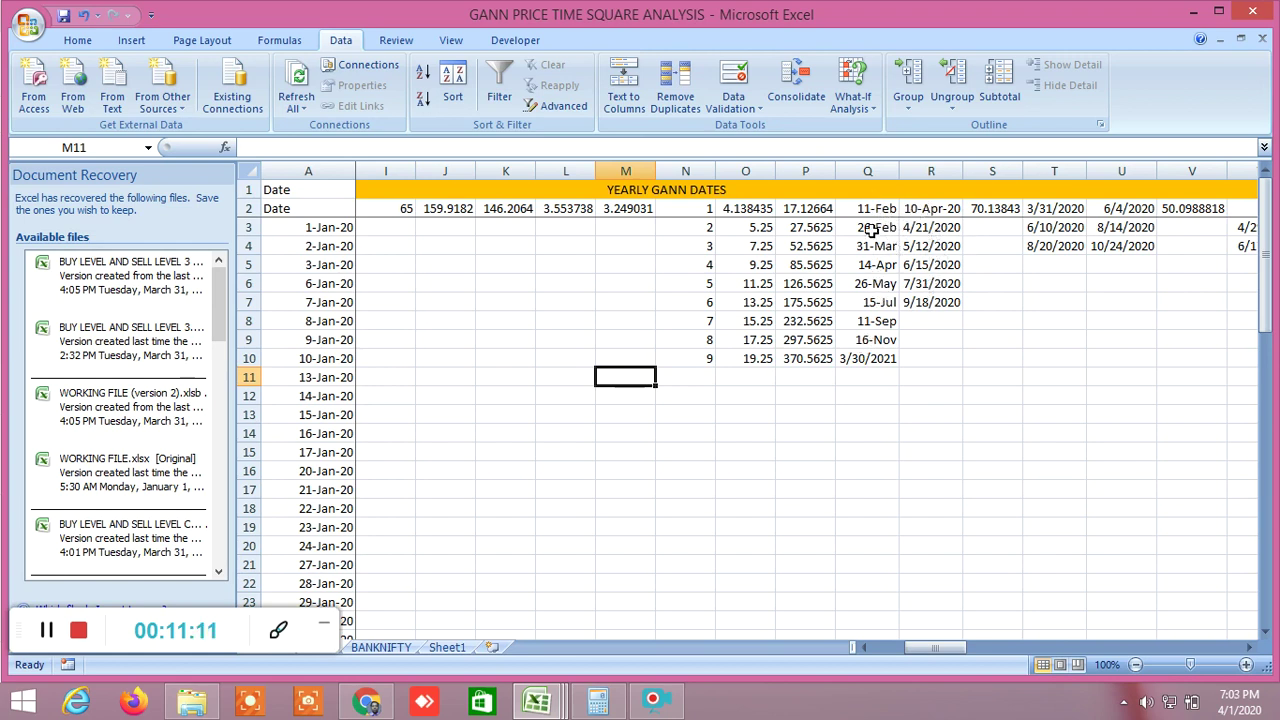
Examine the remaining yearly Gann dates and the DAILY GANN TIMES section beside them.
{"action": "left_click", "coordinate": [1248, 650]}
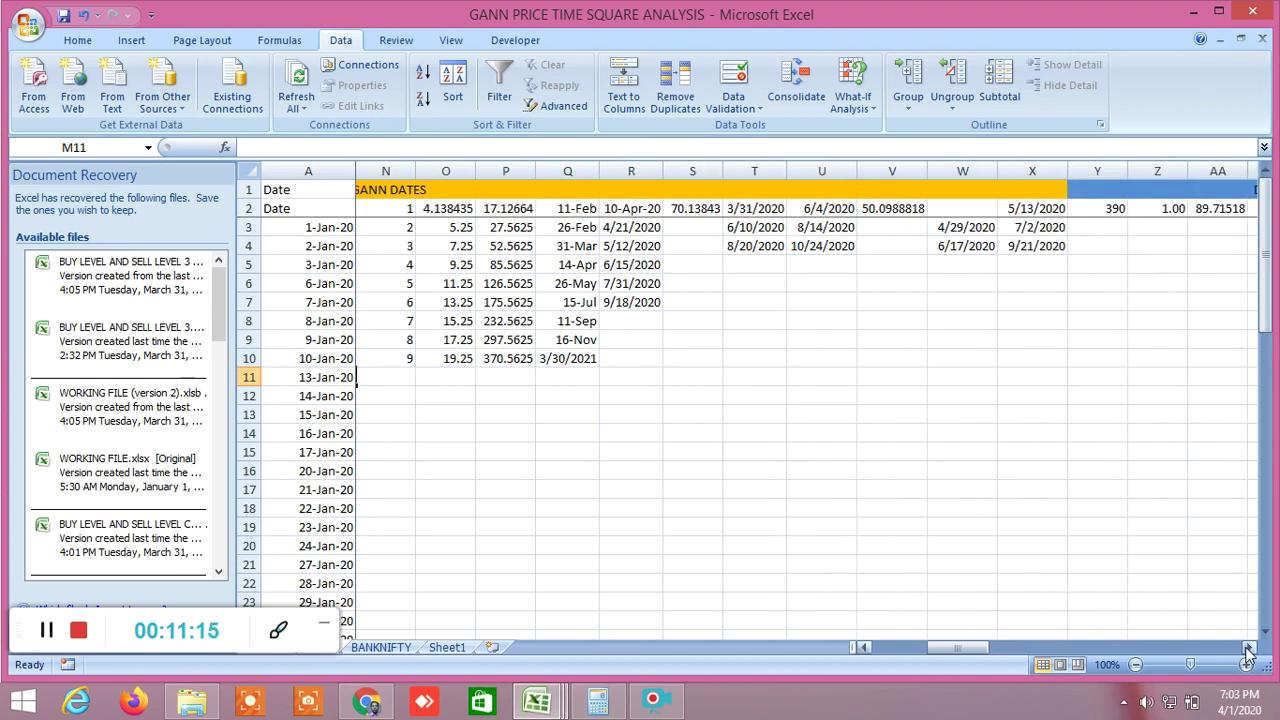
{"action": "left_click", "coordinate": [1248, 650]}
{"action": "left_click", "coordinate": [1248, 650]}
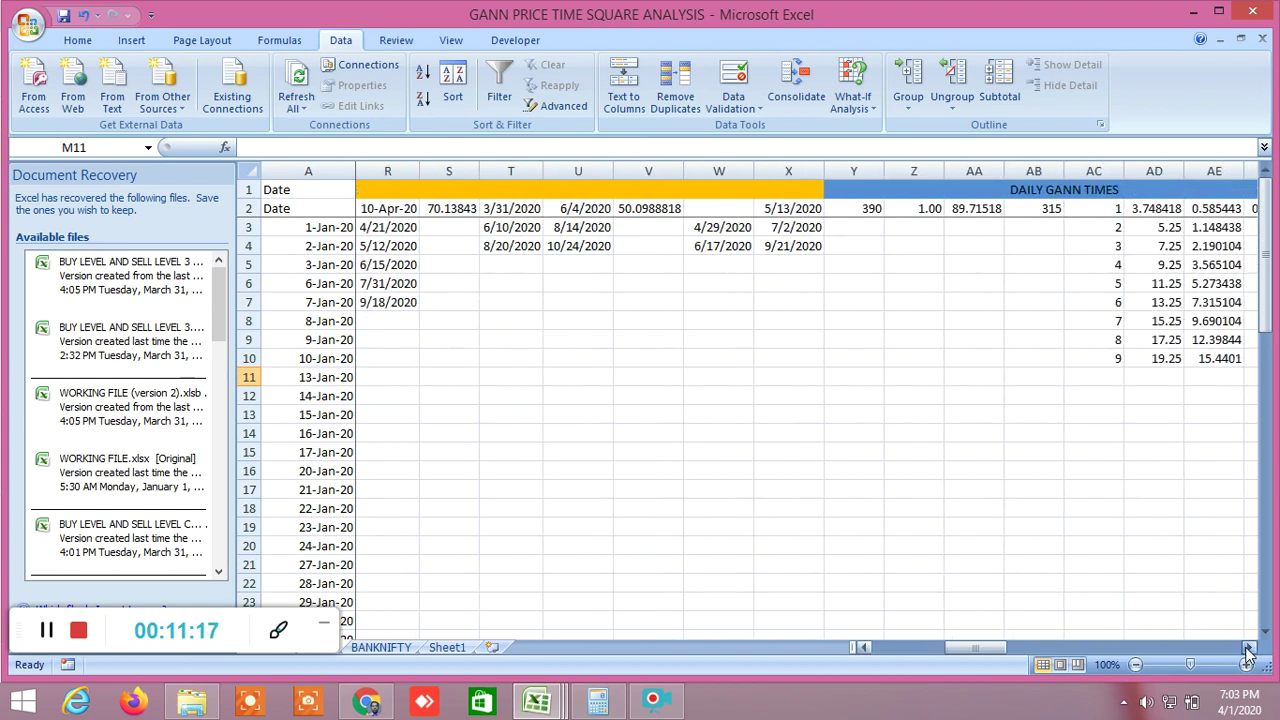
{"action": "left_click", "coordinate": [1248, 650]}
{"action": "left_click", "coordinate": [1248, 650]}
{"action": "left_click", "coordinate": [1248, 650]}
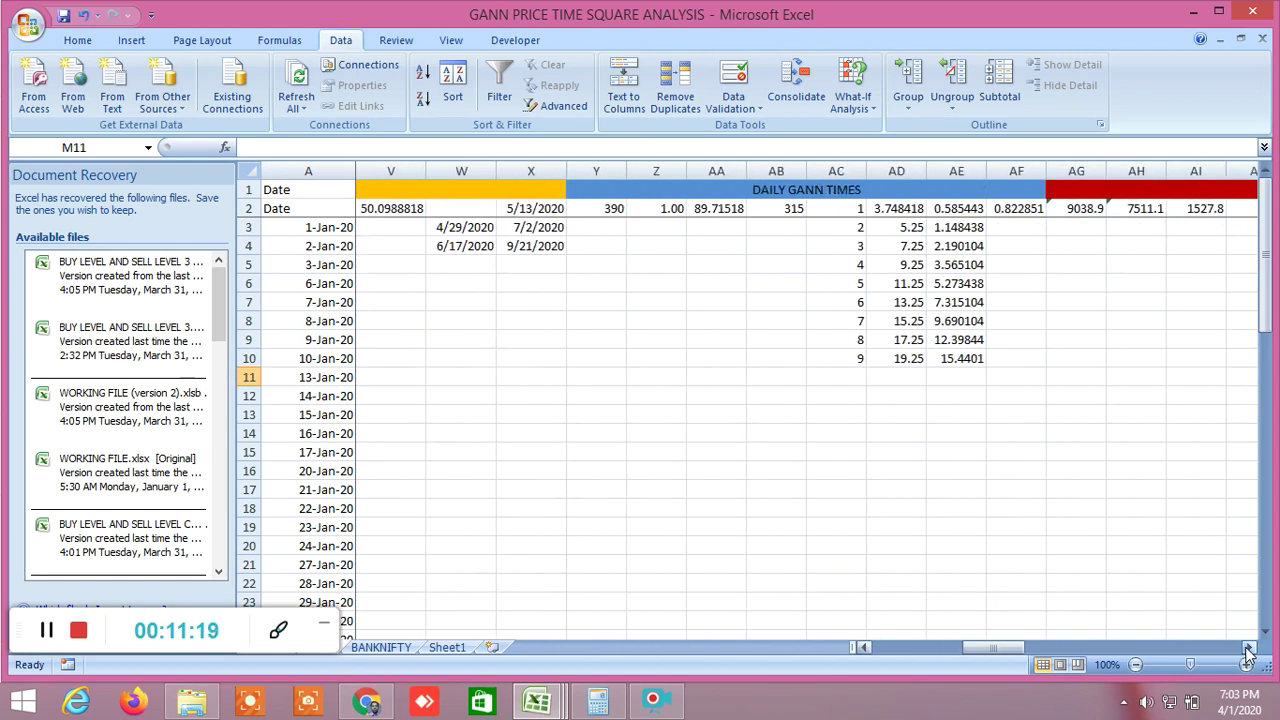
Examine the April to July dates in the WEEKLY GANN DATES section, columns AG to AW.
{"action": "left_click", "coordinate": [1248, 650]}
{"action": "left_click", "coordinate": [1248, 650]}
{"action": "left_click", "coordinate": [1248, 650]}
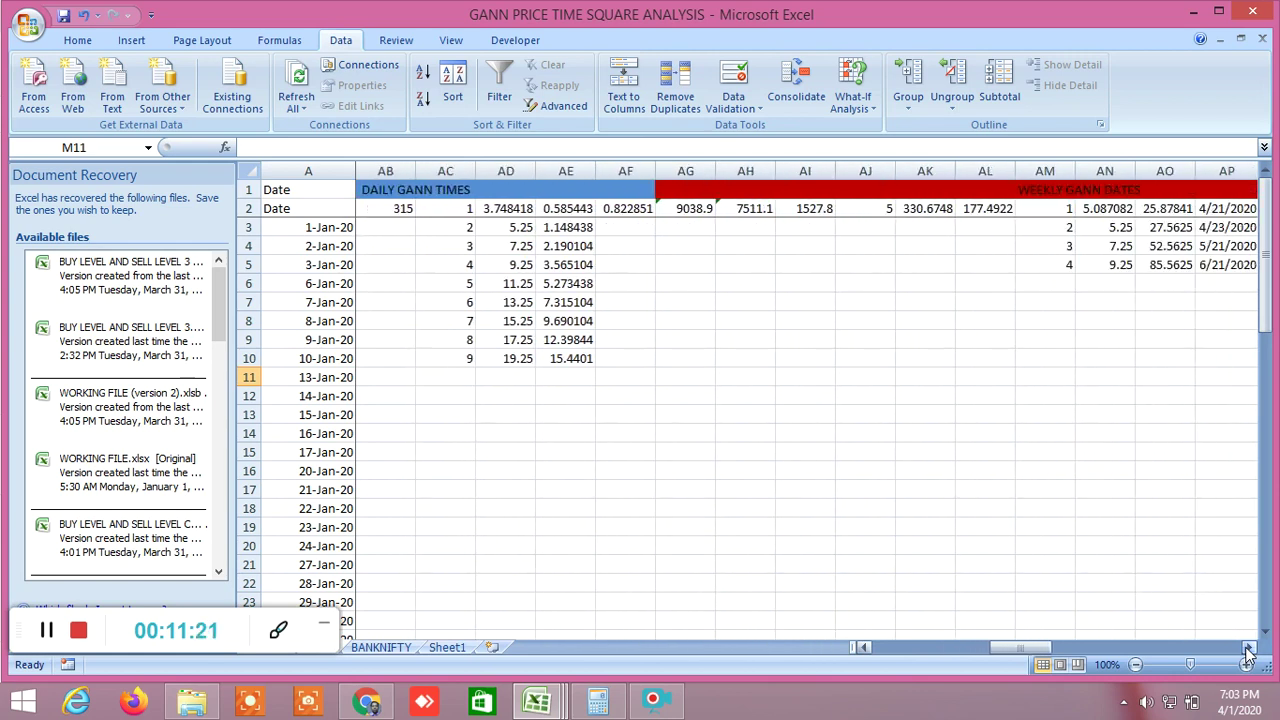
{"action": "left_click", "coordinate": [1248, 650]}
{"action": "left_click", "coordinate": [1248, 650]}
{"action": "left_click", "coordinate": [1248, 650]}
{"action": "left_click", "coordinate": [1248, 650]}
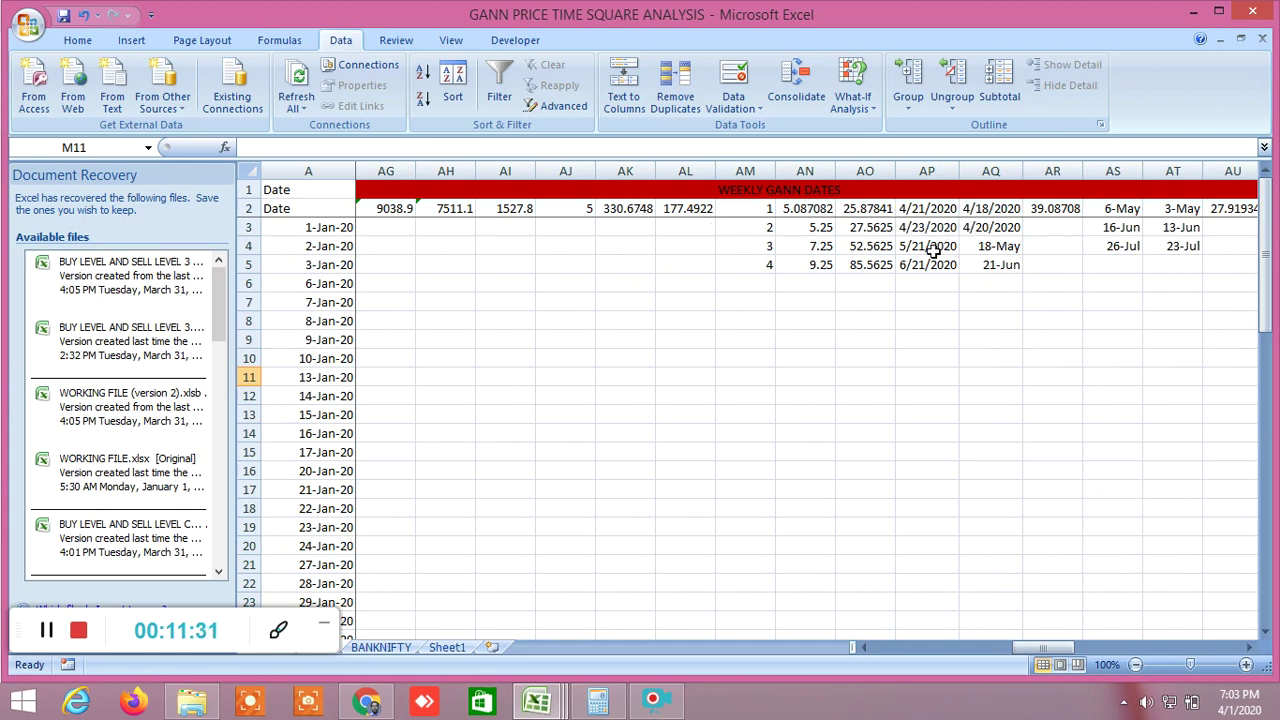
{"action": "left_click", "coordinate": [1248, 647]}
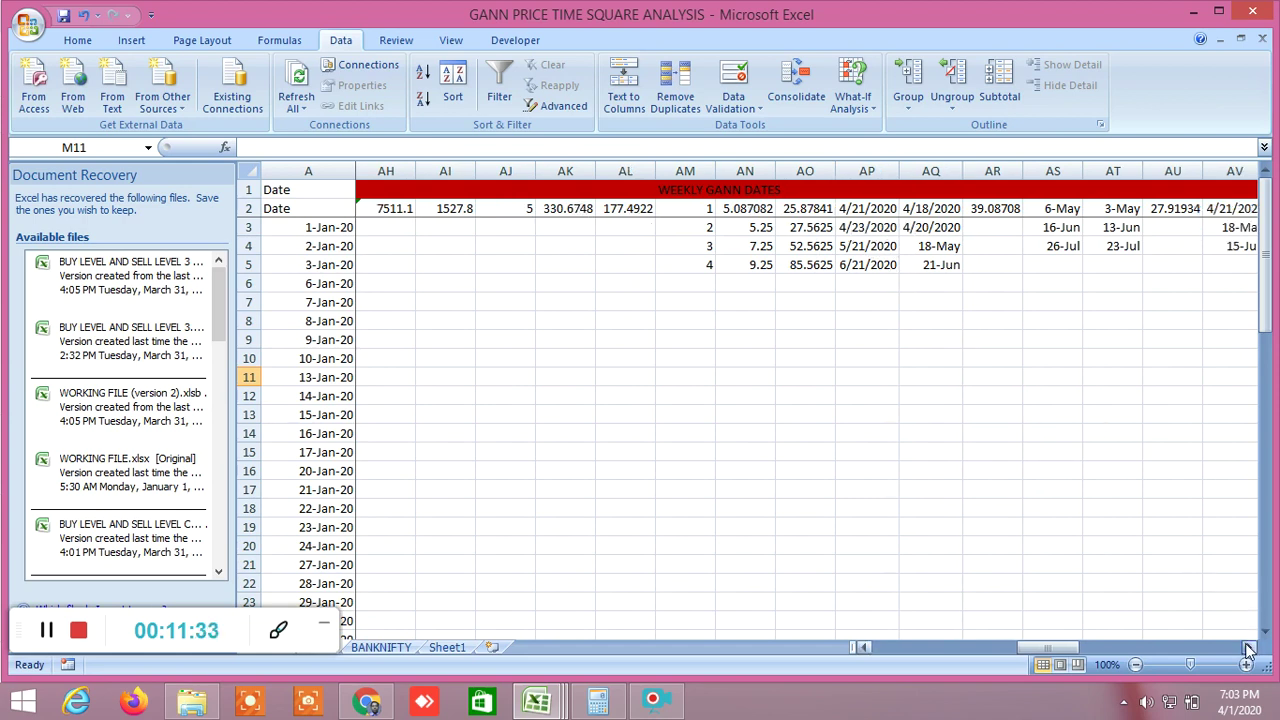
{"action": "left_click", "coordinate": [1248, 647]}
{"action": "left_click", "coordinate": [1248, 647]}
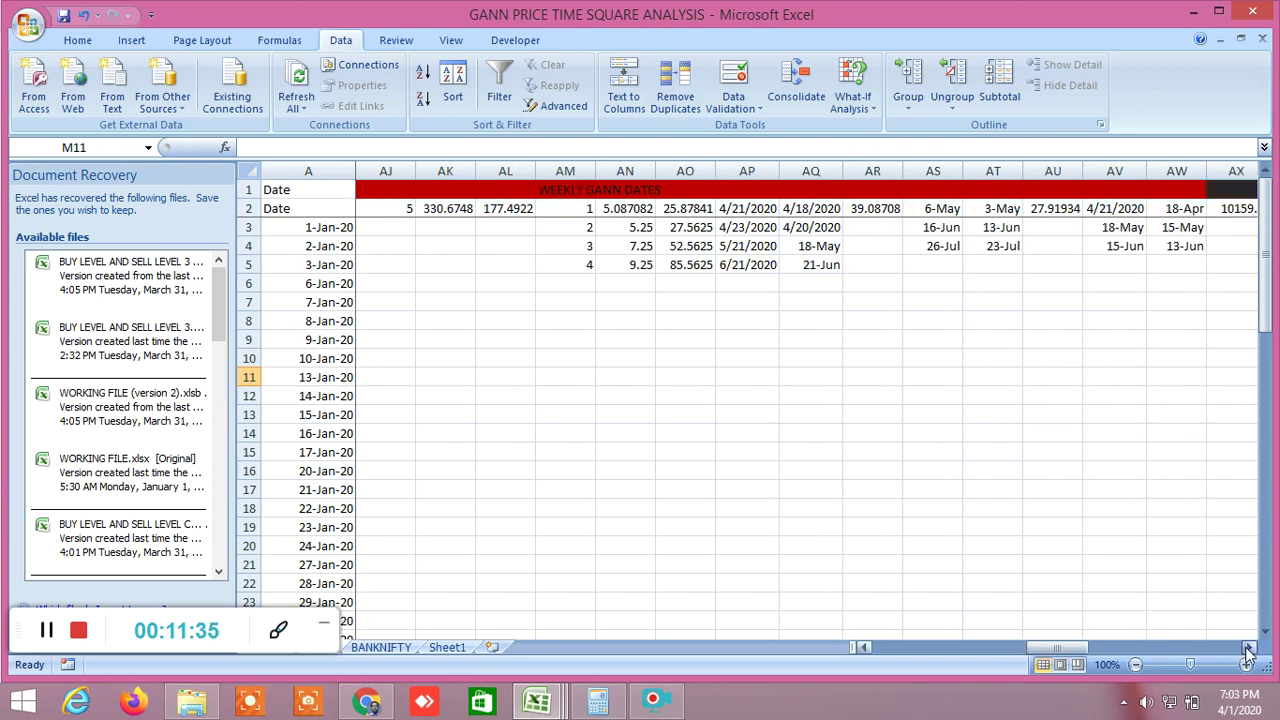
{"action": "left_click", "coordinate": [1248, 647]}
{"action": "left_click", "coordinate": [1248, 647]}
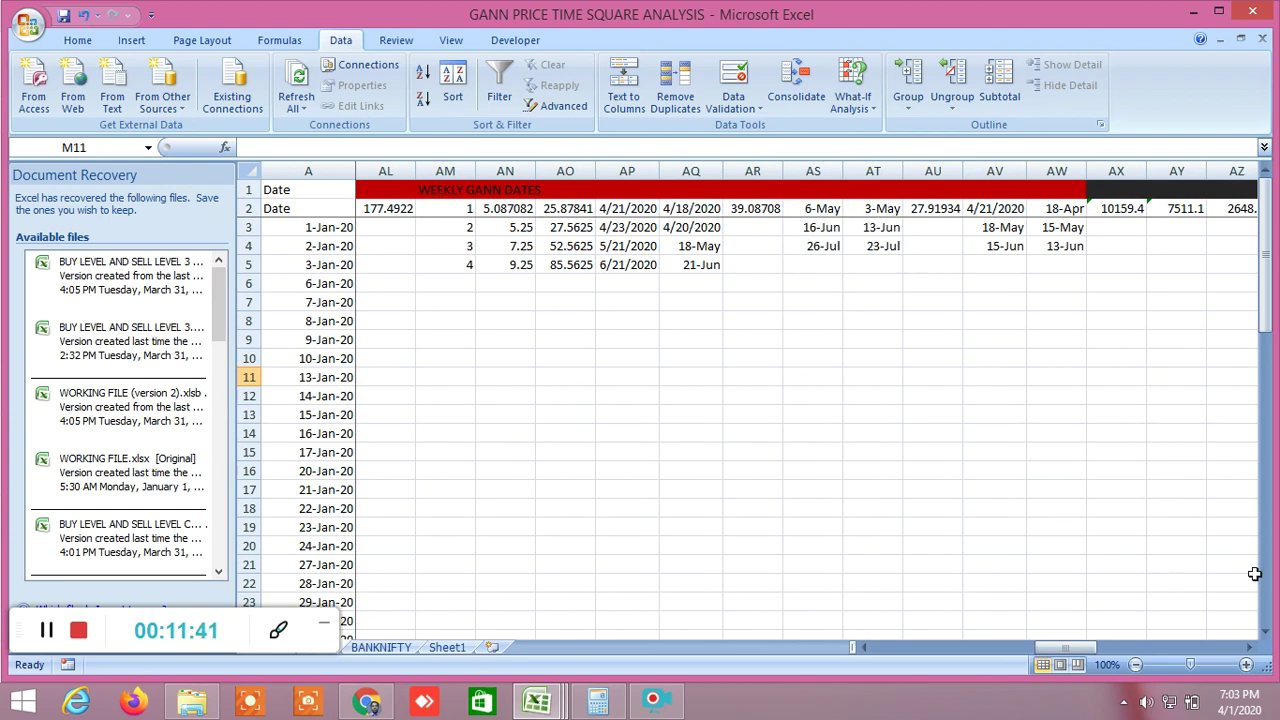
Examine the April to August 2020 dates in the BIWEEKLY GANN DATES section, columns AX to BN.
{"action": "left_click", "coordinate": [1248, 647]}
{"action": "left_click", "coordinate": [1248, 647]}
{"action": "left_click", "coordinate": [1248, 647]}
{"action": "left_click", "coordinate": [1248, 647]}
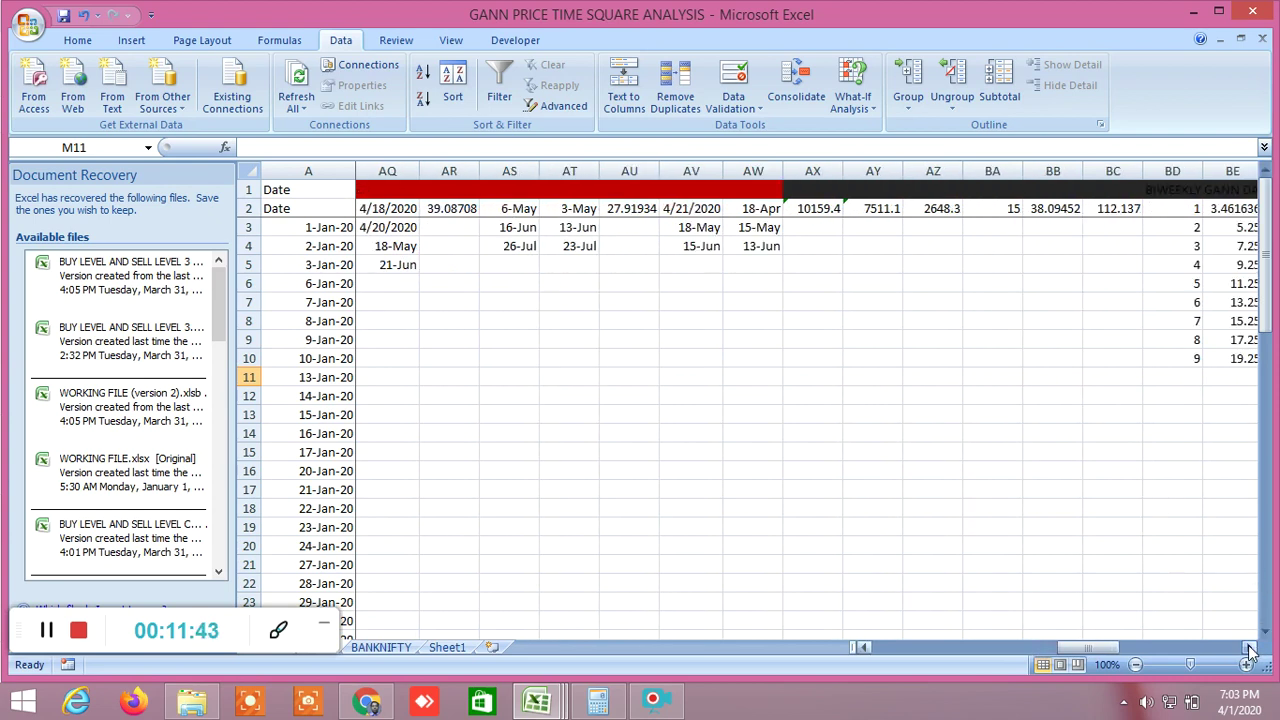
{"action": "left_click", "coordinate": [1248, 647]}
{"action": "left_click", "coordinate": [1248, 647]}
{"action": "left_click", "coordinate": [1248, 647]}
{"action": "left_click", "coordinate": [1248, 647]}
{"action": "left_click", "coordinate": [1248, 647]}
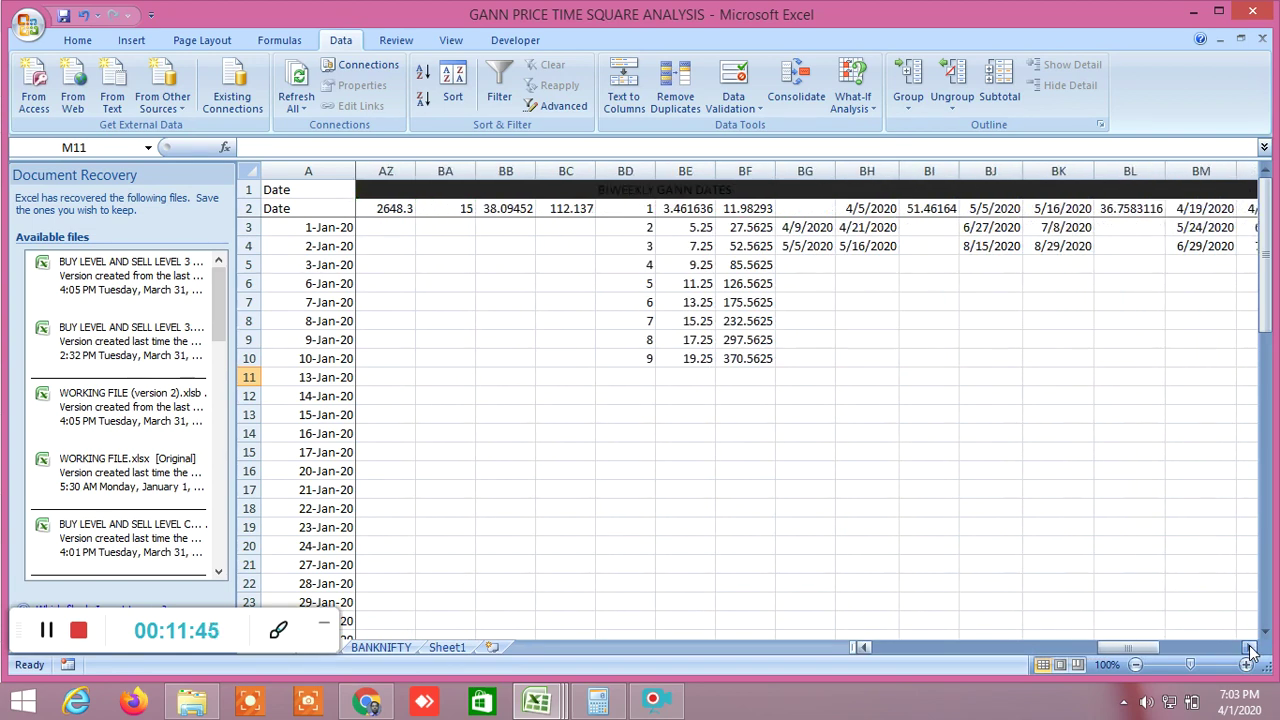
{"action": "left_click", "coordinate": [1248, 647]}
{"action": "left_click", "coordinate": [1248, 647]}
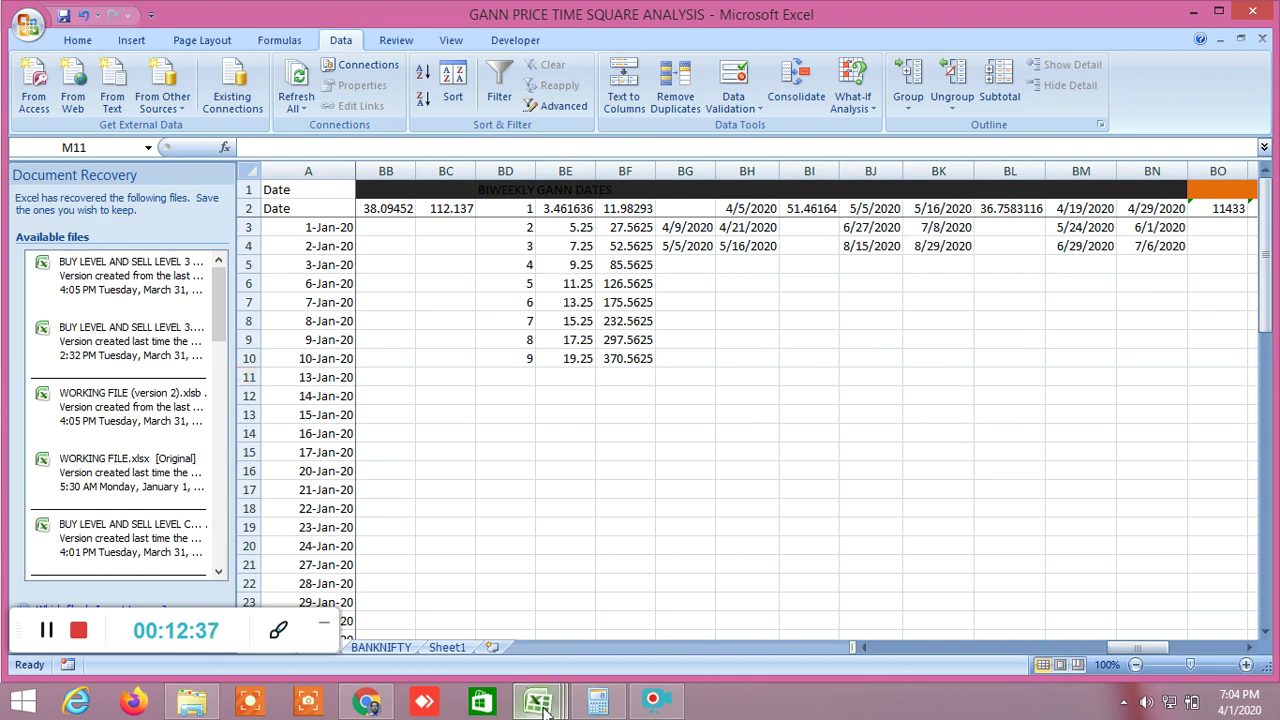
Revisit the GANN 360 ANALYSIS levels and the NIFTY monthly chart in Chrome, and return to the GANN PRICE TIME SQUARE ANALYSIS workbook.
{"action": "mouse_move", "coordinate": [545, 706]}
{"action": "left_click", "coordinate": [956, 606]}
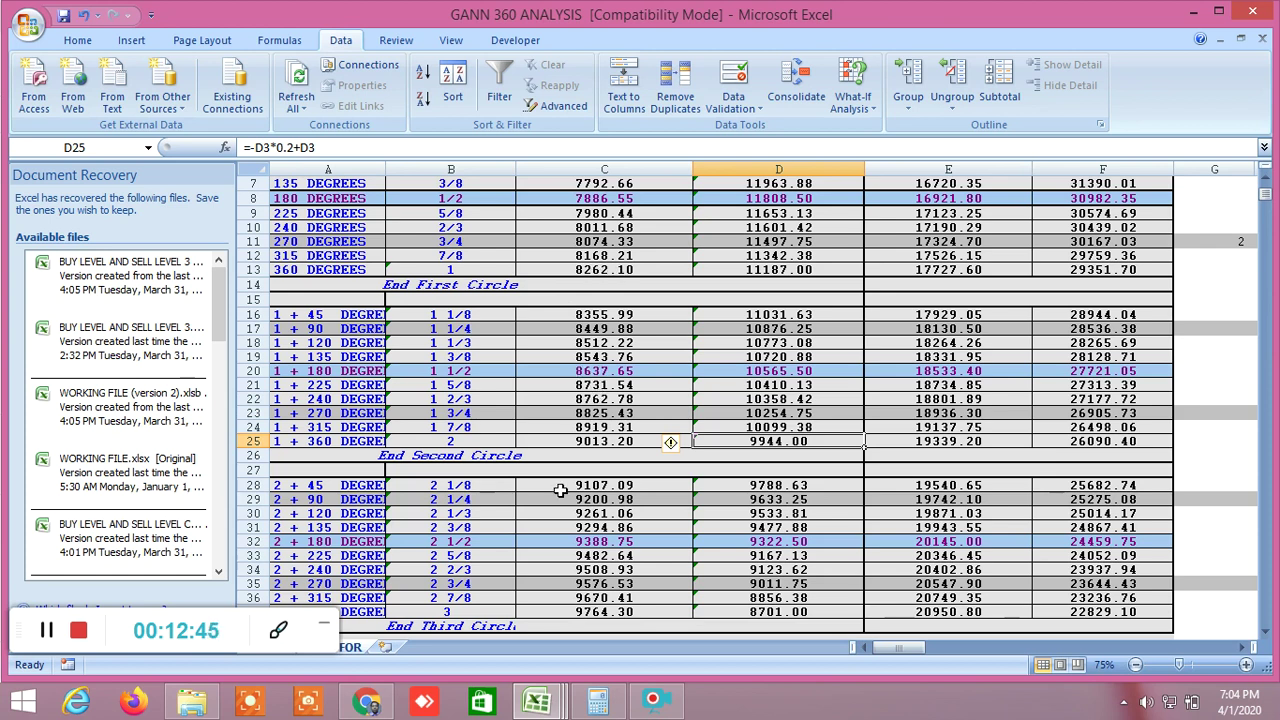
{"action": "left_click", "coordinate": [380, 703]}
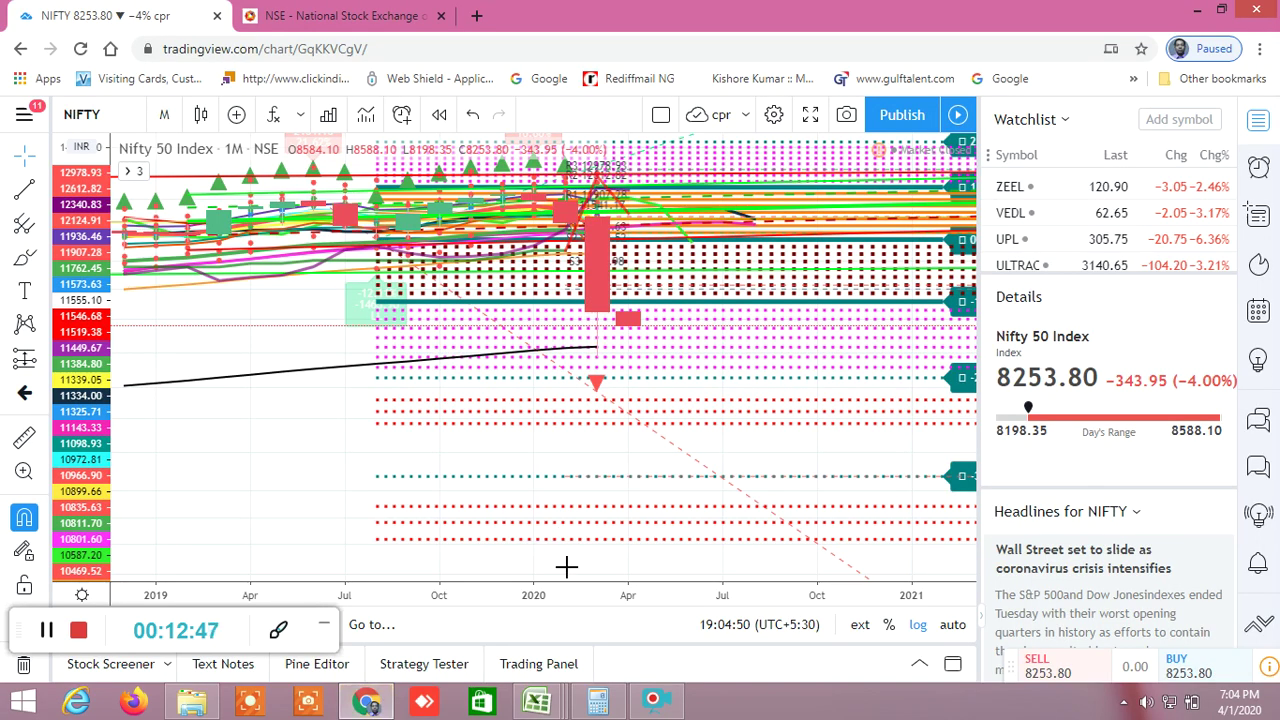
{"action": "mouse_move", "coordinate": [537, 700]}
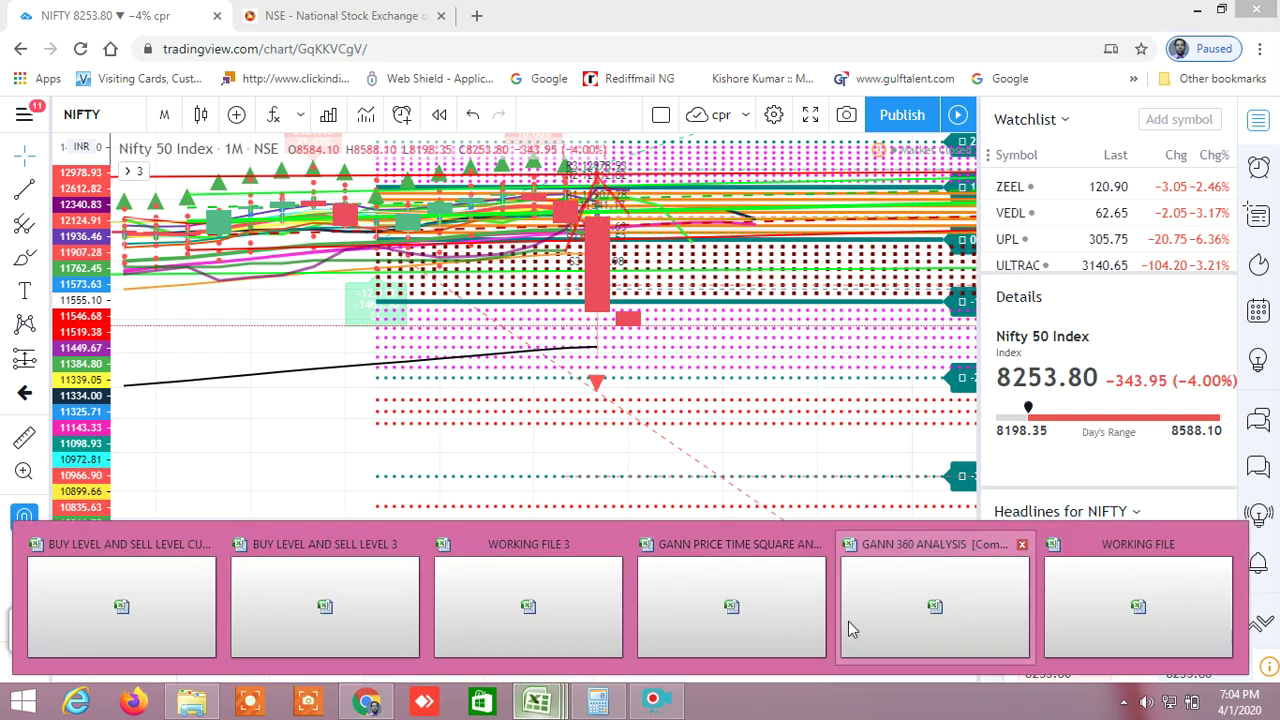
{"action": "left_click", "coordinate": [944, 605]}
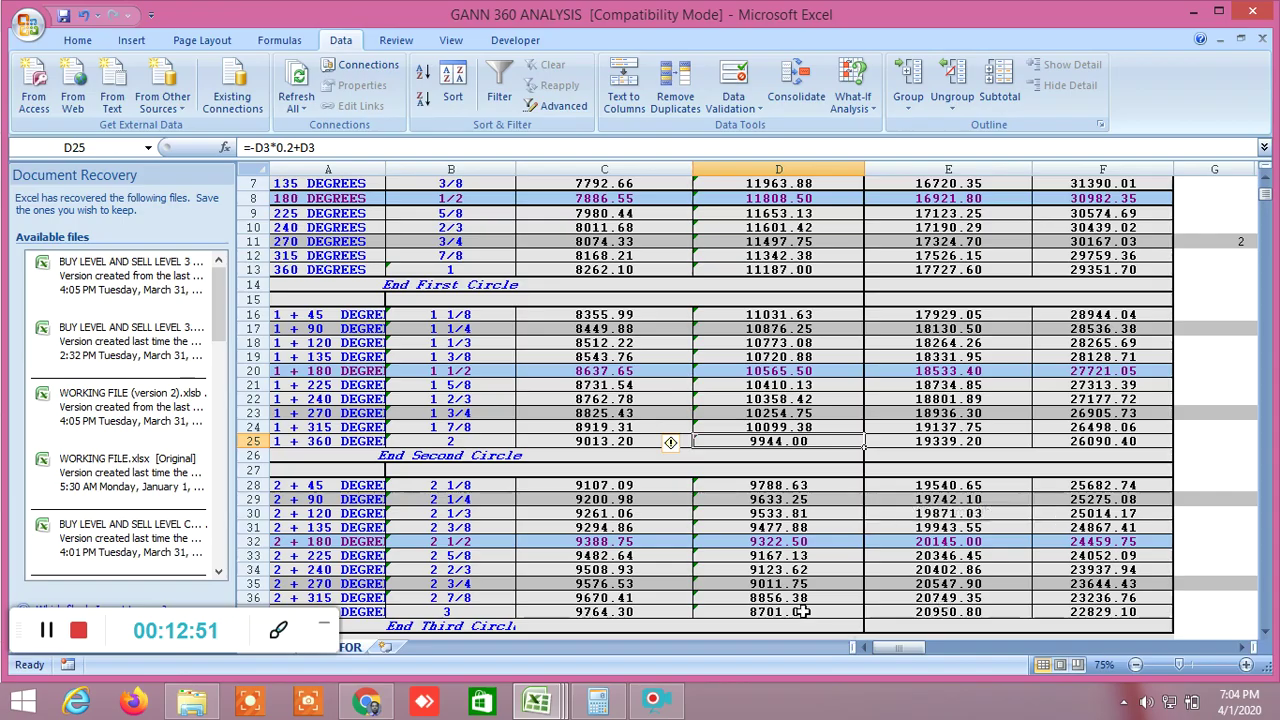
{"action": "mouse_move", "coordinate": [537, 700]}
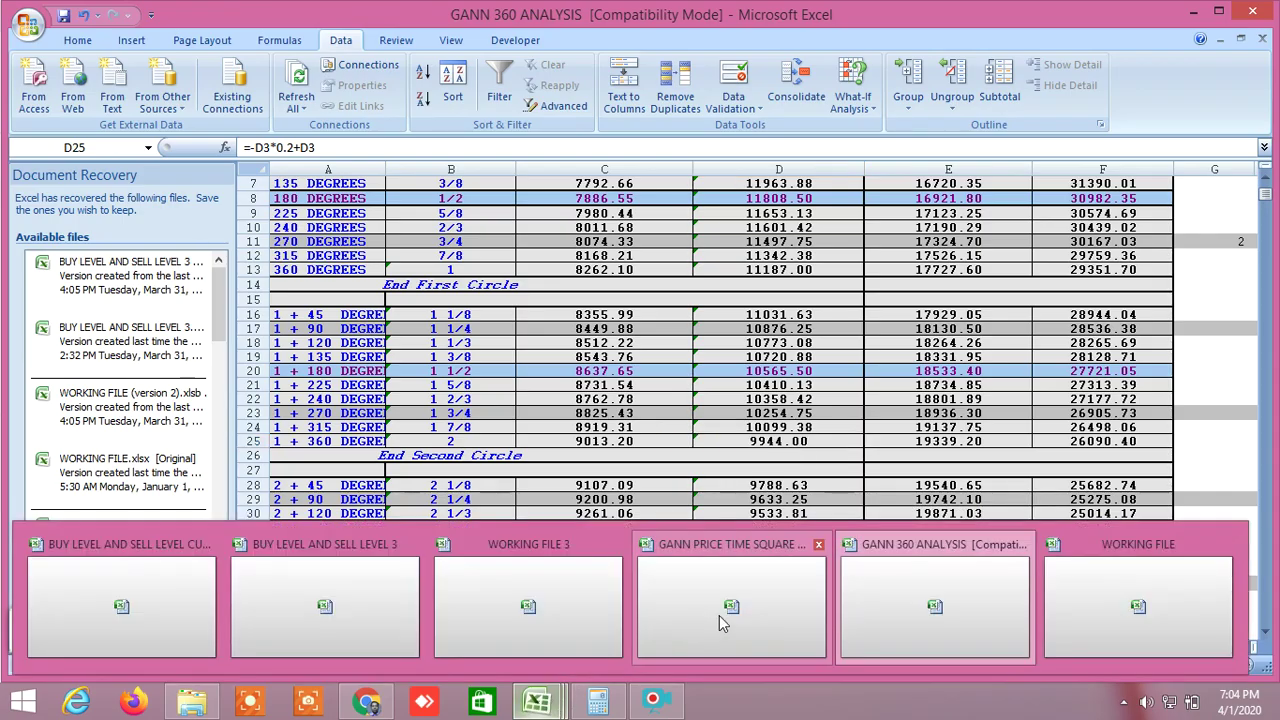
{"action": "left_click", "coordinate": [719, 615]}
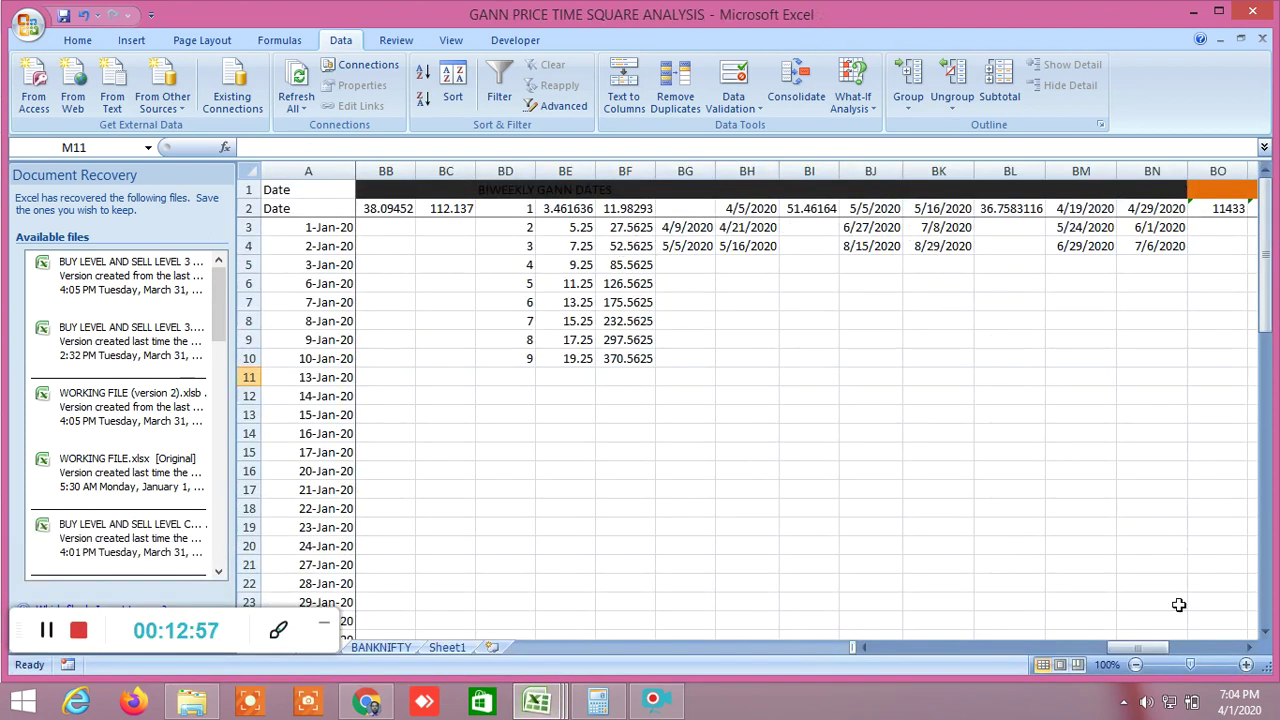
Examine the April to November 2020 dates in the MONTHLY GANN DATES section, columns BO to CE, and return to the first columns.
{"action": "left_click", "coordinate": [1249, 647]}
{"action": "left_click", "coordinate": [1250, 647]}
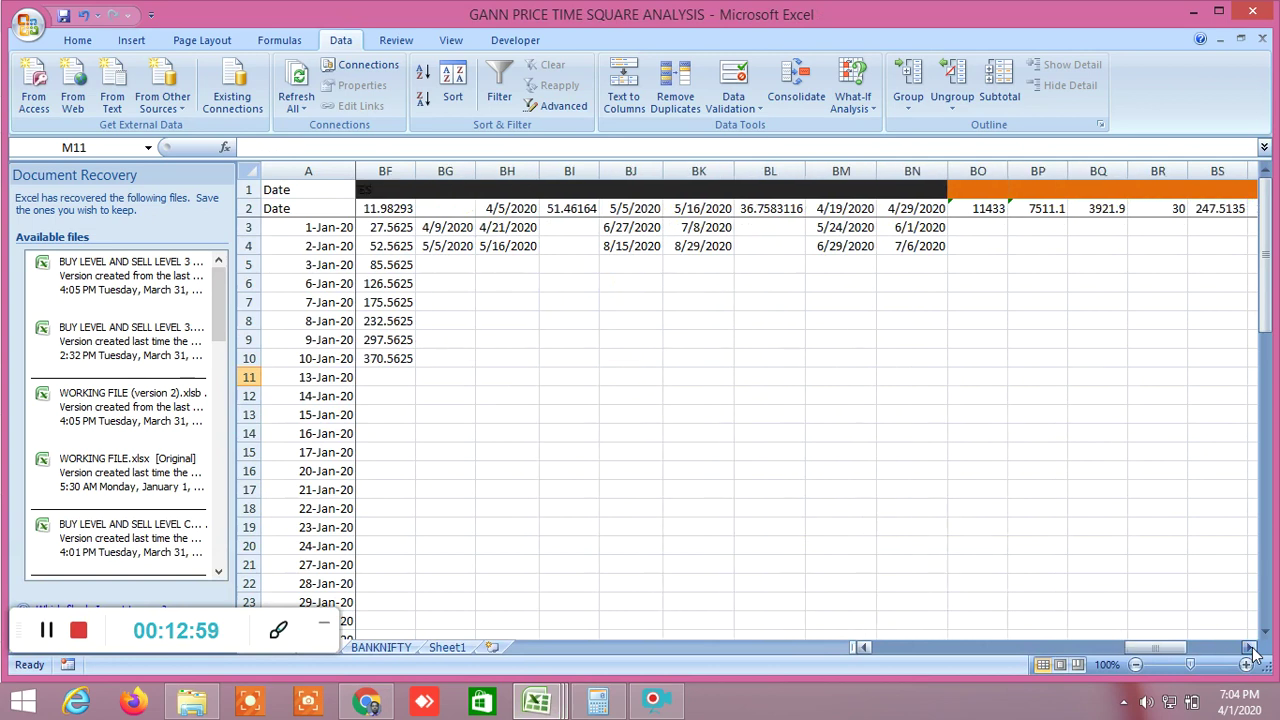
{"action": "left_click", "coordinate": [1250, 647]}
{"action": "left_click", "coordinate": [1250, 647]}
{"action": "left_click", "coordinate": [1250, 647]}
{"action": "left_click", "coordinate": [1250, 647]}
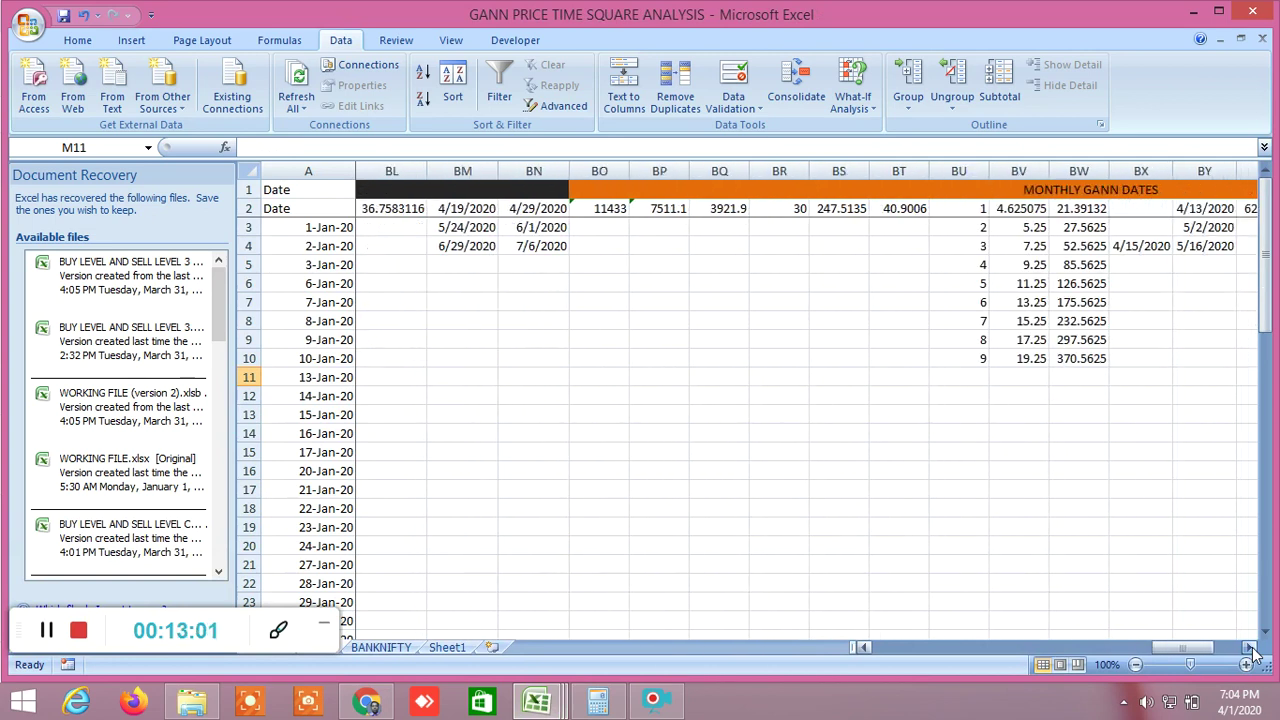
{"action": "left_click", "coordinate": [1250, 647]}
{"action": "left_click", "coordinate": [1250, 647]}
{"action": "left_click", "coordinate": [1250, 647]}
{"action": "left_click", "coordinate": [1250, 647]}
{"action": "left_click", "coordinate": [1250, 647]}
{"action": "left_click", "coordinate": [1250, 647]}
{"action": "left_click", "coordinate": [1250, 647]}
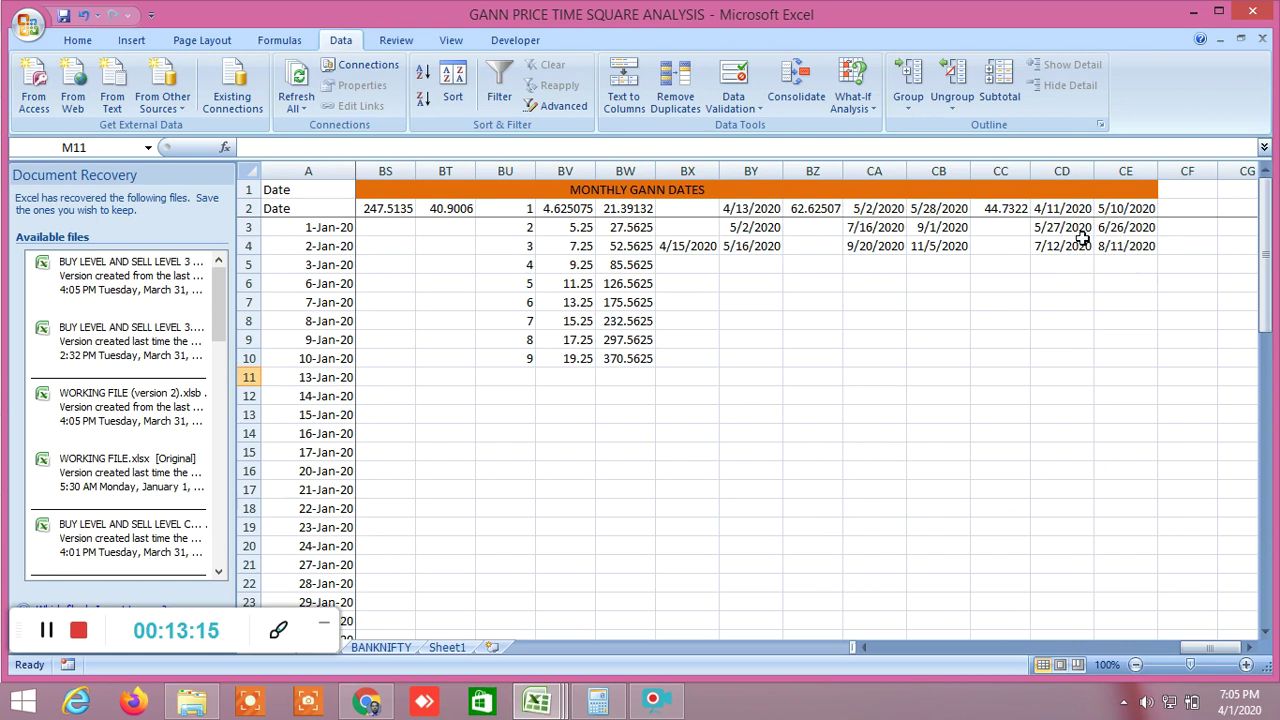
{"action": "left_click_drag", "start_coordinate": [1205, 648], "coordinate": [900, 648]}
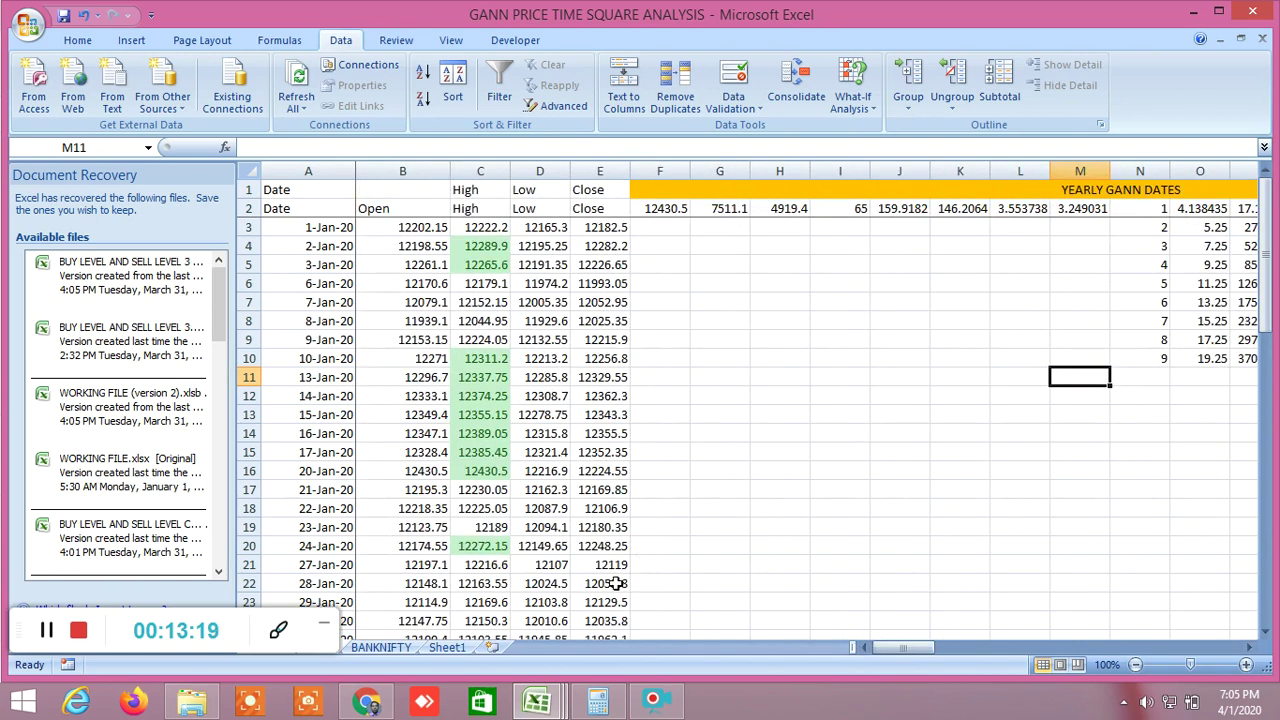
Bring up the BUY LEVEL AND SELL LEVEL CUM SCREENER workbook, and switch to the NIFTY monthly chart in Chrome.
{"action": "left_click", "coordinate": [537, 700]}
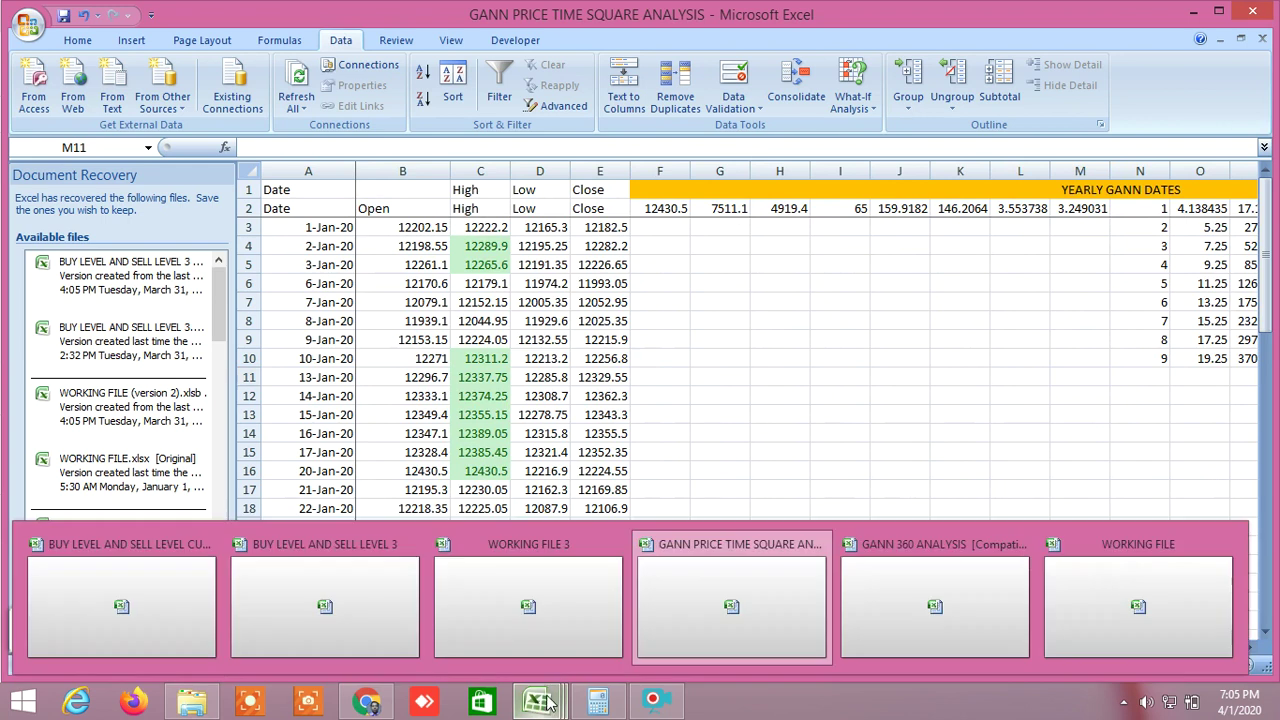
{"action": "left_click", "coordinate": [193, 575]}
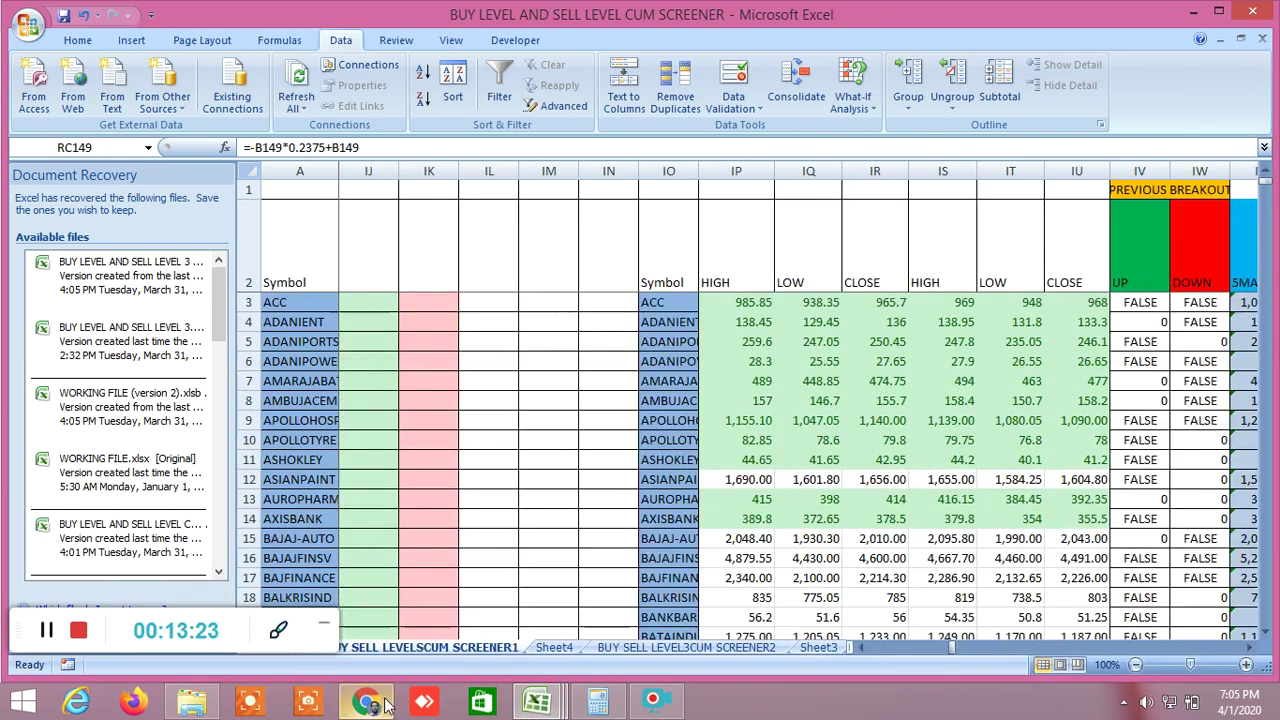
{"action": "left_click", "coordinate": [385, 705]}
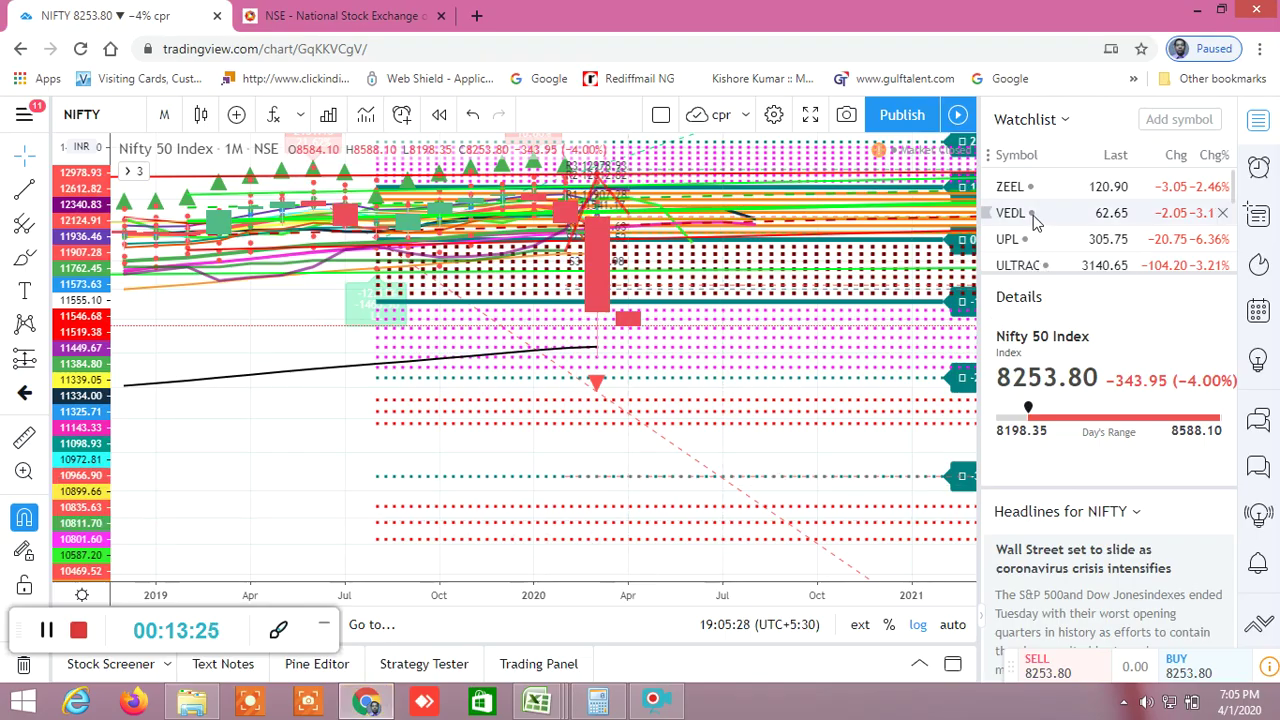
Look through the whole TradingView watchlist for the BANKNIFTY symbol.
{"action": "scroll", "coordinate": [1034, 225], "scroll_direction": "down", "scroll_amount": 5}
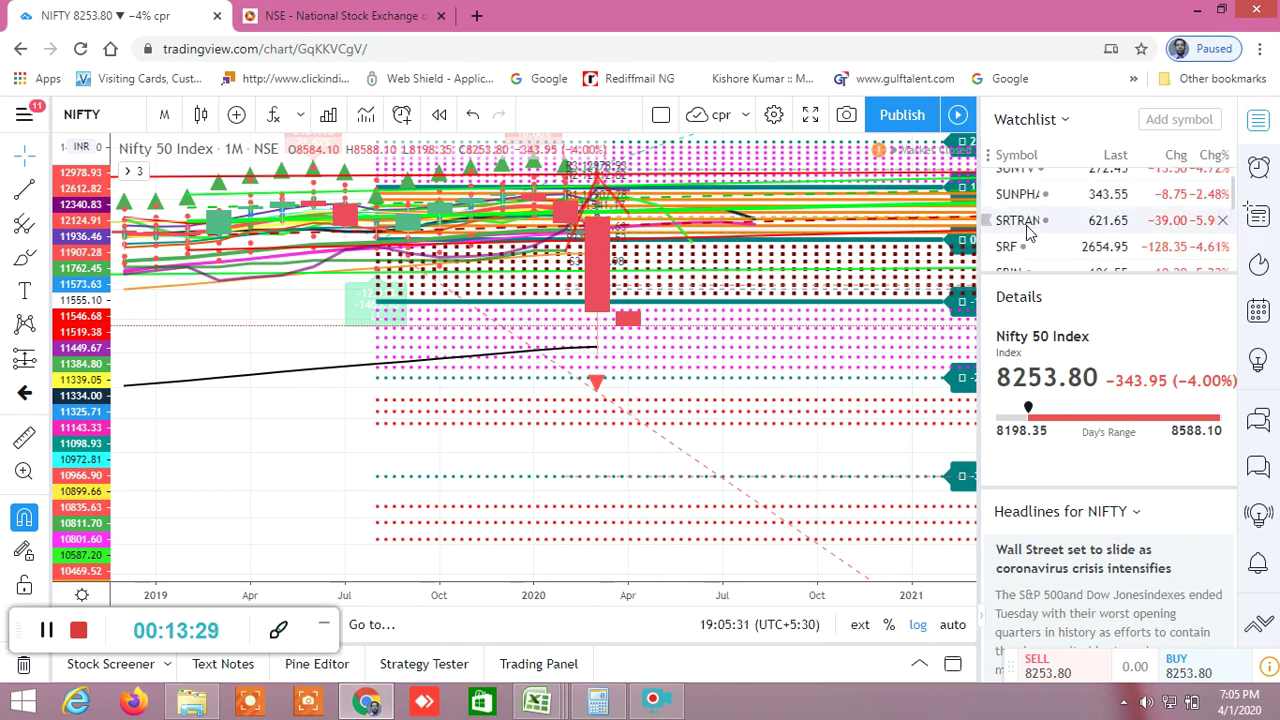
{"action": "scroll", "coordinate": [1022, 234], "scroll_direction": "up", "scroll_amount": 10}
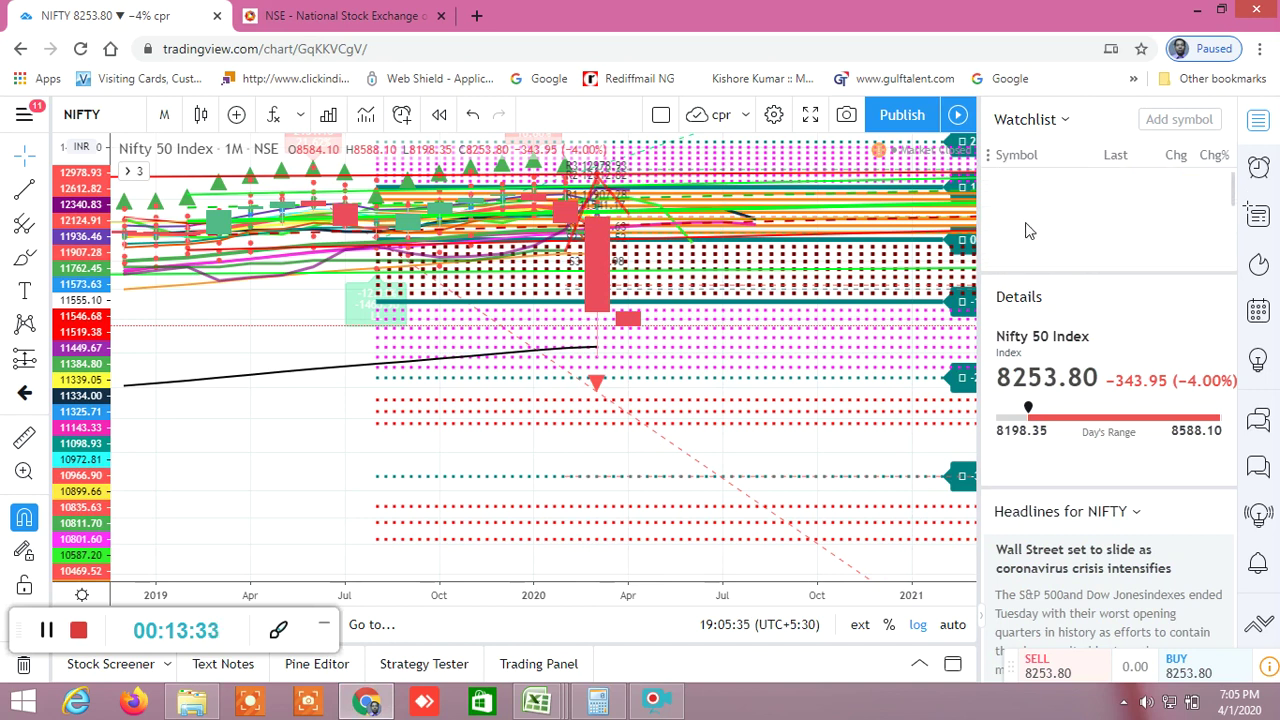
{"action": "scroll", "coordinate": [1022, 245], "scroll_direction": "down", "scroll_amount": 5}
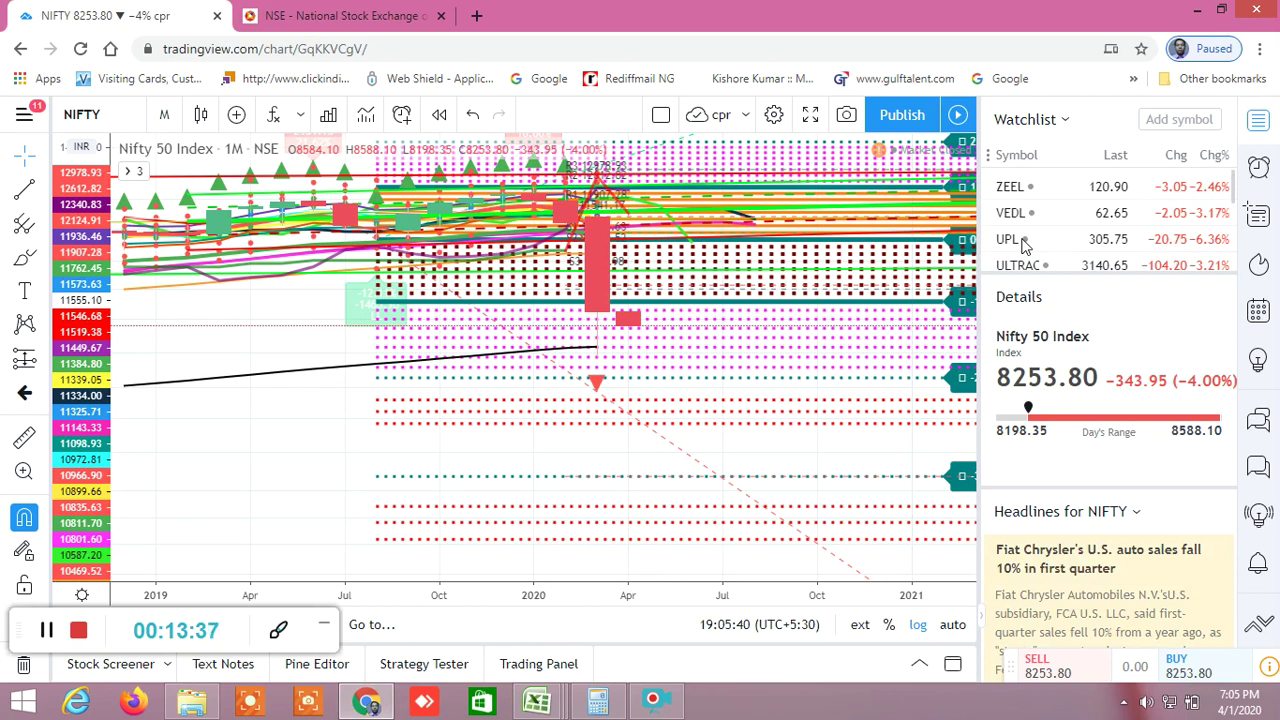
{"action": "scroll", "coordinate": [1025, 243], "scroll_direction": "up", "scroll_amount": 5}
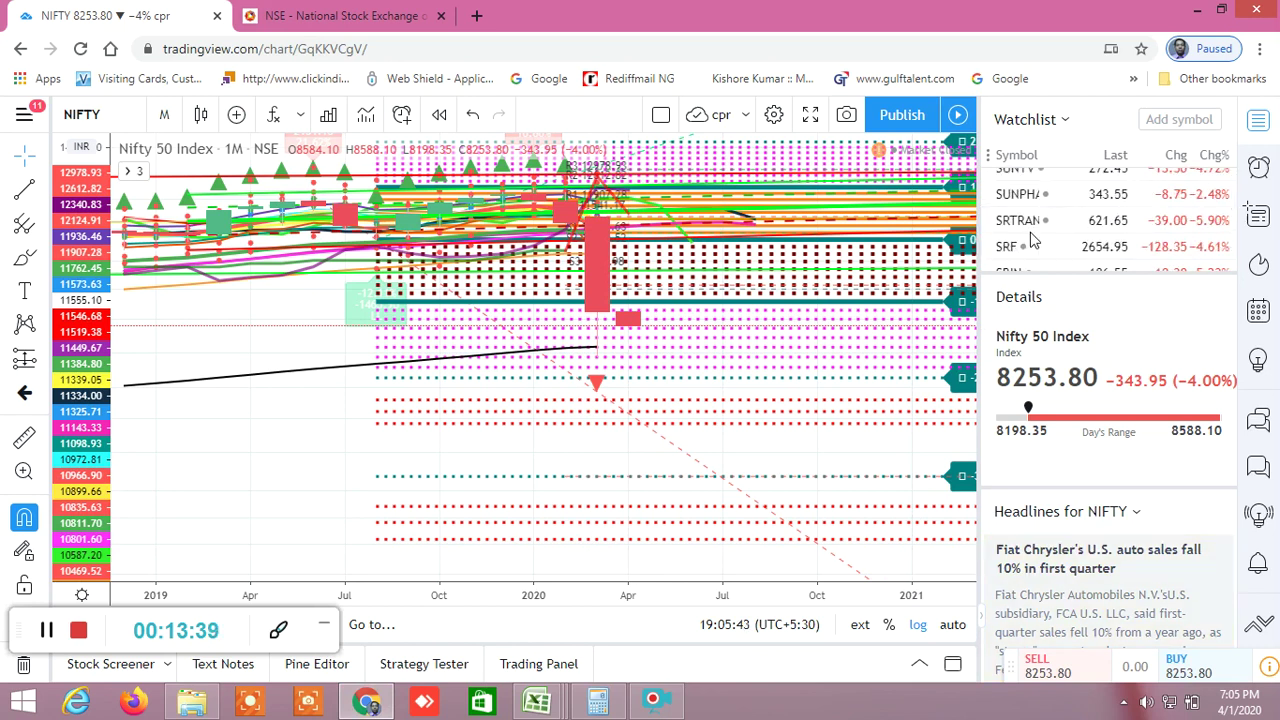
{"action": "scroll", "coordinate": [1035, 242], "scroll_direction": "up", "scroll_amount": 5}
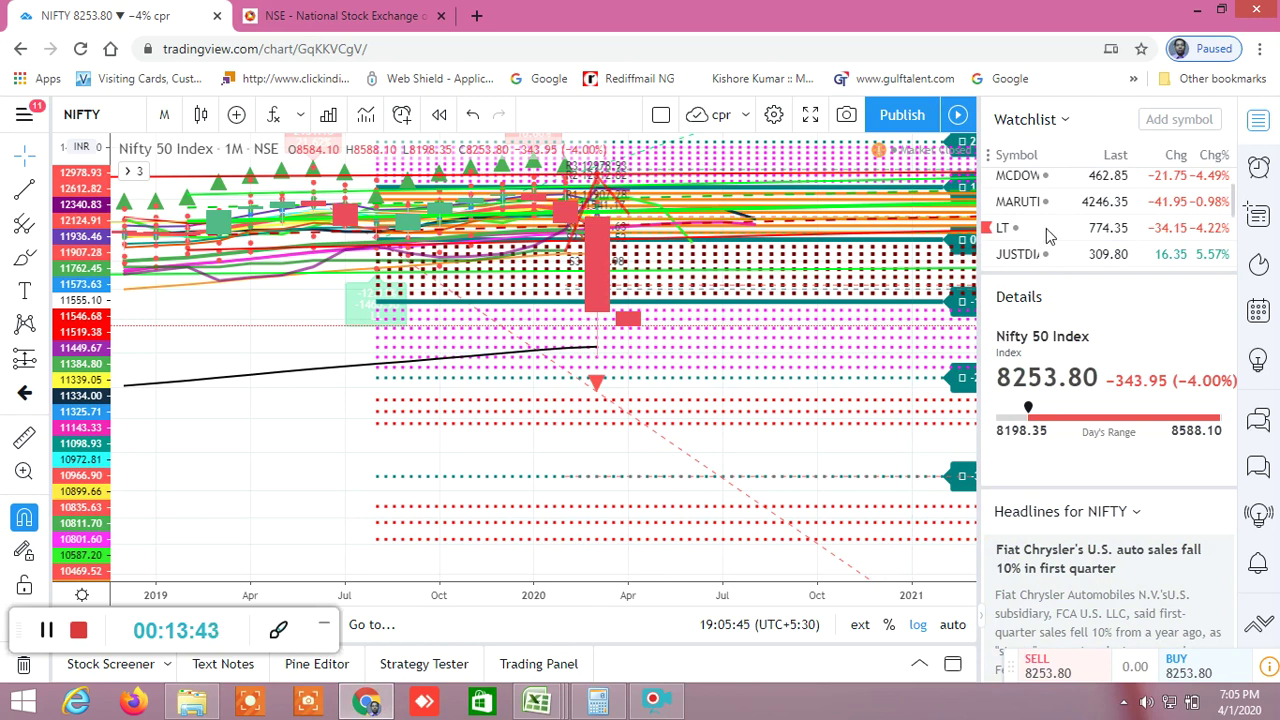
{"action": "scroll", "coordinate": [1013, 211], "scroll_direction": "up", "scroll_amount": 3}
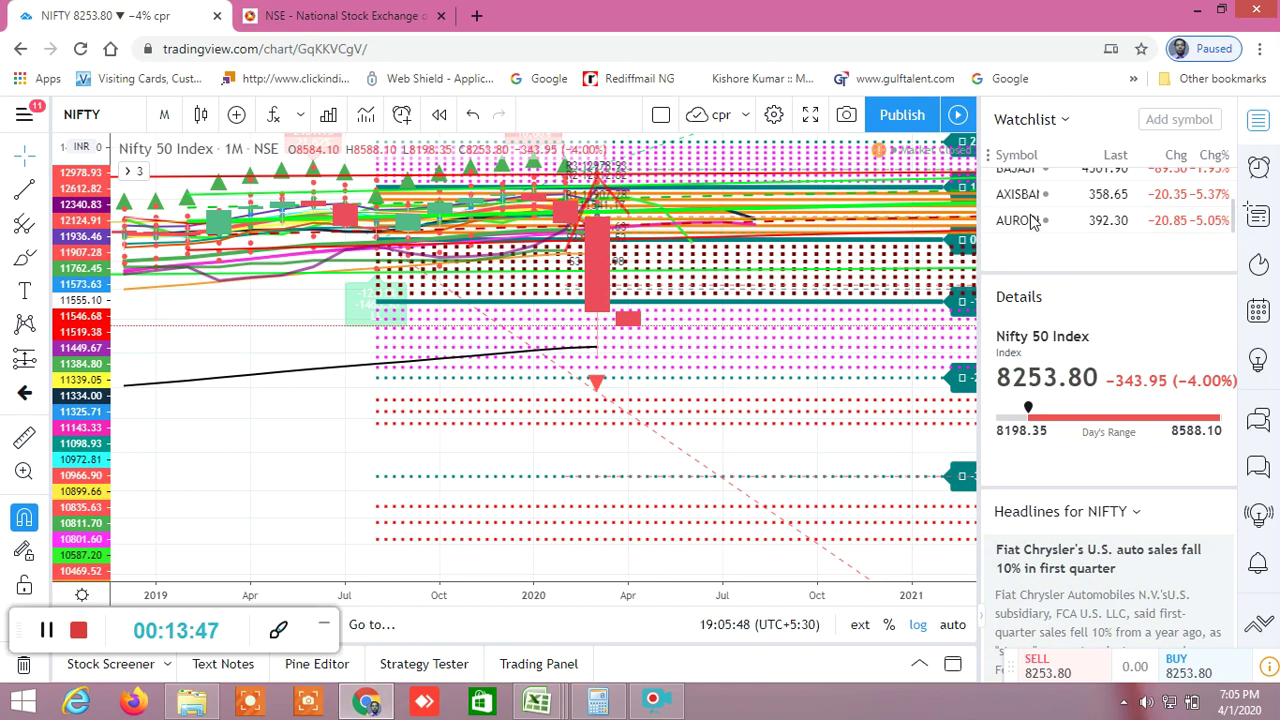
{"action": "scroll", "coordinate": [1043, 224], "scroll_direction": "up", "scroll_amount": 3}
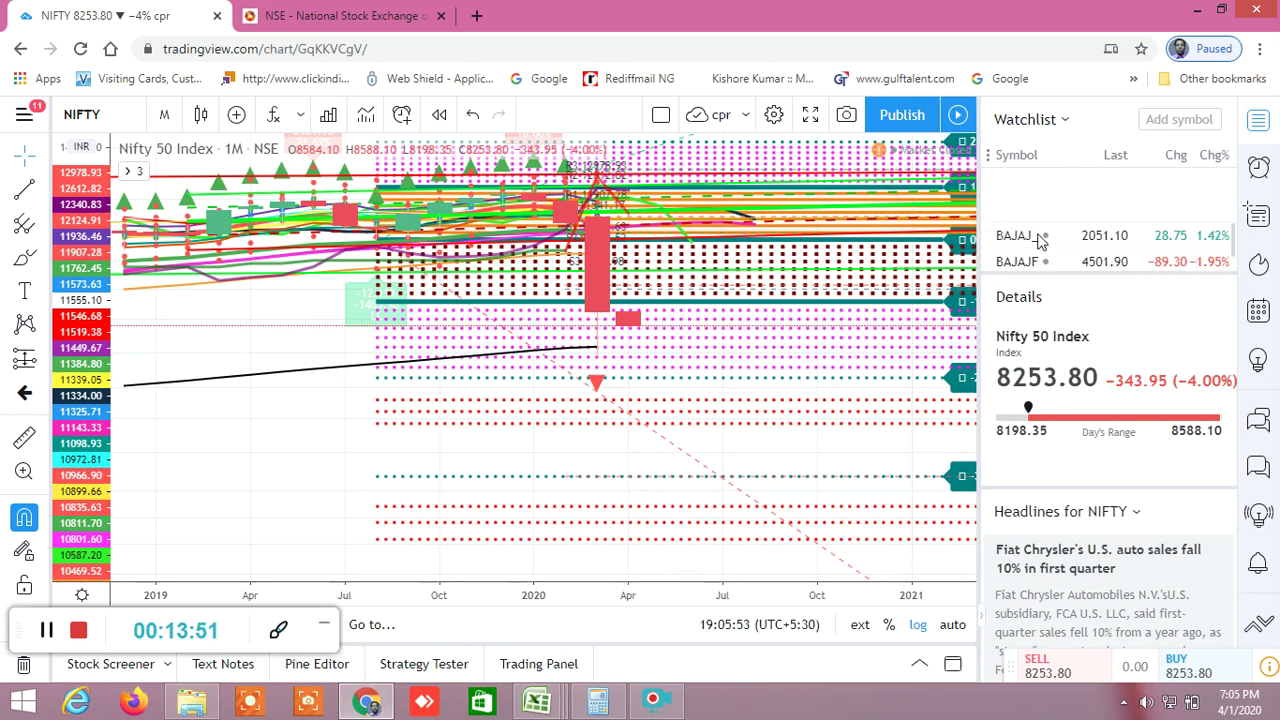
{"action": "scroll", "coordinate": [1037, 245], "scroll_direction": "up", "scroll_amount": 5}
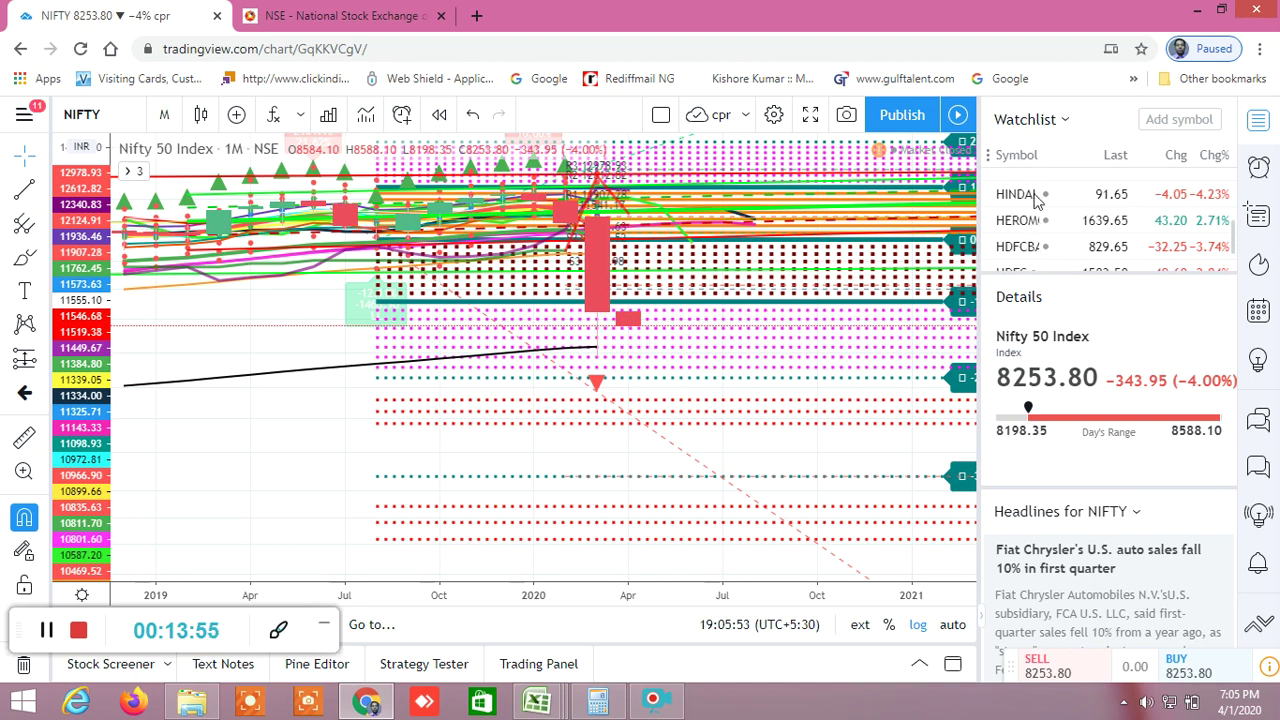
{"action": "scroll", "coordinate": [1035, 218], "scroll_direction": "up", "scroll_amount": 3}
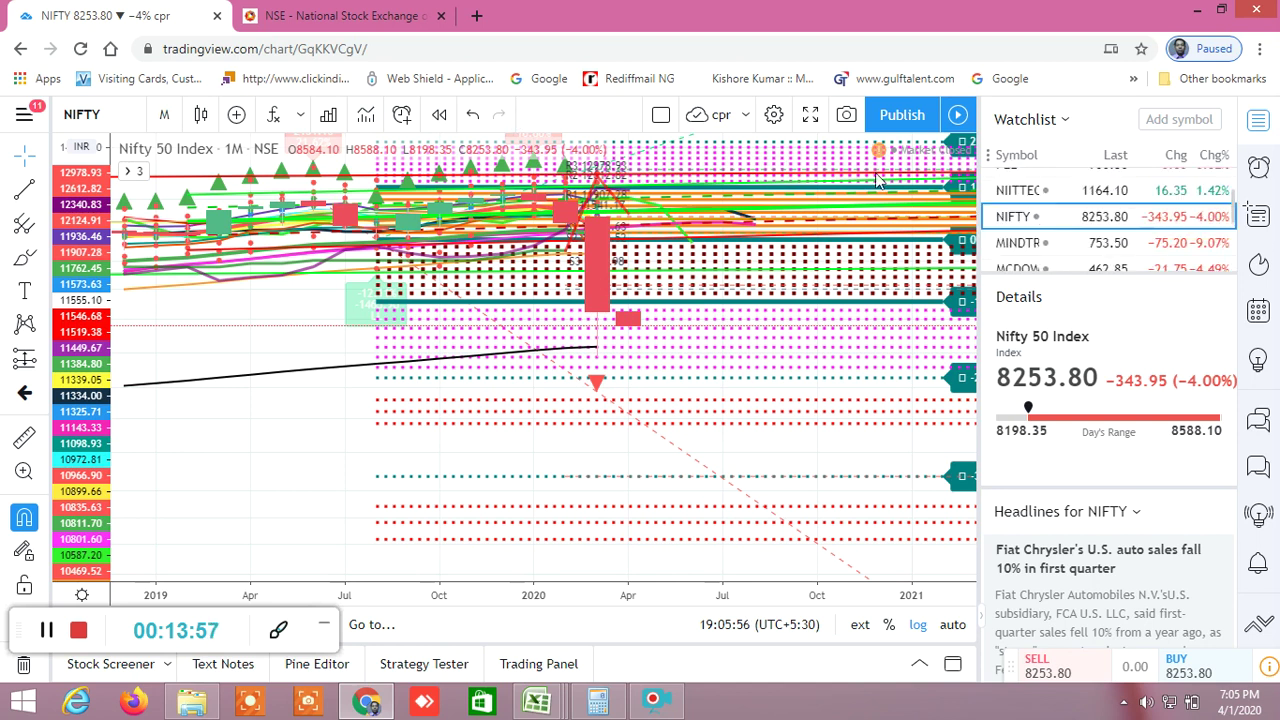
{"action": "scroll", "coordinate": [1037, 228], "scroll_direction": "down", "scroll_amount": 3}
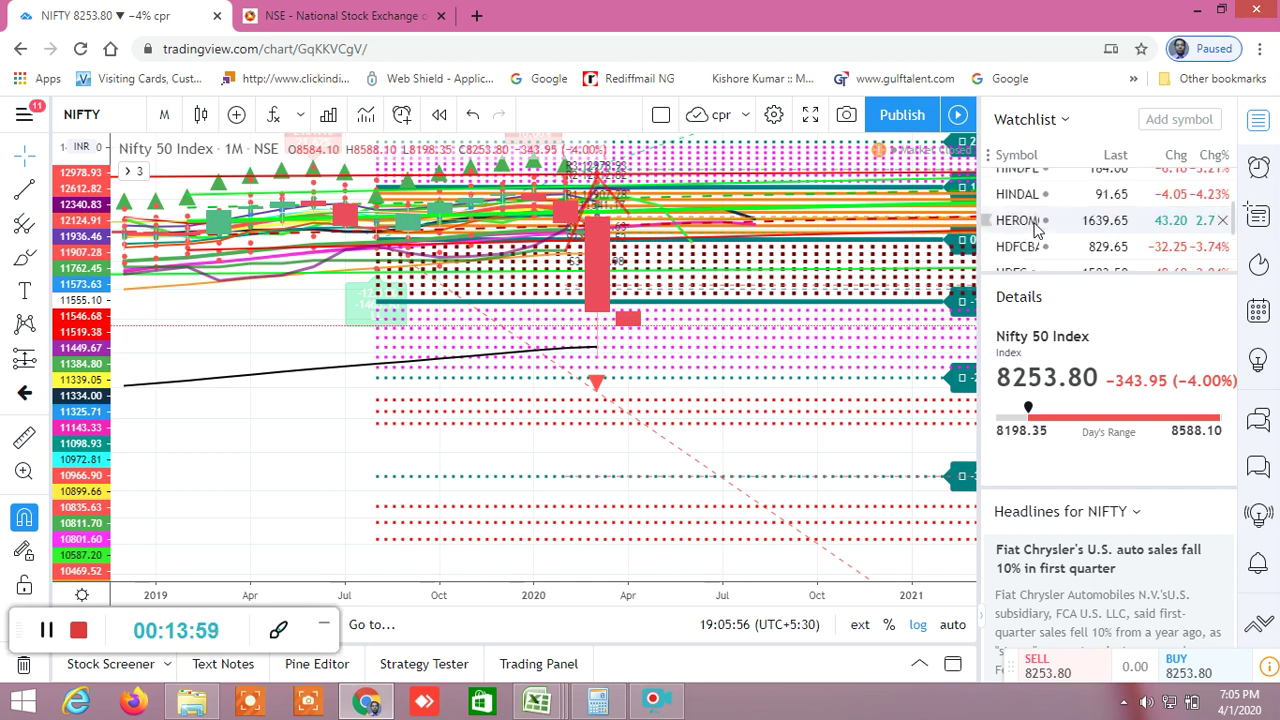
{"action": "scroll", "coordinate": [1037, 229], "scroll_direction": "down", "scroll_amount": 3}
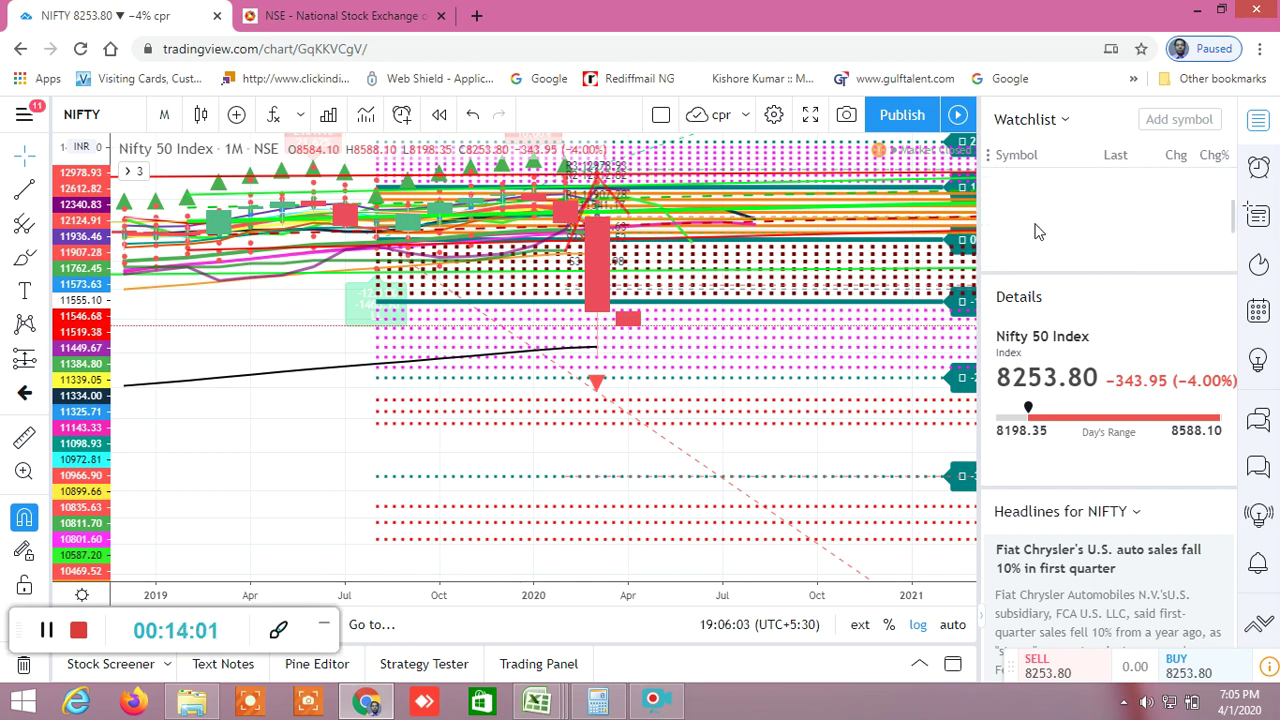
{"action": "scroll", "coordinate": [1037, 231], "scroll_direction": "down", "scroll_amount": 3}
{"action": "scroll", "coordinate": [1037, 231], "scroll_direction": "up", "scroll_amount": 3}
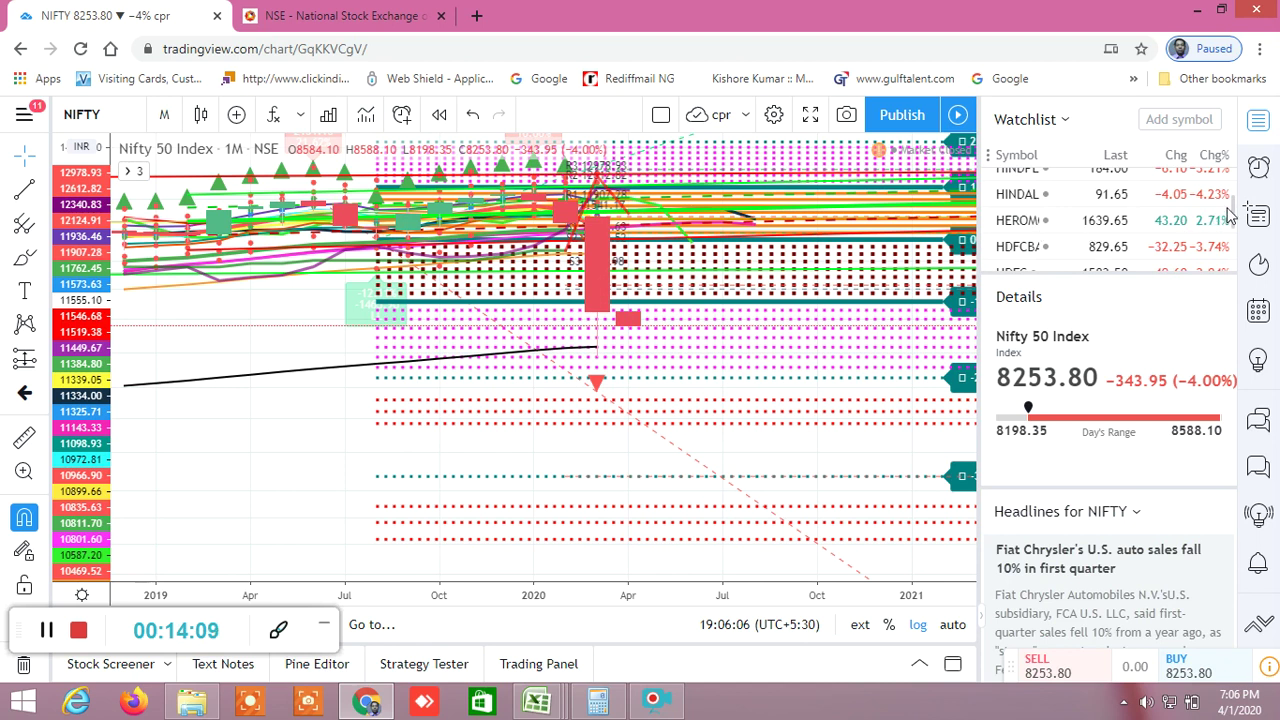
{"action": "scroll", "coordinate": [1230, 215], "scroll_direction": "down", "scroll_amount": 3}
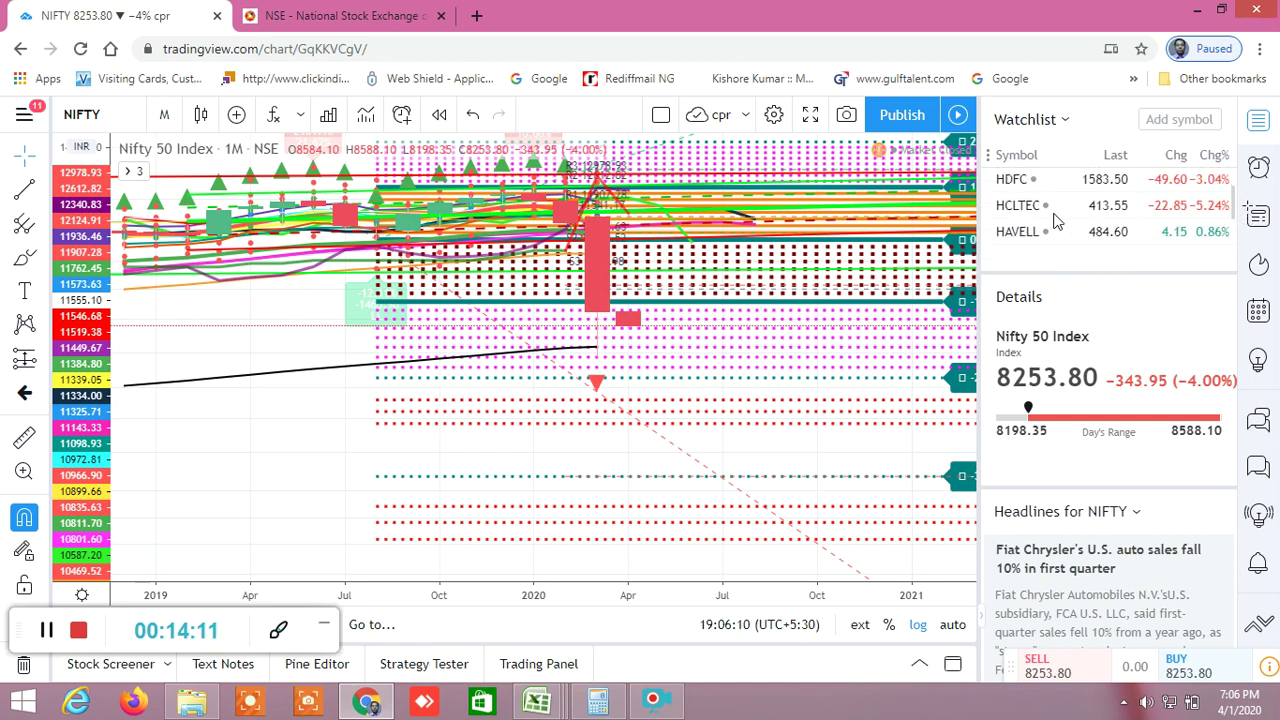
{"action": "scroll", "coordinate": [1045, 225], "scroll_direction": "up", "scroll_amount": 10}
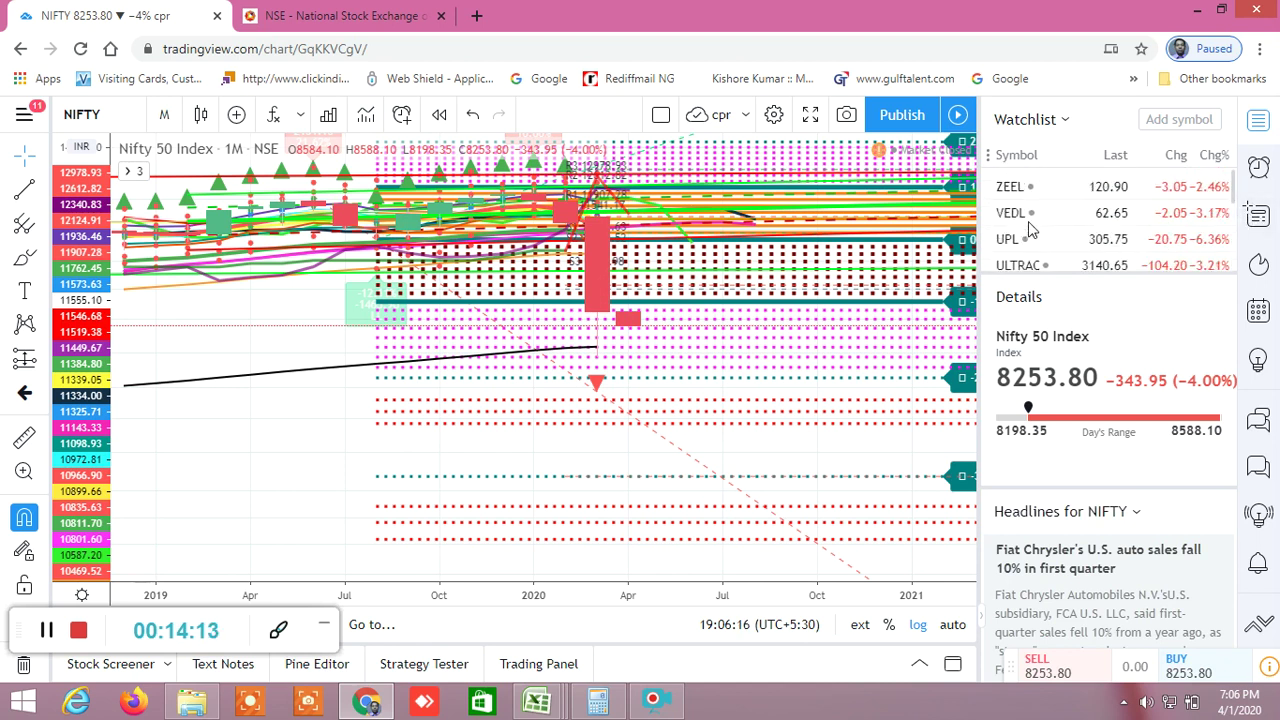
{"action": "scroll", "coordinate": [1033, 228], "scroll_direction": "down", "scroll_amount": 3}
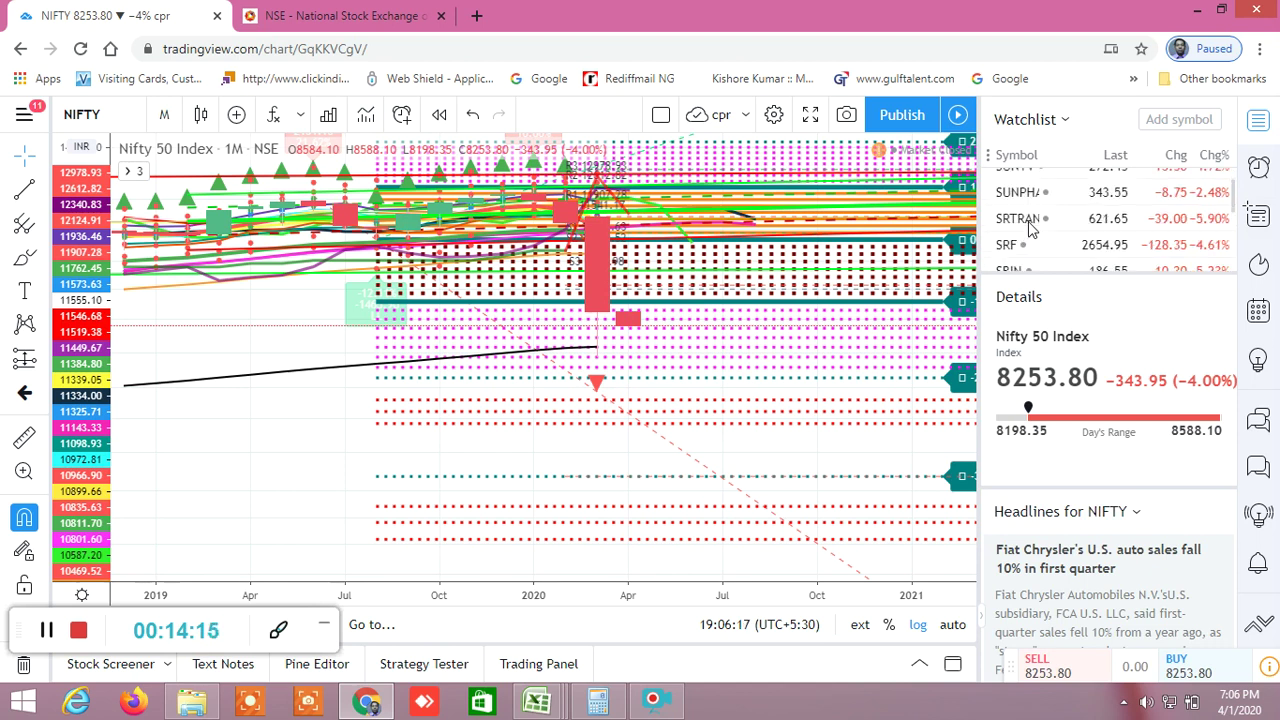
{"action": "scroll", "coordinate": [1033, 228], "scroll_direction": "down", "scroll_amount": 4}
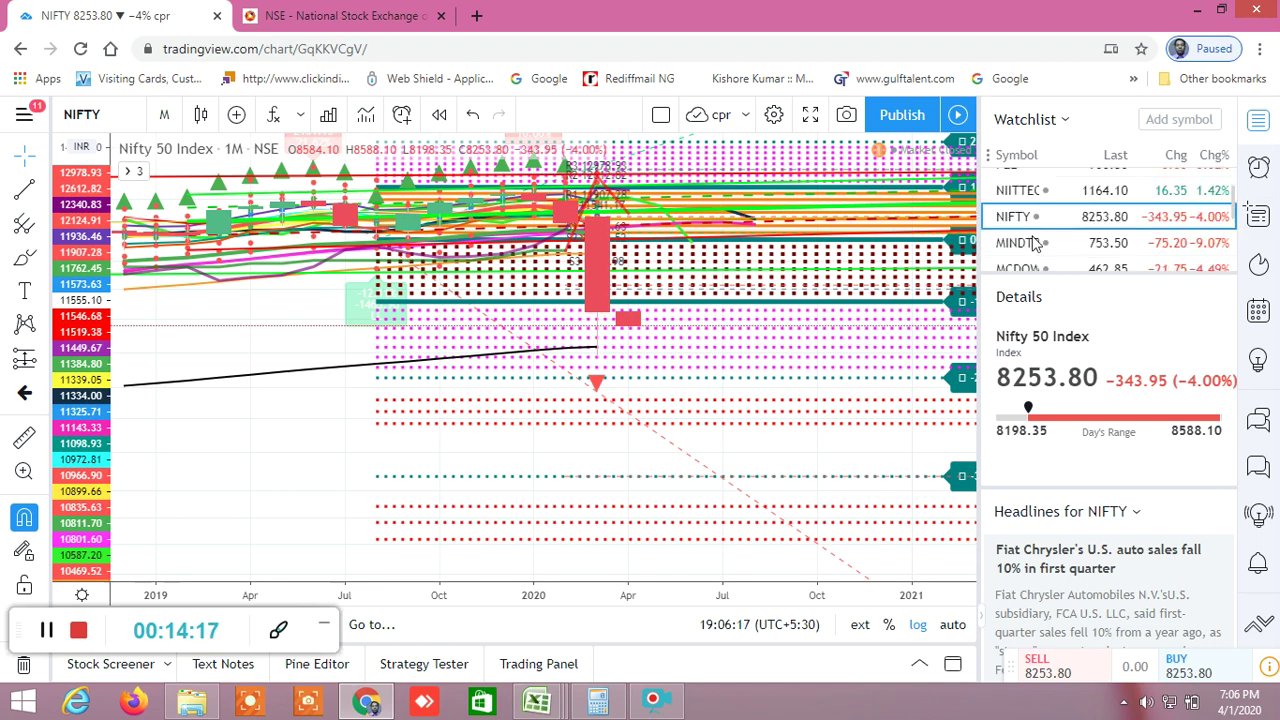
{"action": "scroll", "coordinate": [1035, 245], "scroll_direction": "down", "scroll_amount": 5}
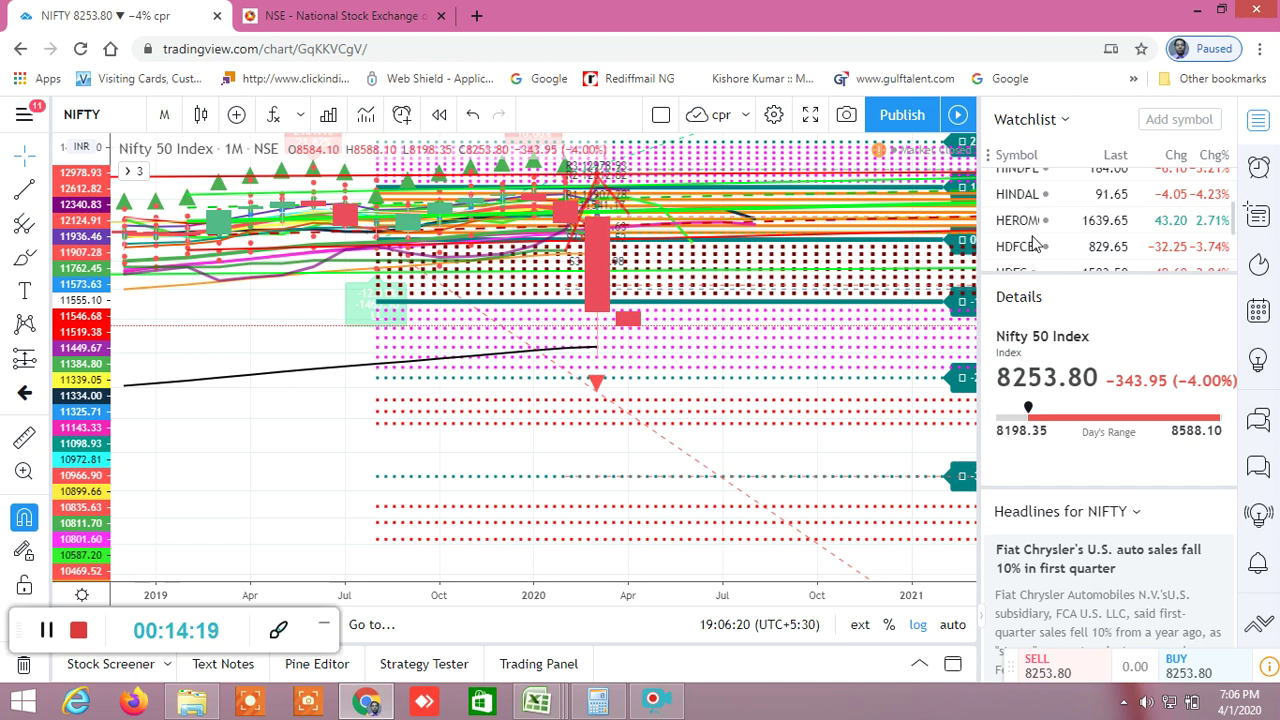
{"action": "scroll", "coordinate": [1035, 245], "scroll_direction": "down", "scroll_amount": 10}
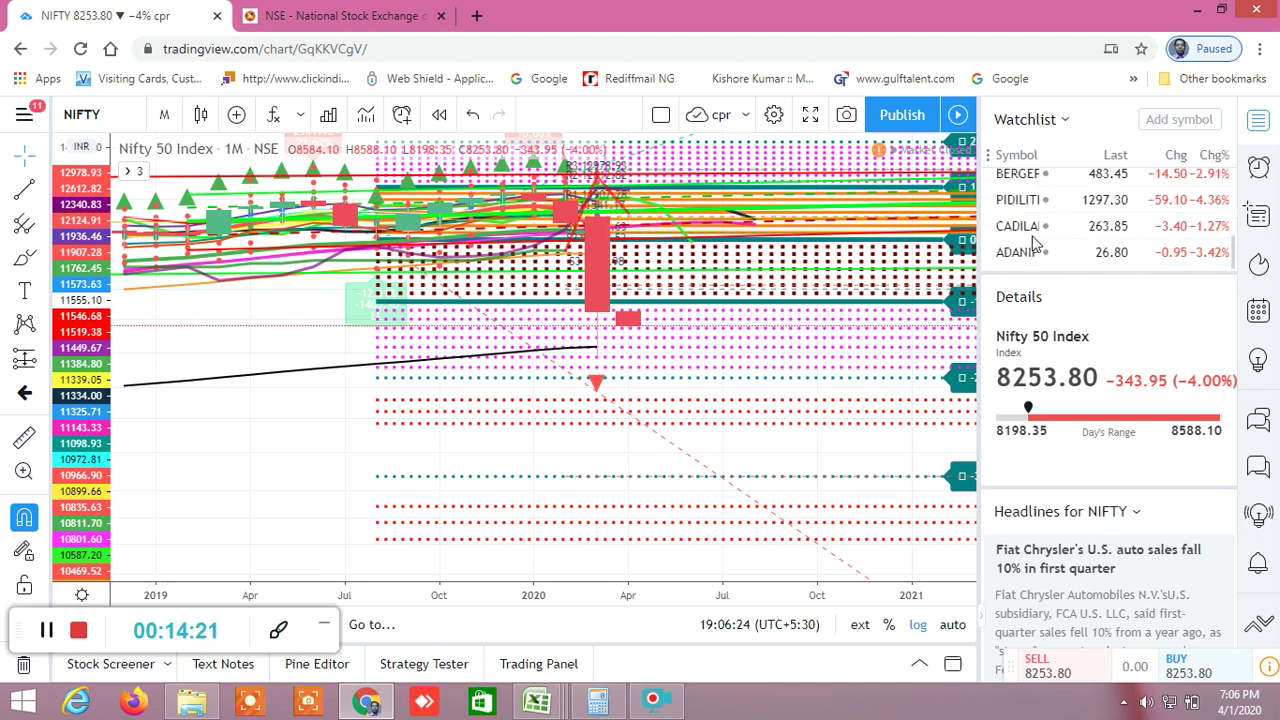
Search for NIFTY as a symbol to add to the watchlist and pick BANKNIFTY from the matches.
{"action": "left_click", "coordinate": [1172, 119]}
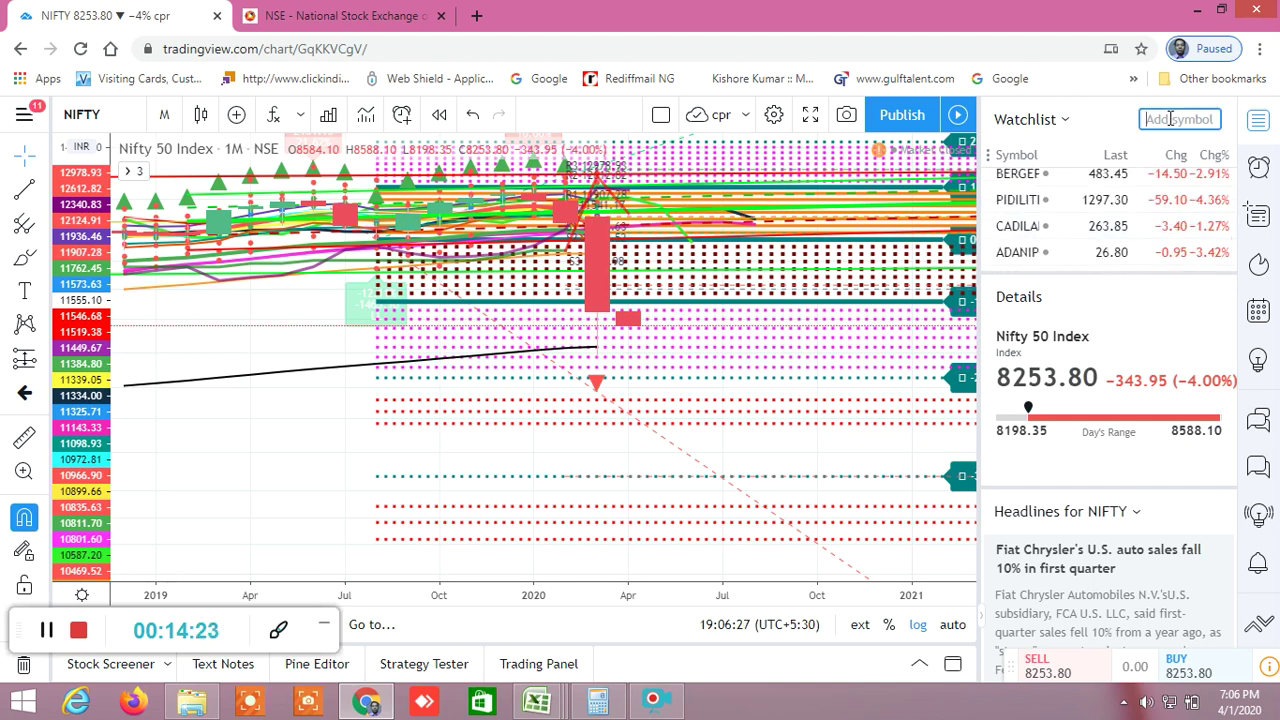
{"action": "type", "text": "NIFTY"}
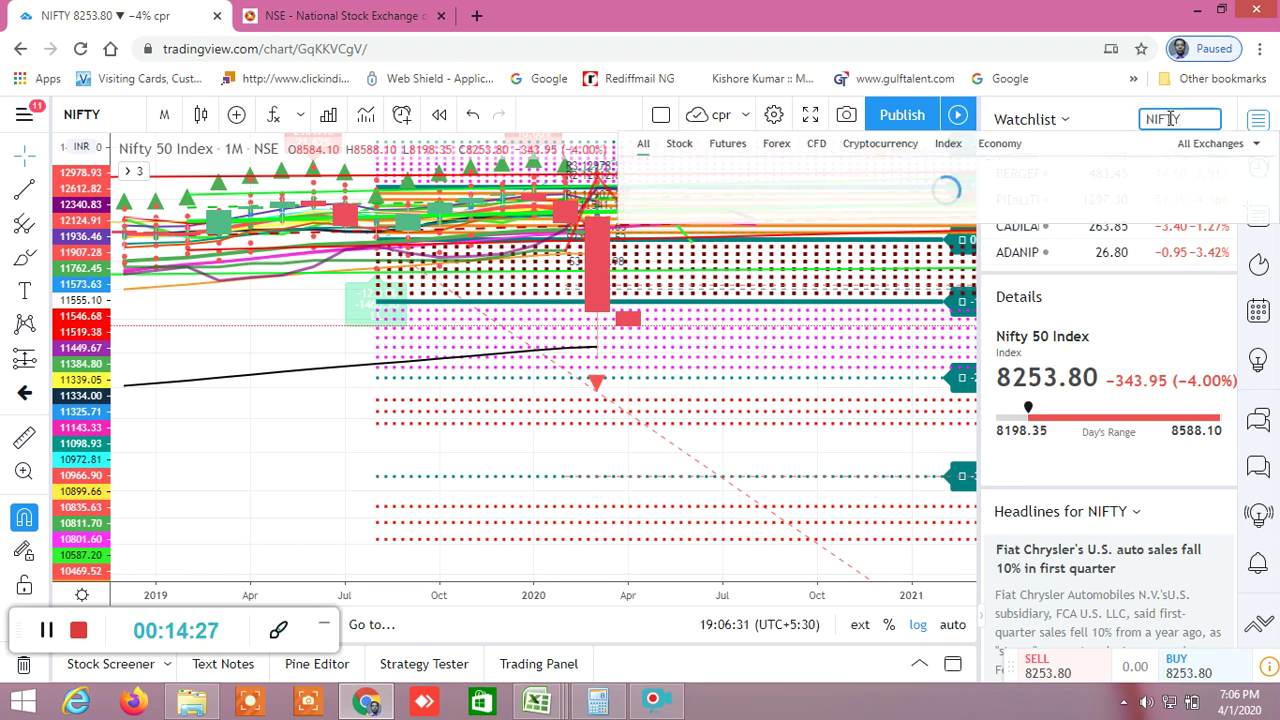
{"action": "left_click", "coordinate": [855, 200]}
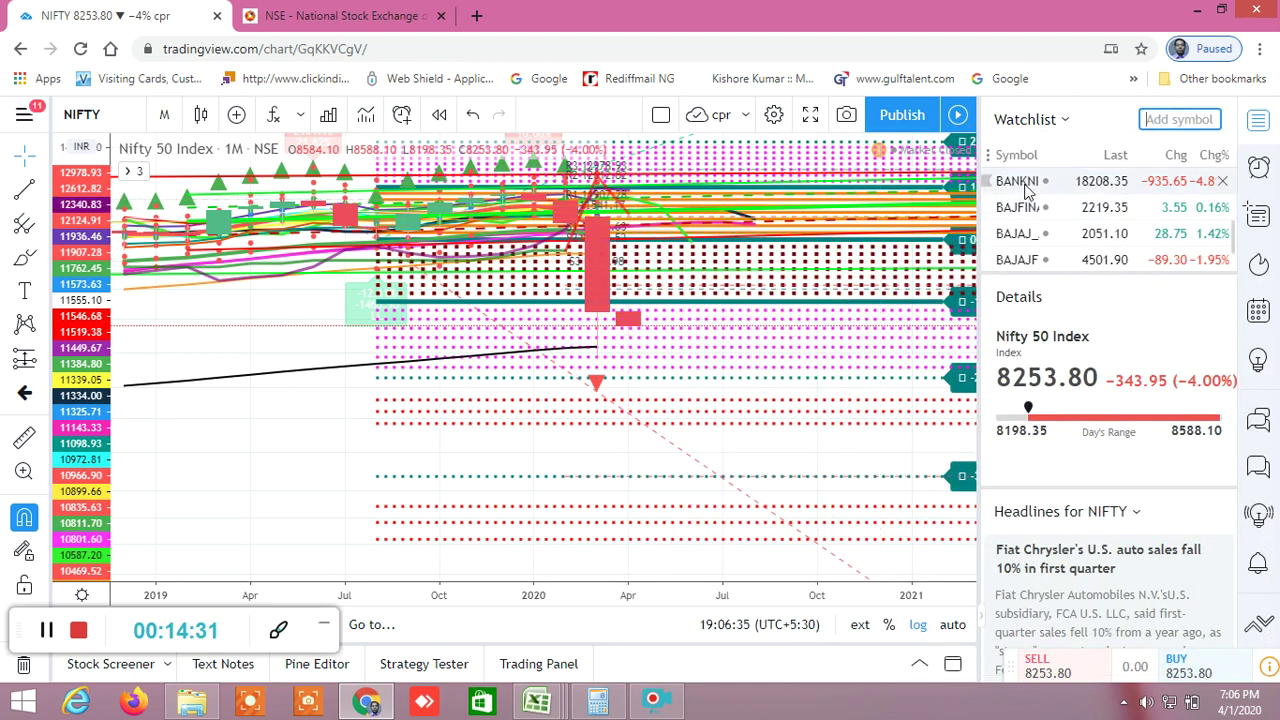
Load the BANKNIFTY chart from the watchlist and set its interval to 1 day.
{"action": "left_click", "coordinate": [1025, 186]}
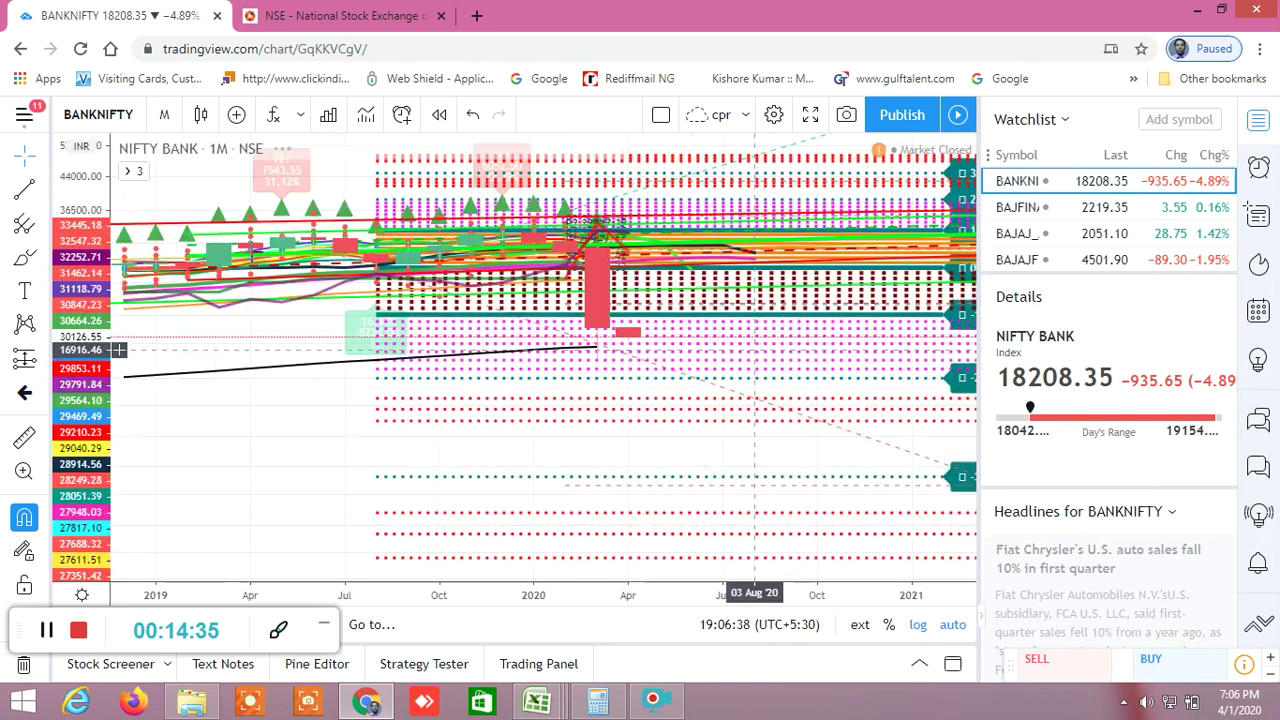
{"action": "left_click", "coordinate": [165, 117]}
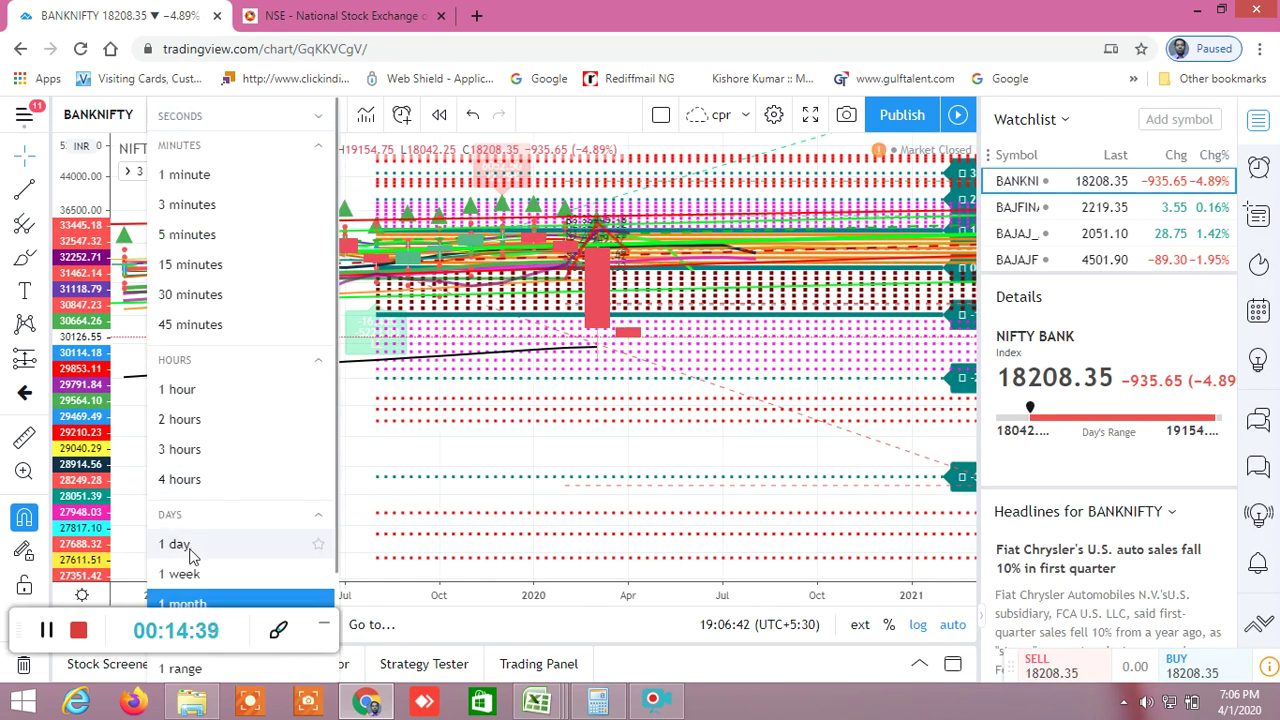
{"action": "left_click", "coordinate": [180, 545]}
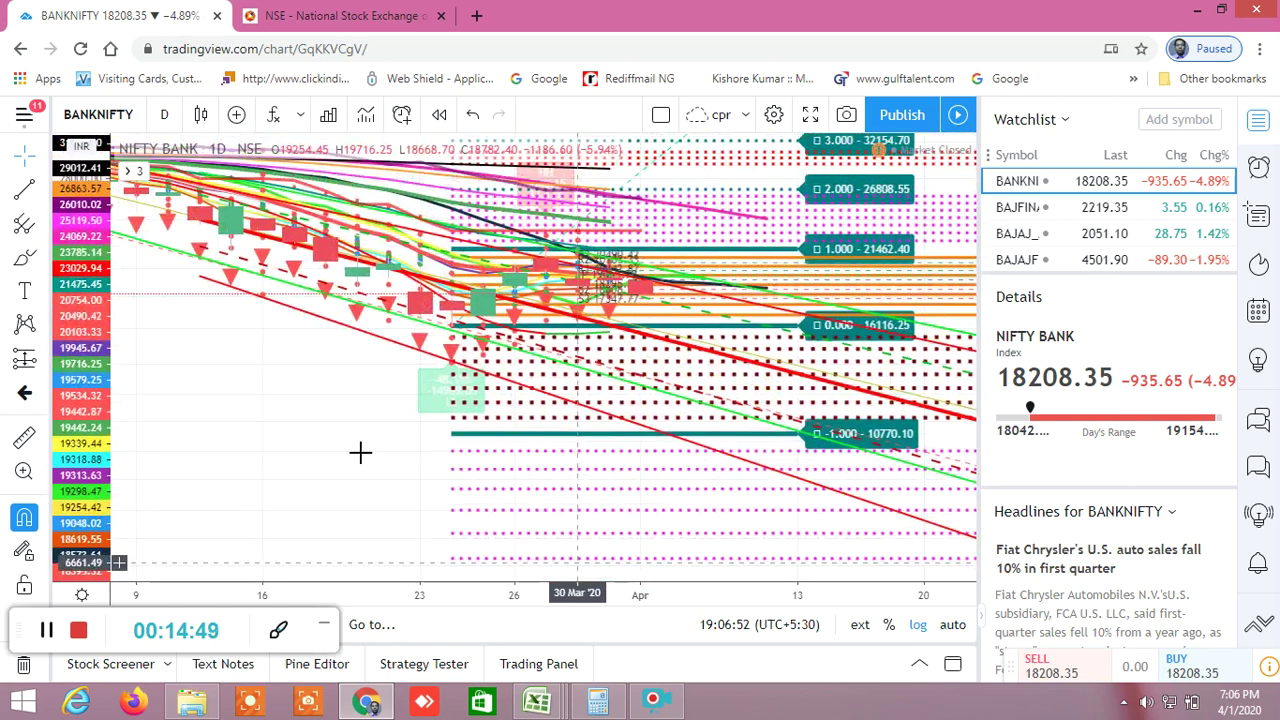
Examine the recent daily BANKNIFTY candles against the projected levels from 21462.40 down to 16116.25 and the dotted levels below.
{"action": "left_click_drag", "start_coordinate": [100, 328], "coordinate": [147, 398]}
{"action": "left_click_drag", "start_coordinate": [90, 340], "coordinate": [85, 157]}
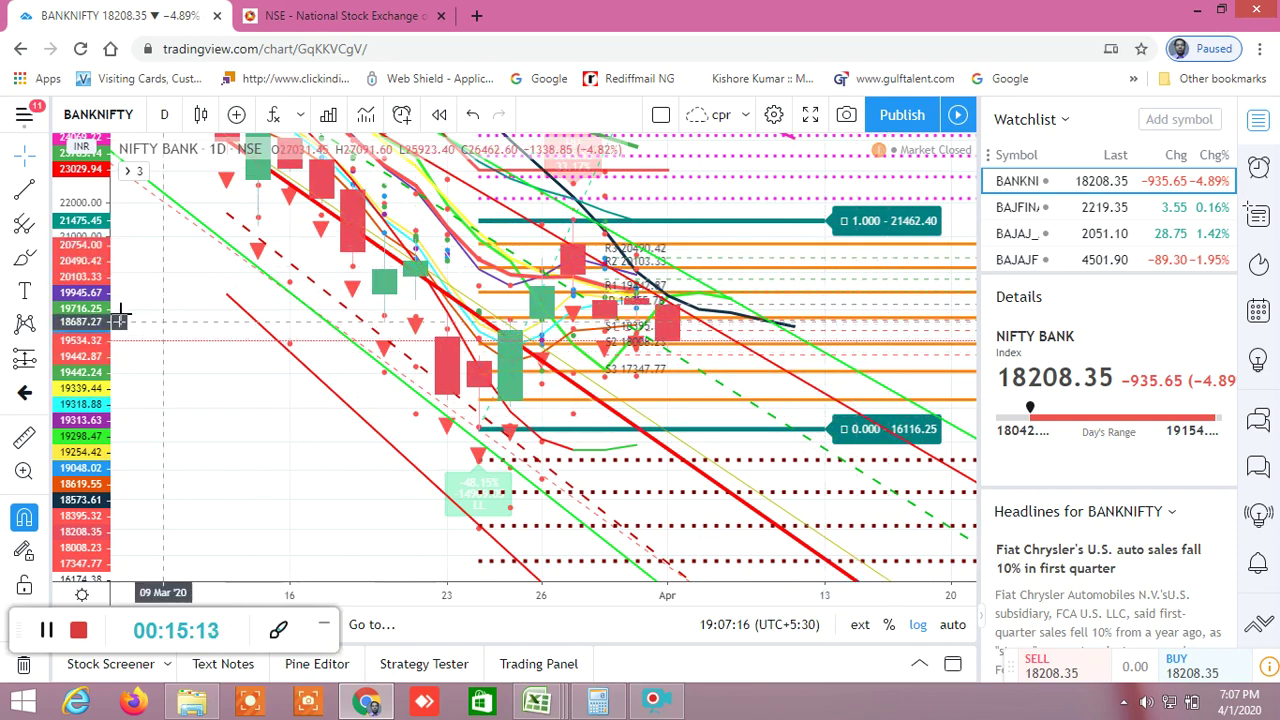
{"action": "left_click_drag", "start_coordinate": [86, 297], "coordinate": [92, 224]}
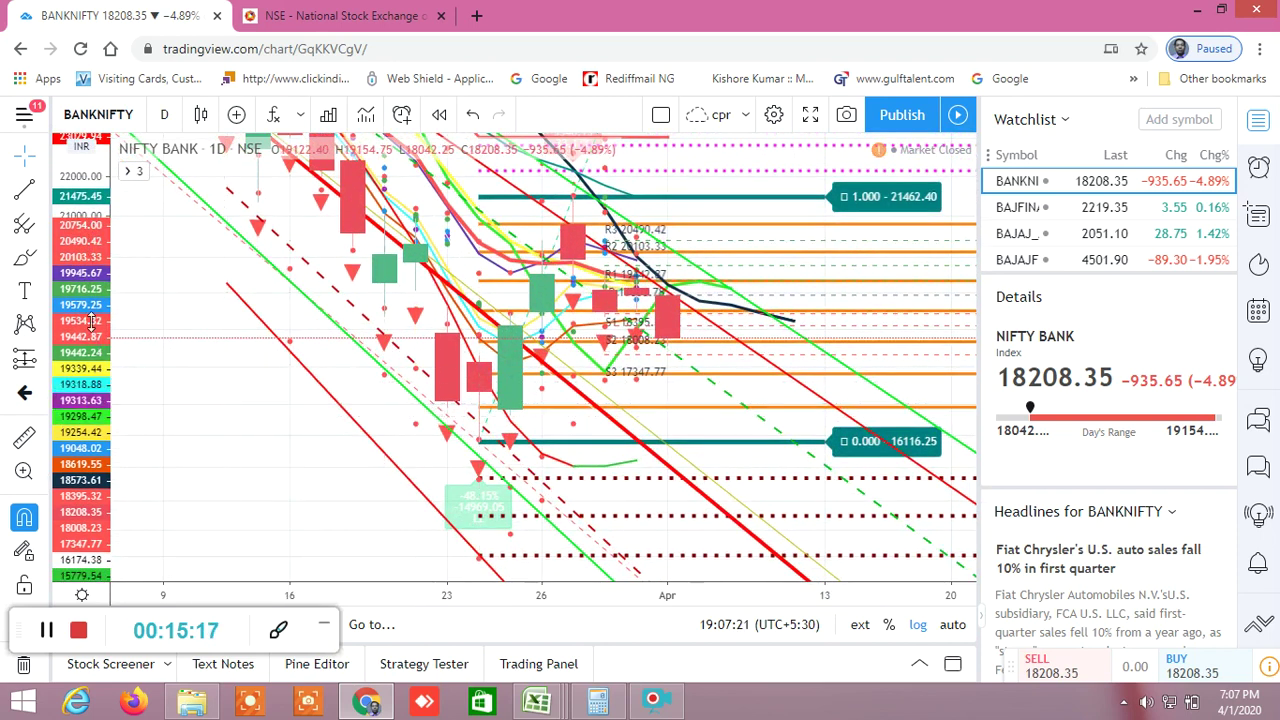
{"action": "left_click_drag", "start_coordinate": [88, 283], "coordinate": [78, 315]}
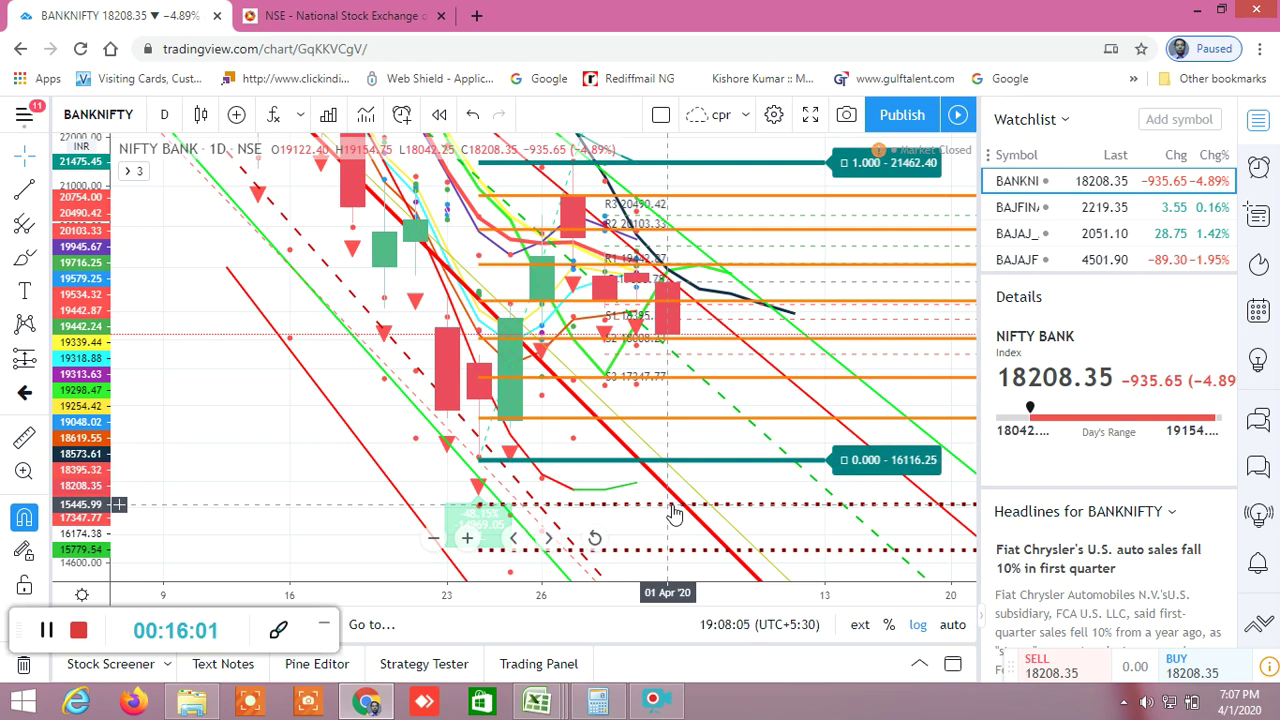
{"action": "left_click_drag", "start_coordinate": [588, 279], "coordinate": [544, 174]}
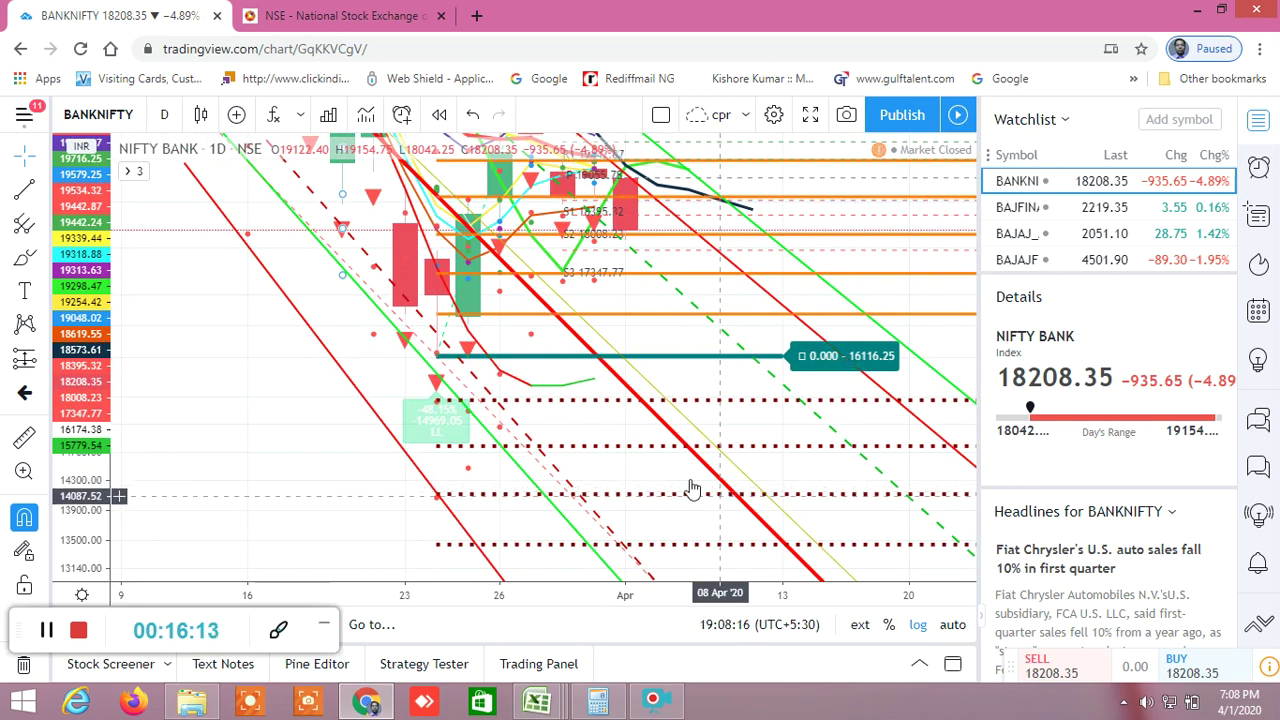
Examine the dotted BANKNIFTY levels on the daily chart down to the 10770.10 line.
{"action": "left_click_drag", "start_coordinate": [571, 371], "coordinate": [545, 110]}
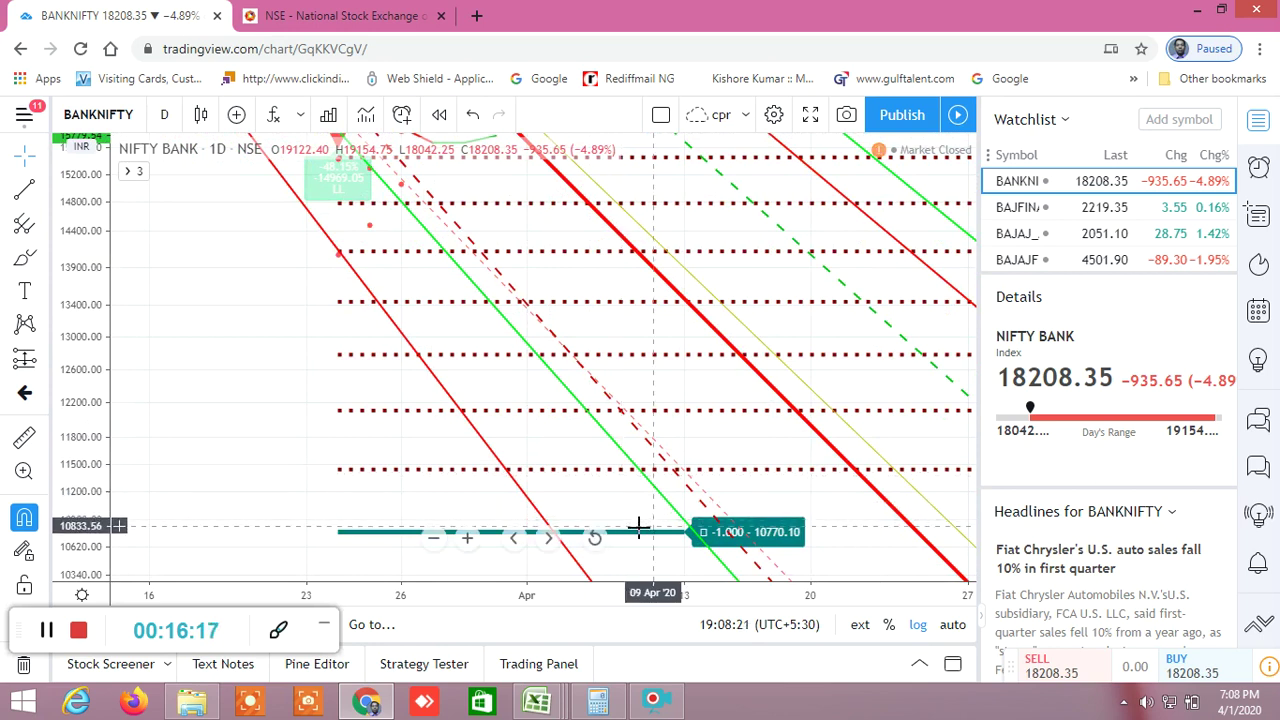
{"action": "scroll", "coordinate": [579, 313], "scroll_direction": "down", "scroll_amount": 5}
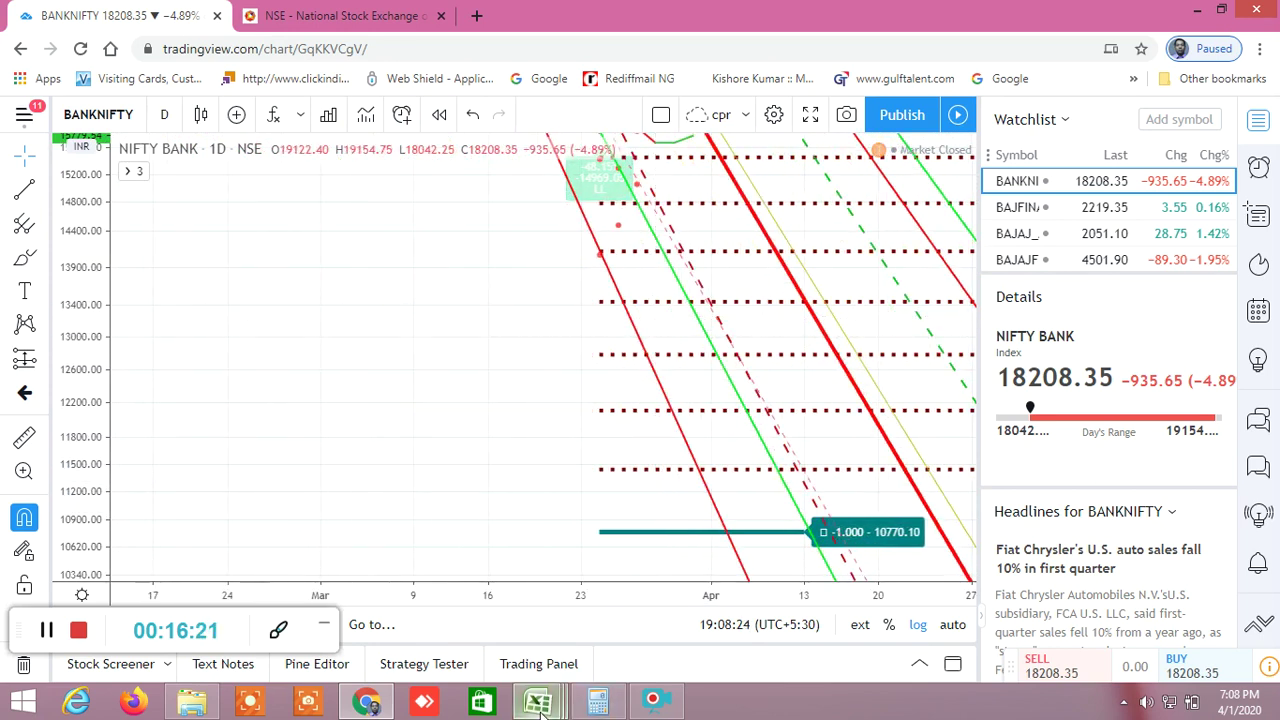
Switch to the GANN 360 ANALYSIS workbook in Excel and study the Up from Low degree levels for the 16116.00 low across all three circles.
{"action": "mouse_move", "coordinate": [540, 702]}
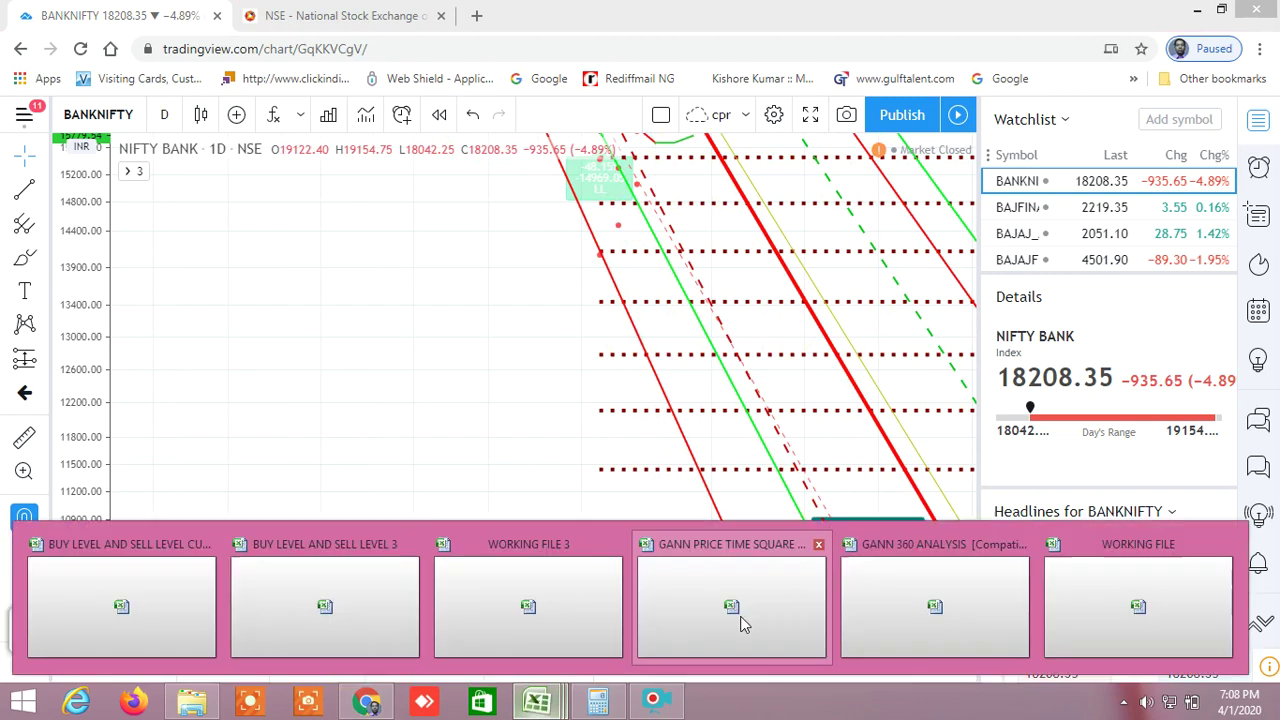
{"action": "left_click", "coordinate": [951, 608]}
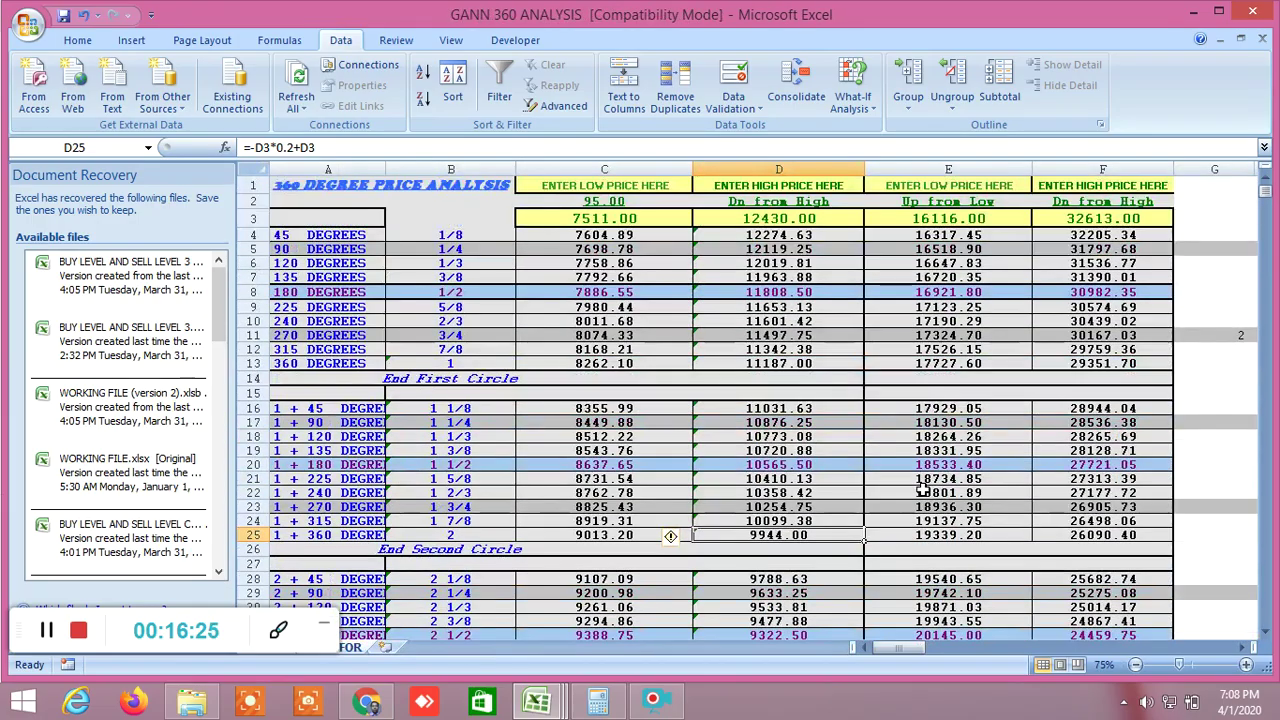
{"action": "scroll", "coordinate": [940, 462], "scroll_direction": "down", "scroll_amount": 2}
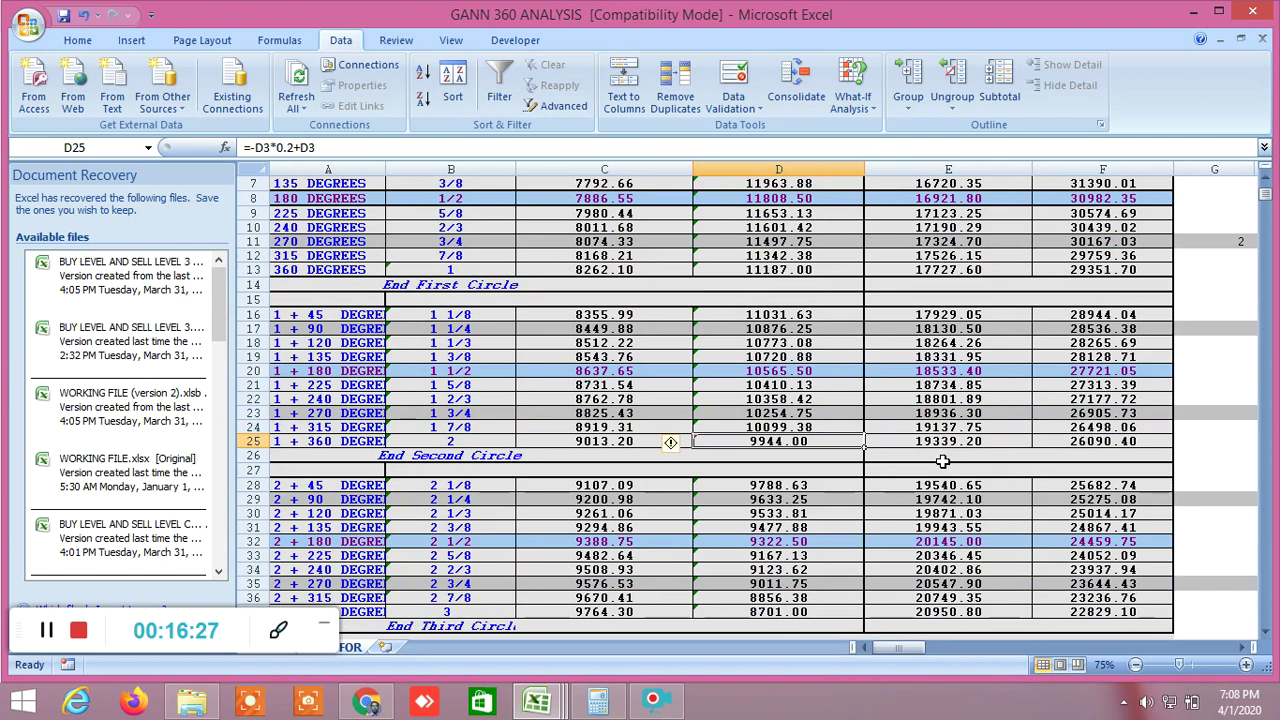
{"action": "scroll", "coordinate": [942, 461], "scroll_direction": "down", "scroll_amount": 1}
{"action": "scroll", "coordinate": [945, 460], "scroll_direction": "up", "scroll_amount": 1}
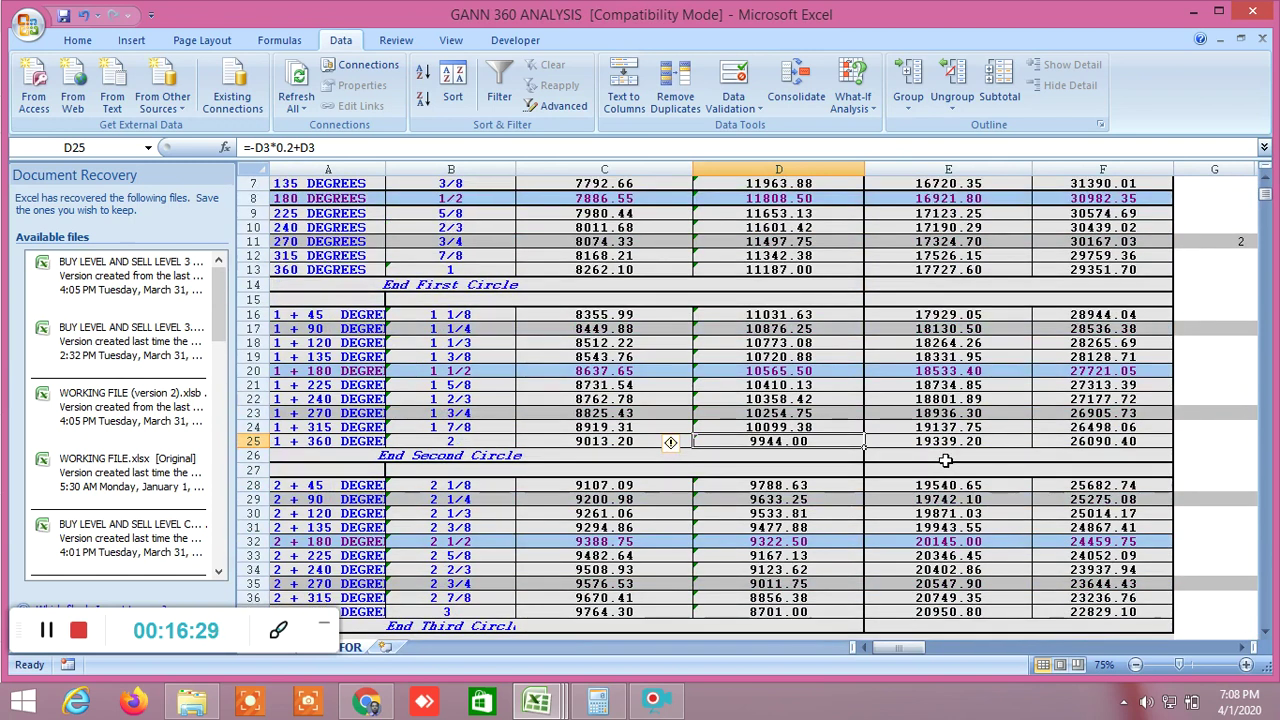
{"action": "scroll", "coordinate": [957, 447], "scroll_direction": "down", "scroll_amount": 1}
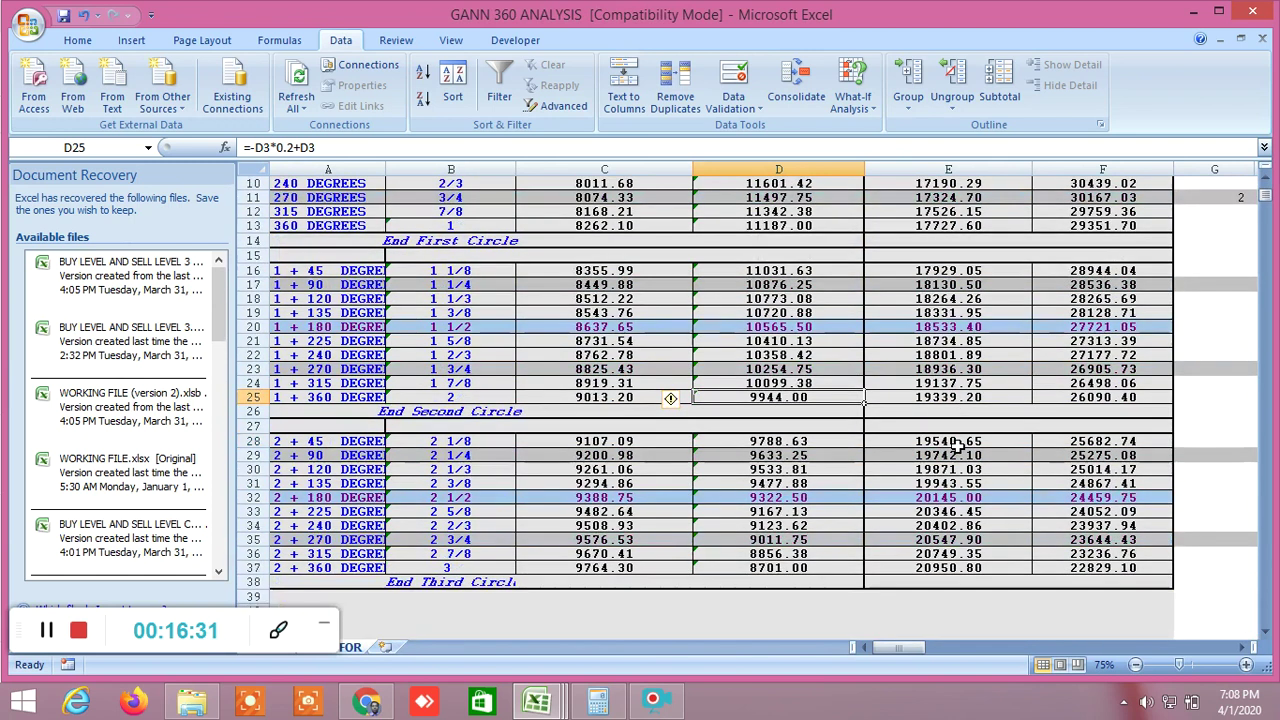
{"action": "scroll", "coordinate": [957, 447], "scroll_direction": "up", "scroll_amount": 1}
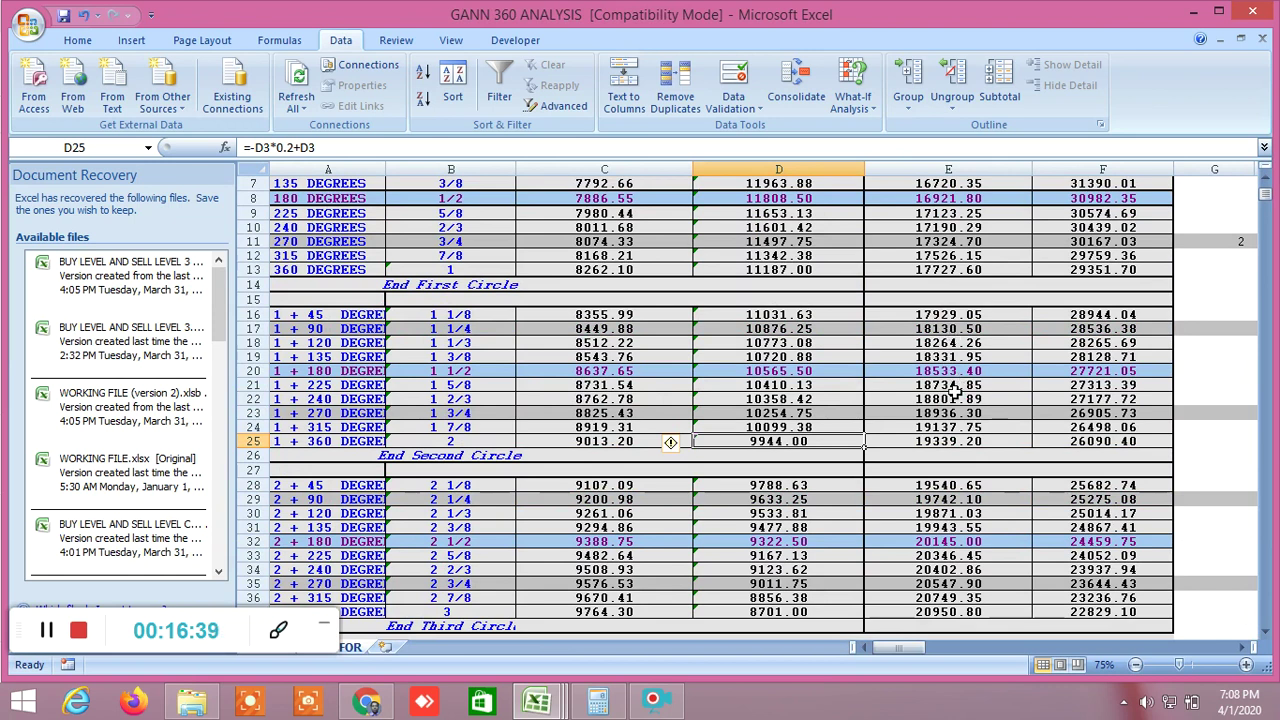
{"action": "scroll", "coordinate": [958, 498], "scroll_direction": "down", "scroll_amount": 1}
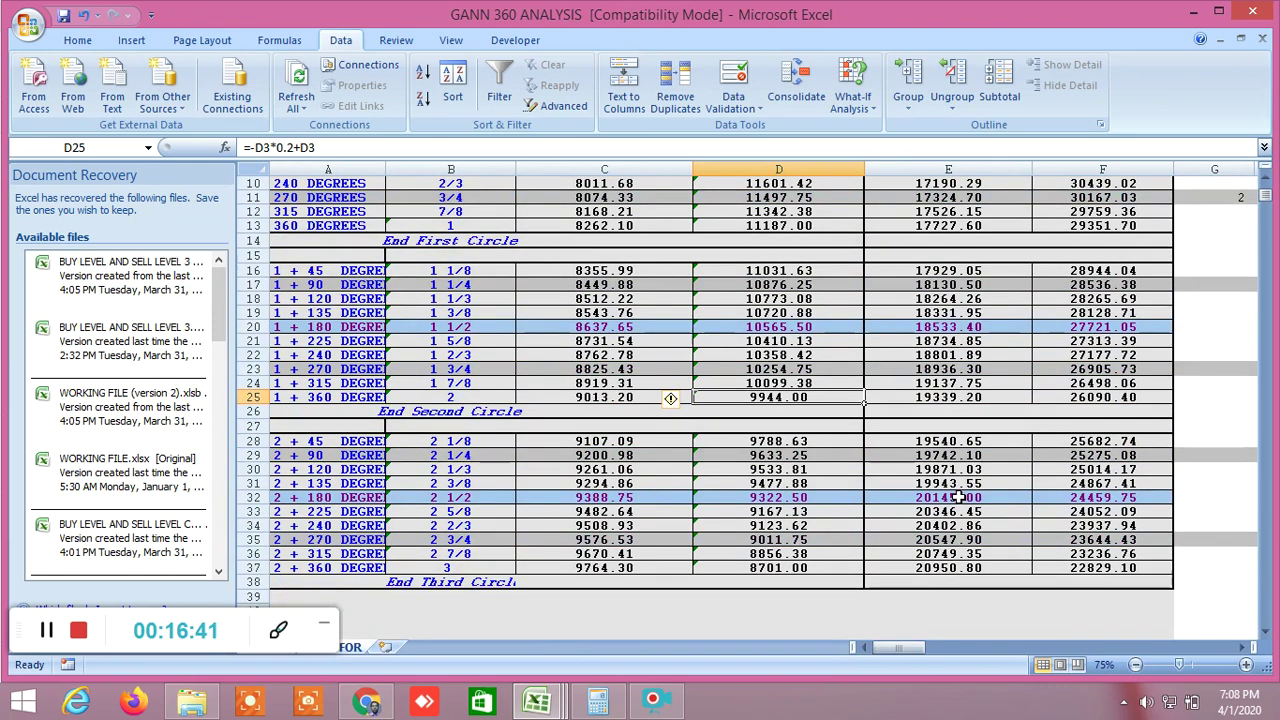
{"action": "scroll", "coordinate": [958, 497], "scroll_direction": "up", "scroll_amount": 1}
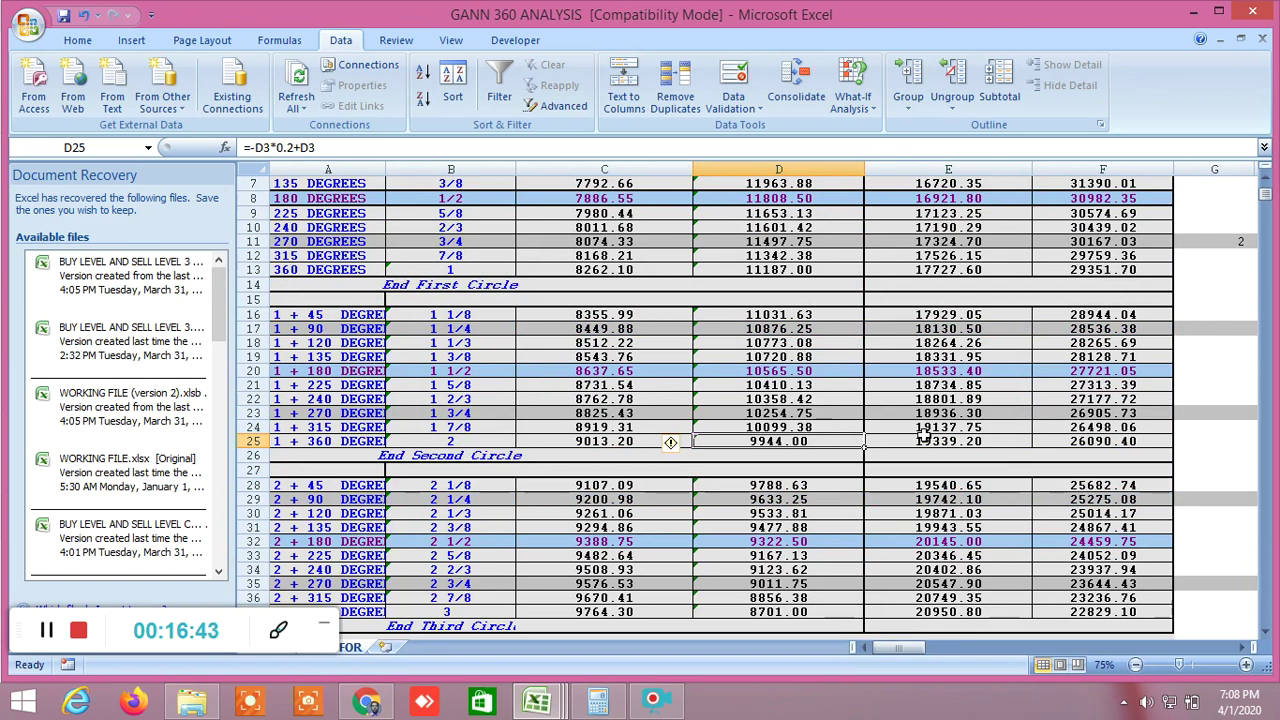
{"action": "scroll", "coordinate": [922, 436], "scroll_direction": "up", "scroll_amount": 2}
{"action": "scroll", "coordinate": [922, 436], "scroll_direction": "down", "scroll_amount": 3}
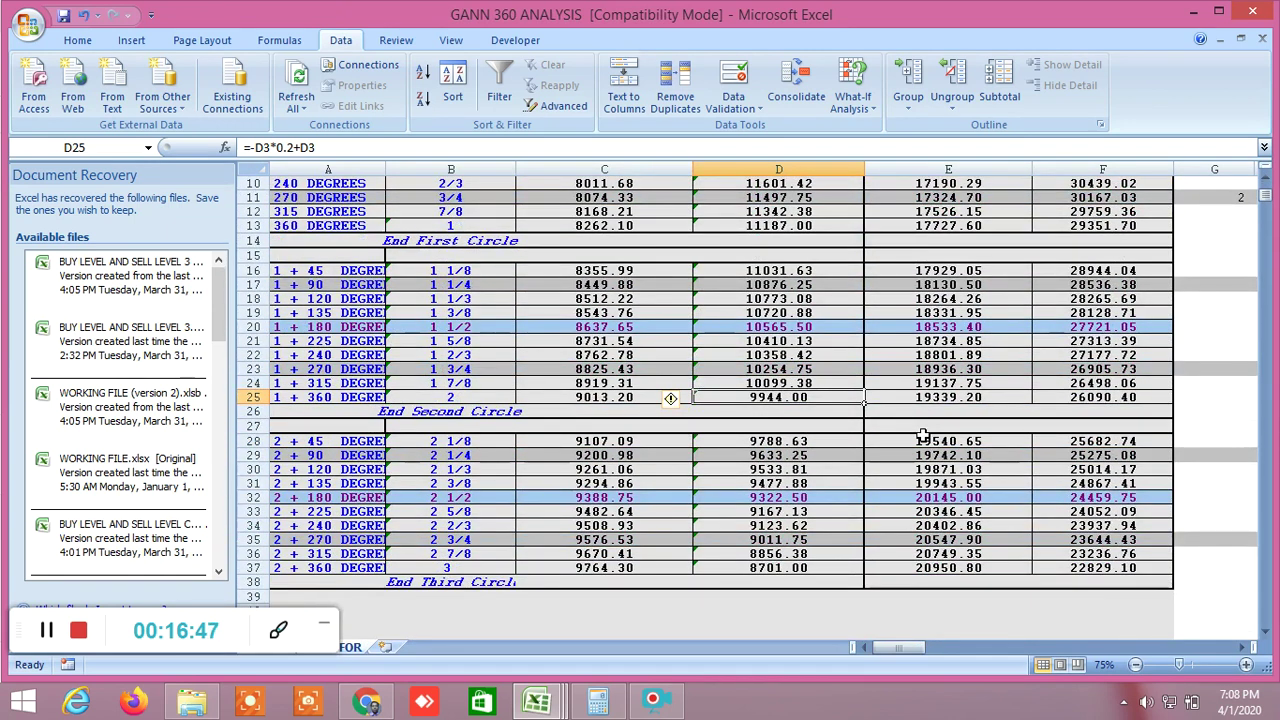
{"action": "scroll", "coordinate": [922, 436], "scroll_direction": "up", "scroll_amount": 1}
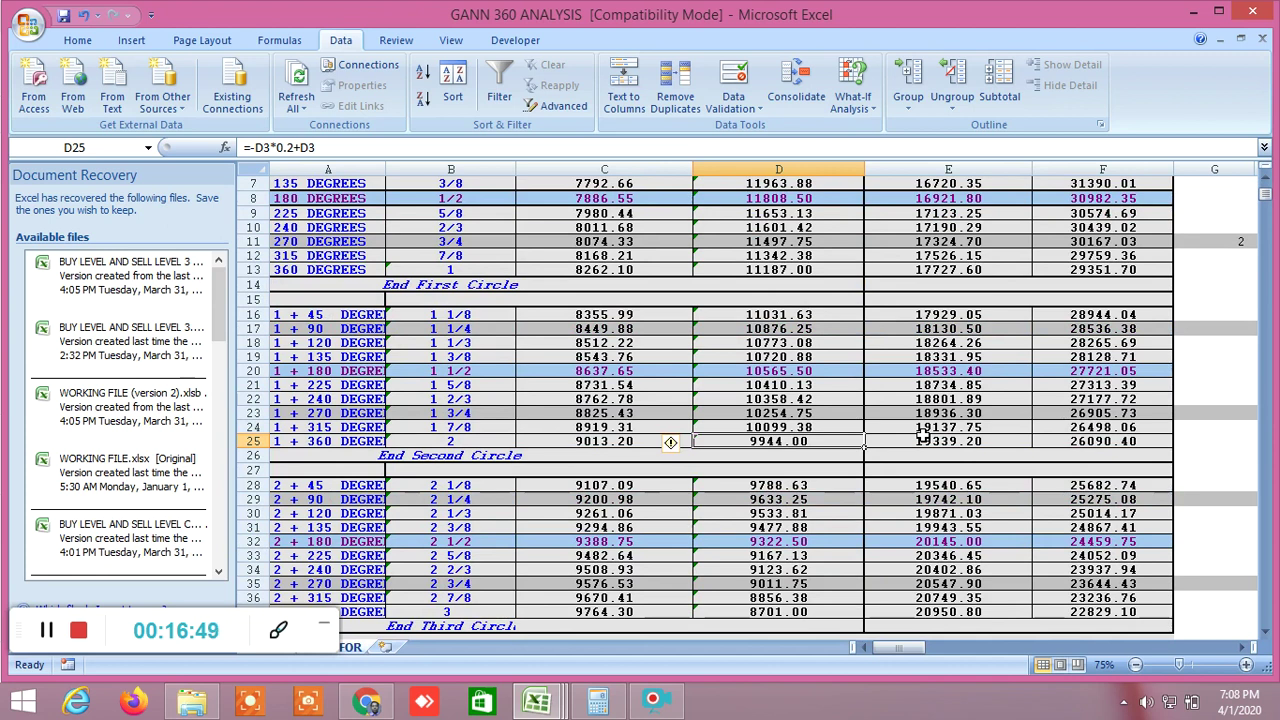
Switch to the BUY LEVEL AND SELL LEVEL CUM SCREENER workbook and locate the BANKNIFTY and NIFTY rows within the 360 degree price analysis columns.
{"action": "left_click", "coordinate": [537, 700]}
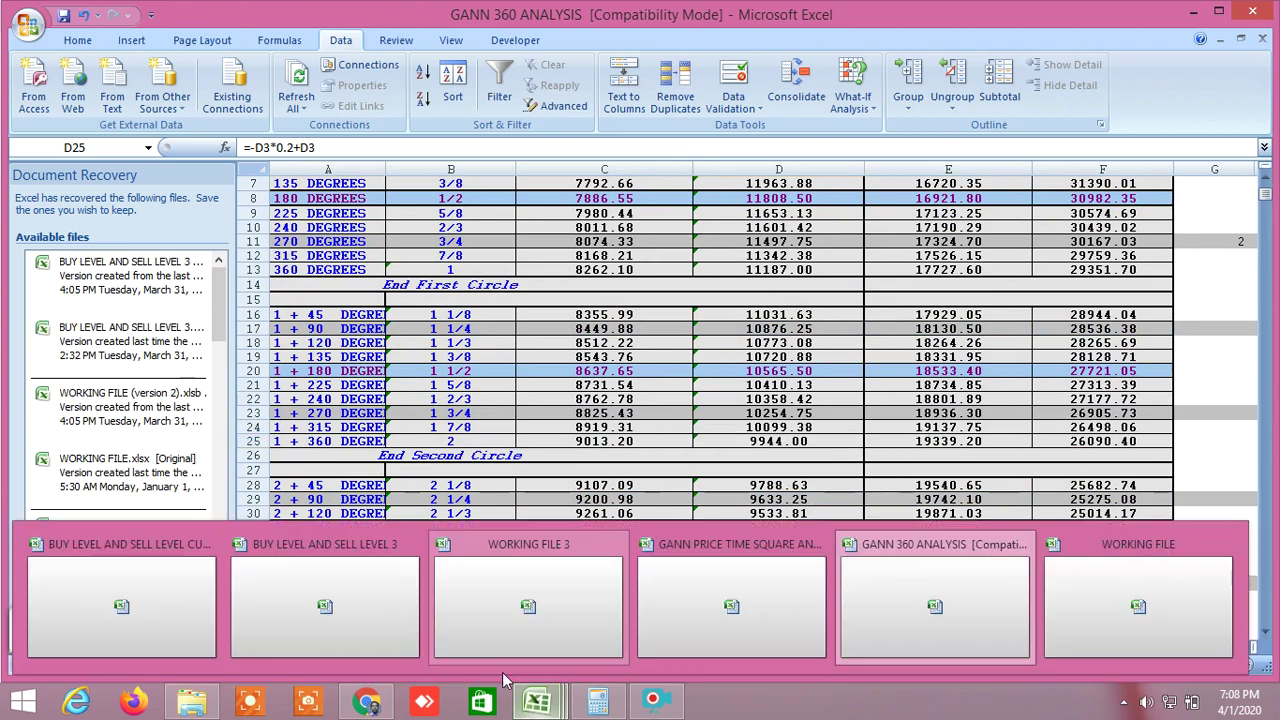
{"action": "left_click", "coordinate": [128, 597]}
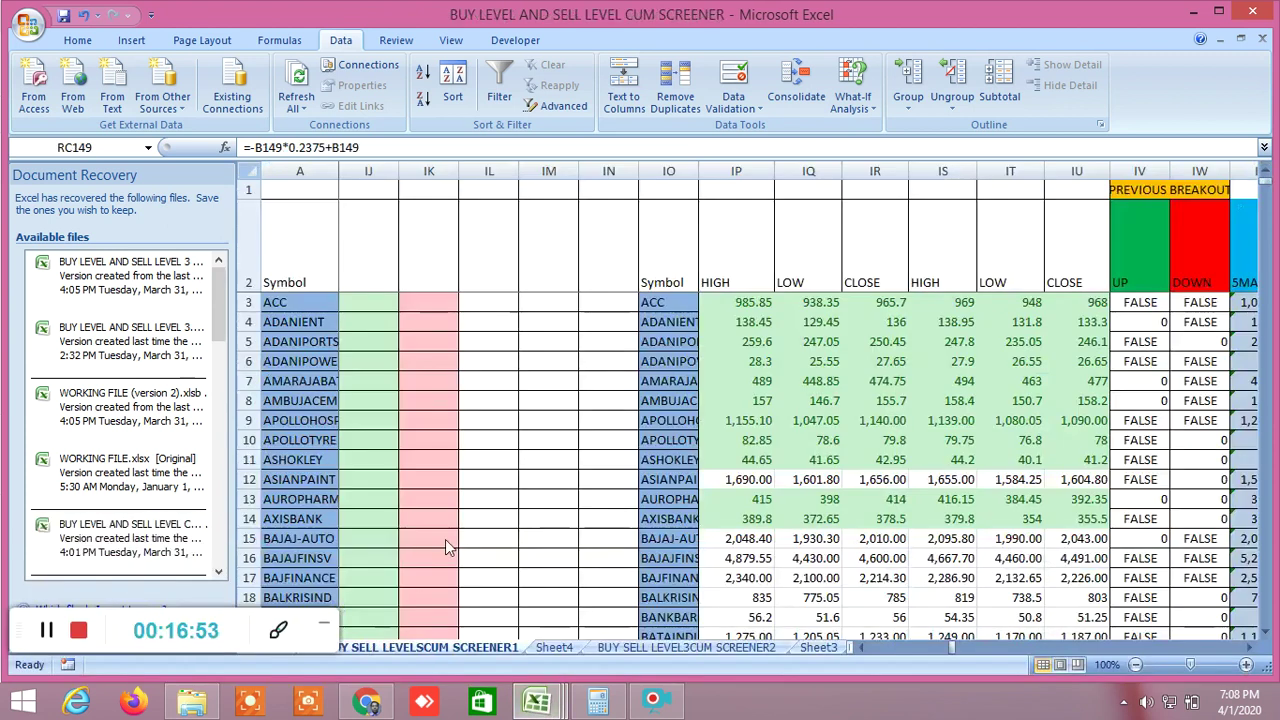
{"action": "left_click", "coordinate": [899, 537]}
{"action": "left_click_drag", "start_coordinate": [953, 645], "coordinate": [1020, 660]}
{"action": "scroll", "coordinate": [570, 490], "scroll_direction": "down", "scroll_amount": 8}
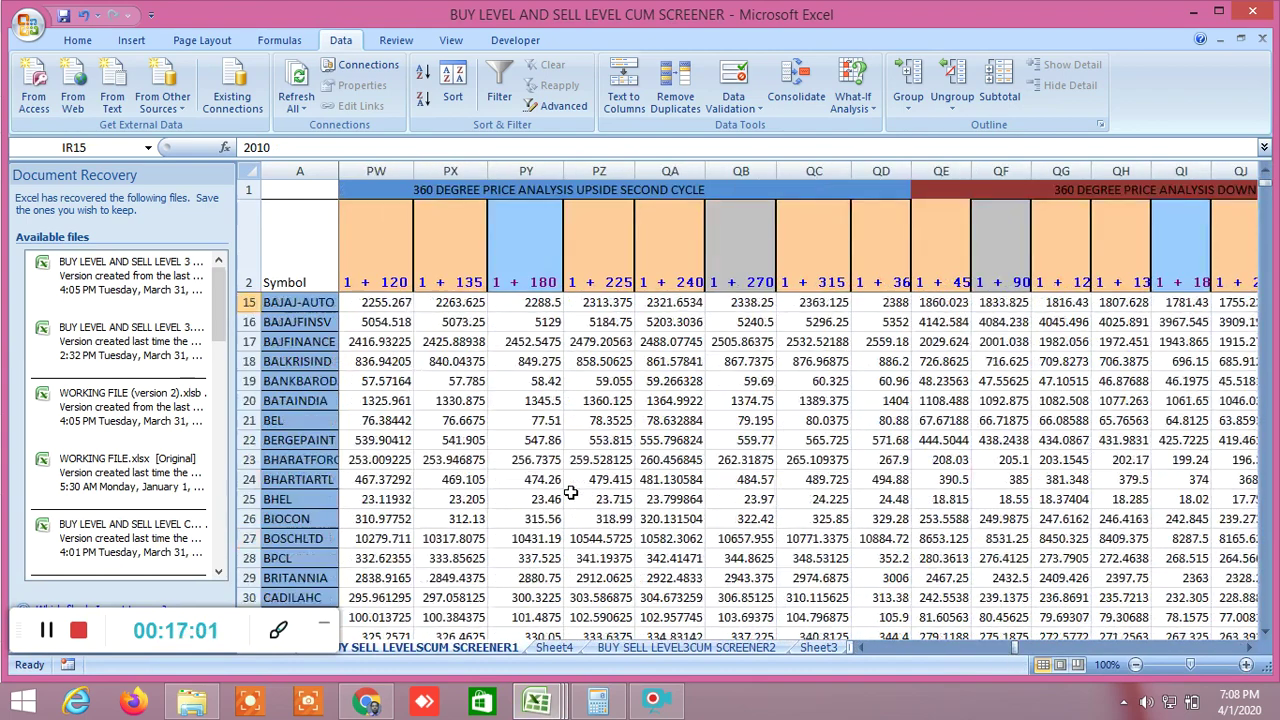
{"action": "scroll", "coordinate": [570, 490], "scroll_direction": "down", "scroll_amount": 15}
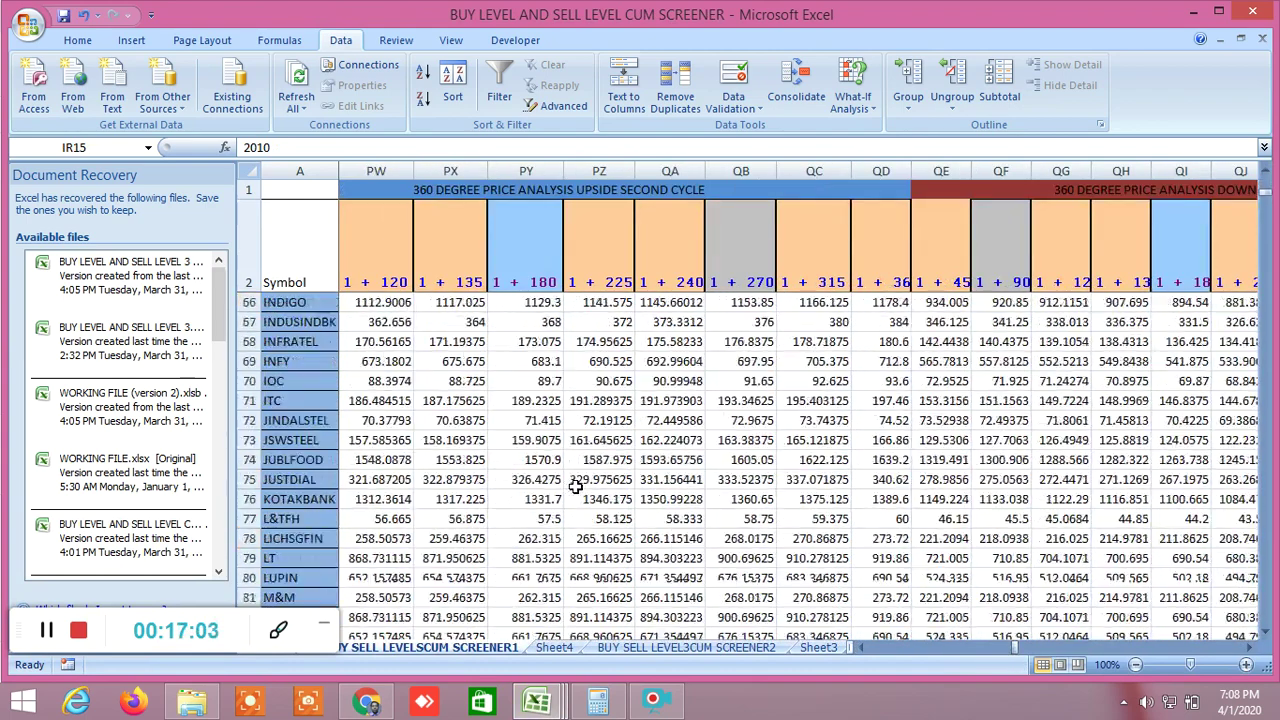
{"action": "scroll", "coordinate": [576, 487], "scroll_direction": "down", "scroll_amount": 20}
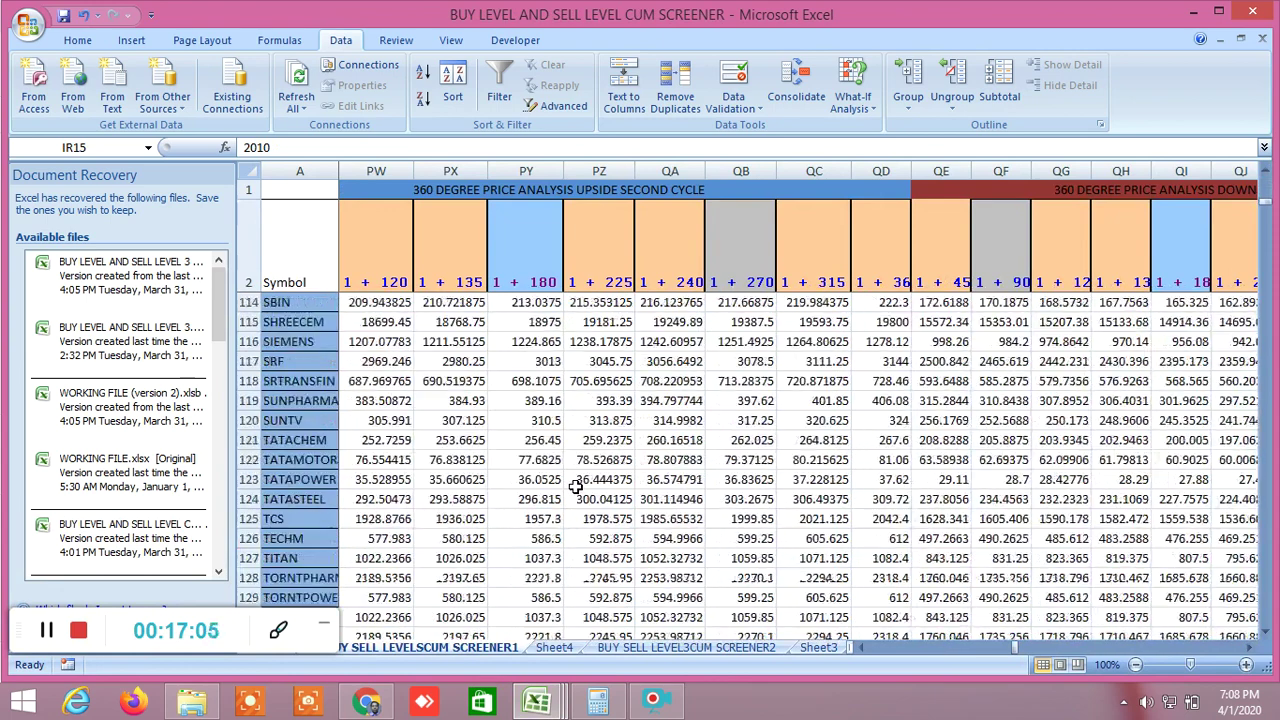
{"action": "scroll", "coordinate": [576, 487], "scroll_direction": "down", "scroll_amount": 2}
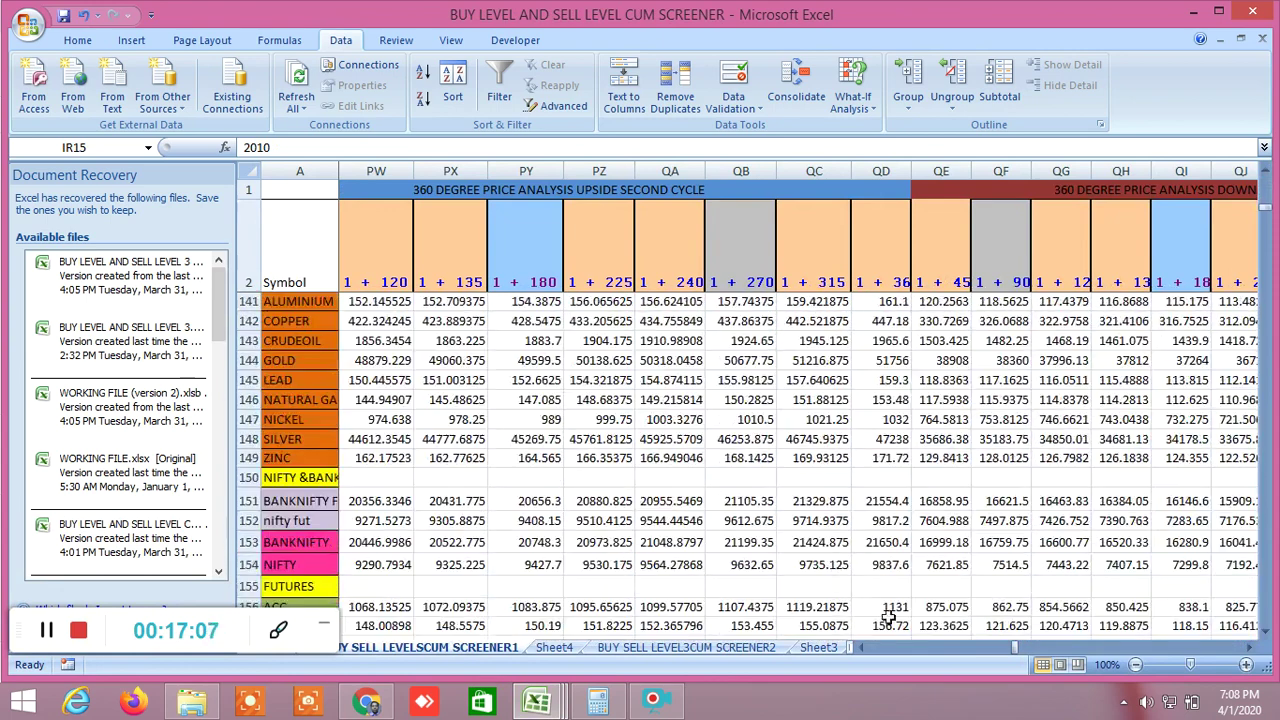
Review the BANKNIFTY and NIFTY upside and downside levels in the first cycle of the 360 degree price analysis.
{"action": "left_click_drag", "start_coordinate": [865, 648], "coordinate": [865, 648]}
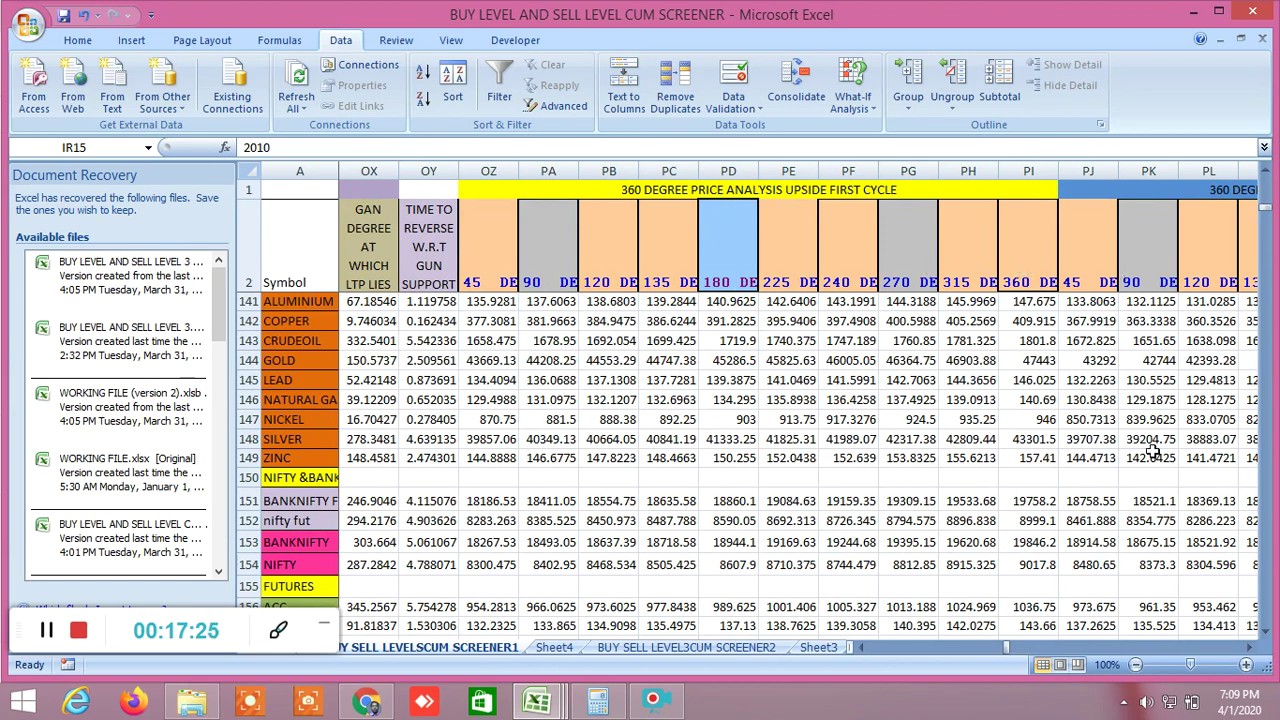
{"action": "left_click", "coordinate": [1250, 648]}
{"action": "left_click", "coordinate": [1250, 652]}
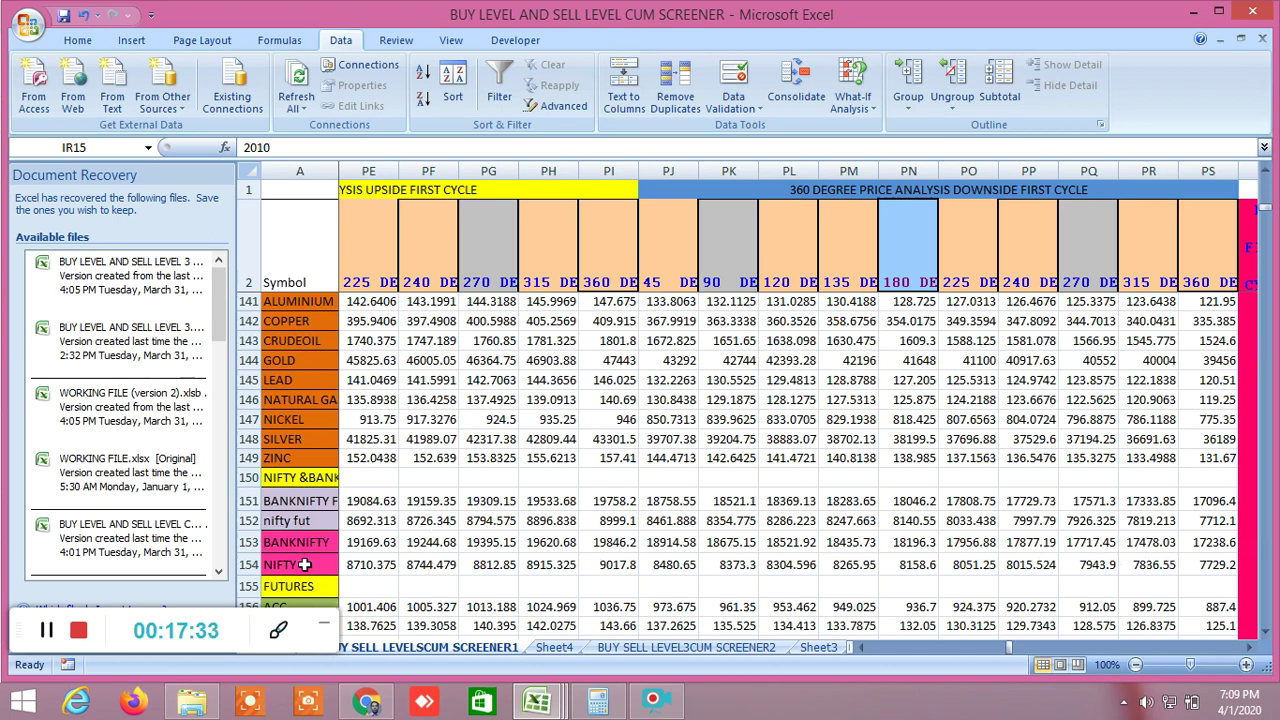
Examine the second-cycle upside and downside 360 degree levels for BANKNIFTY and NIFTY.
{"action": "left_click", "coordinate": [1251, 651]}
{"action": "left_click", "coordinate": [1251, 651]}
{"action": "left_click", "coordinate": [1251, 651]}
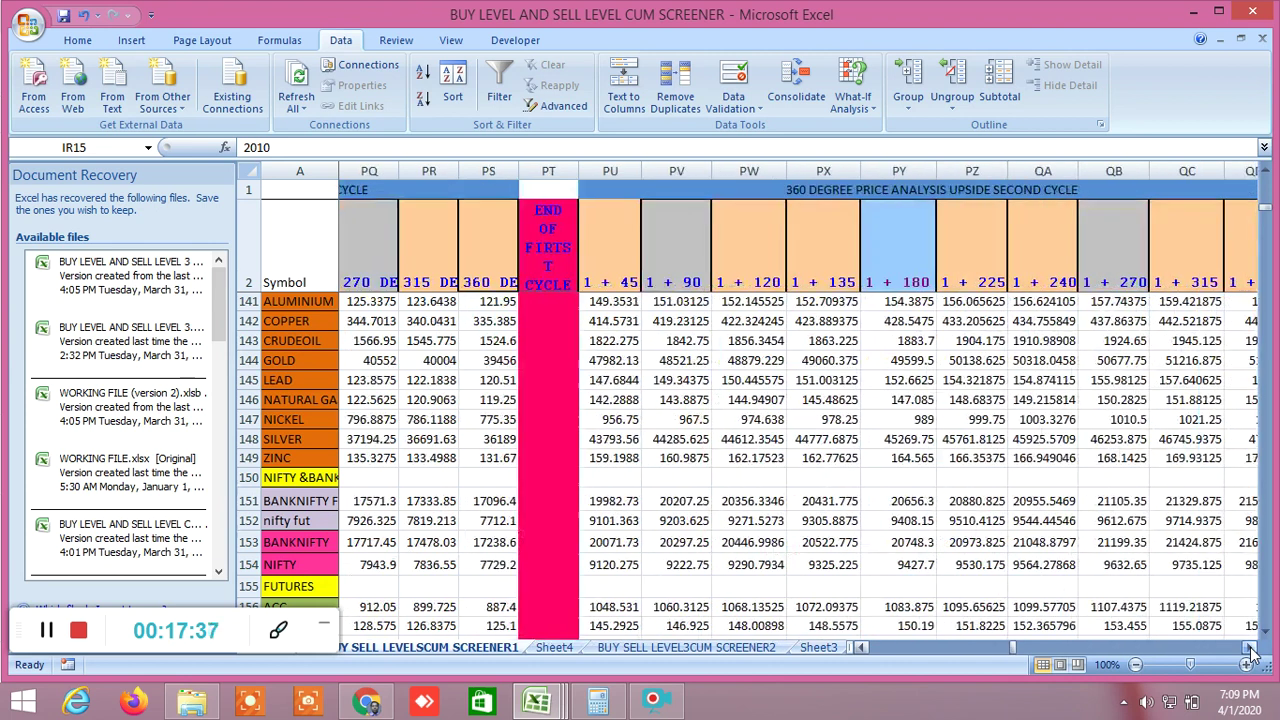
{"action": "left_click", "coordinate": [1251, 651]}
{"action": "left_click", "coordinate": [1251, 651]}
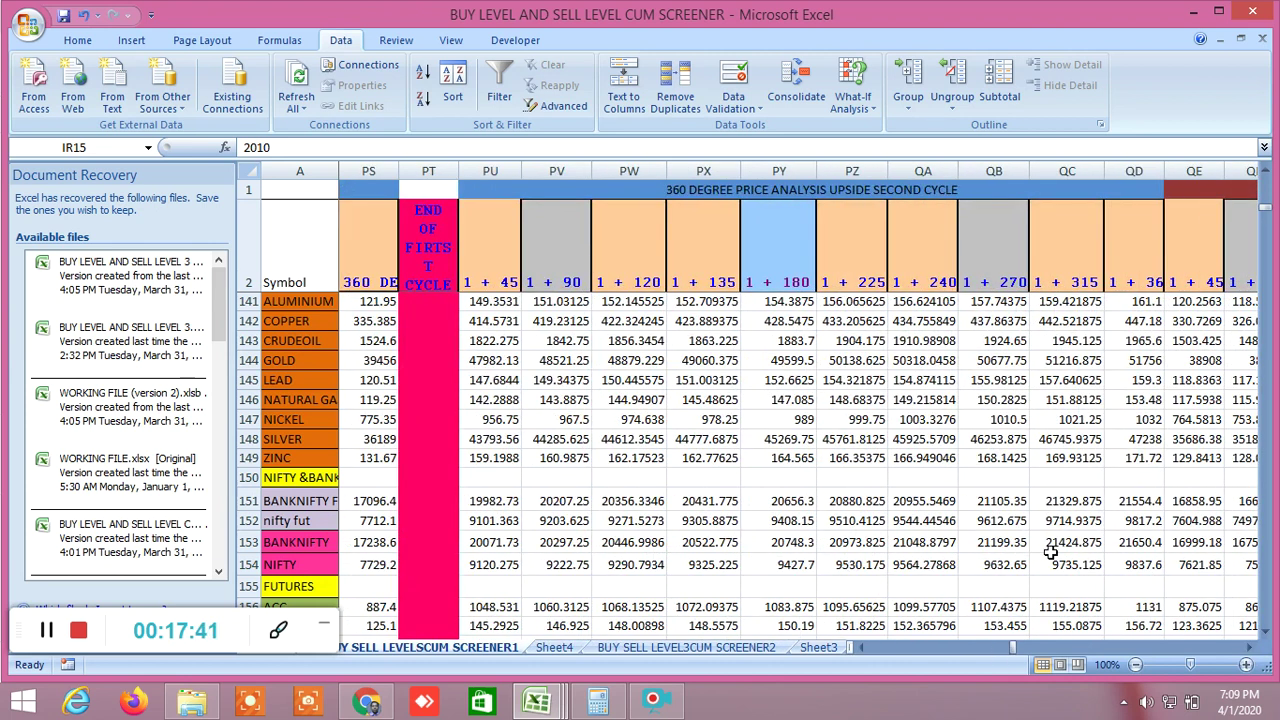
{"action": "left_click", "coordinate": [1250, 648]}
{"action": "left_click", "coordinate": [1250, 648]}
{"action": "left_click", "coordinate": [1250, 648]}
{"action": "left_click", "coordinate": [1250, 648]}
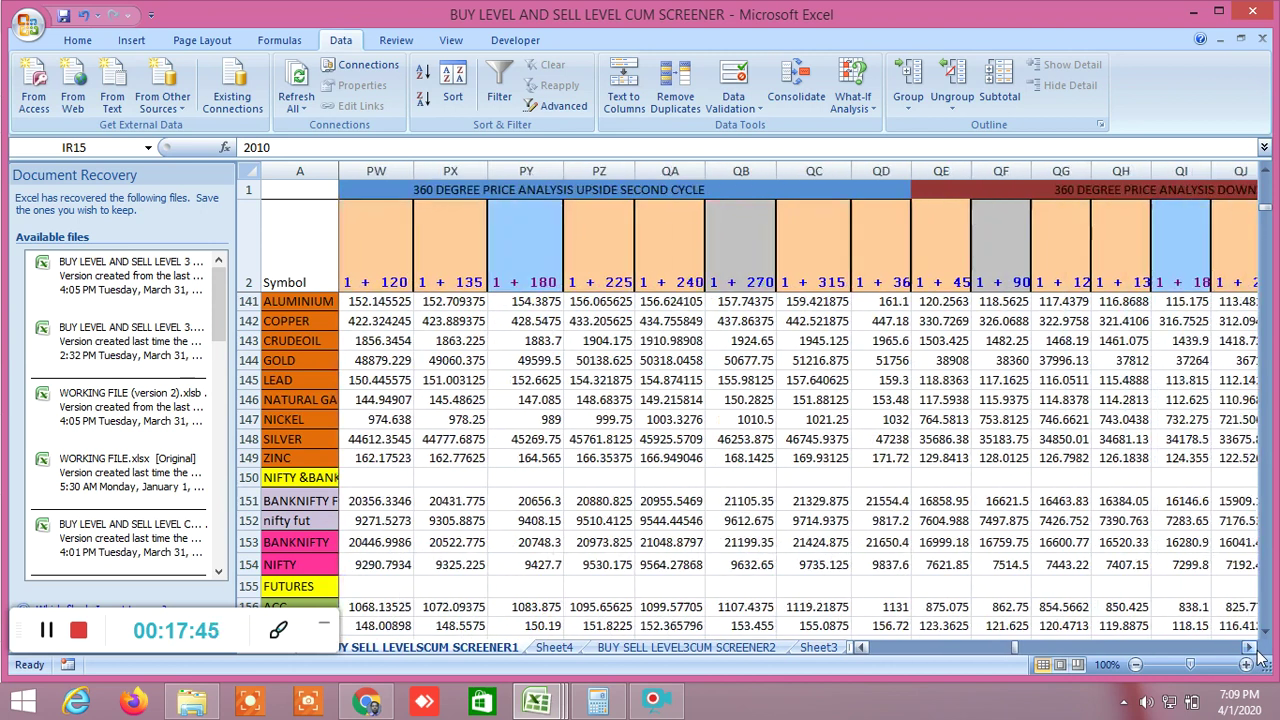
{"action": "left_click", "coordinate": [1250, 648]}
{"action": "left_click", "coordinate": [1250, 648]}
{"action": "left_click", "coordinate": [1250, 648]}
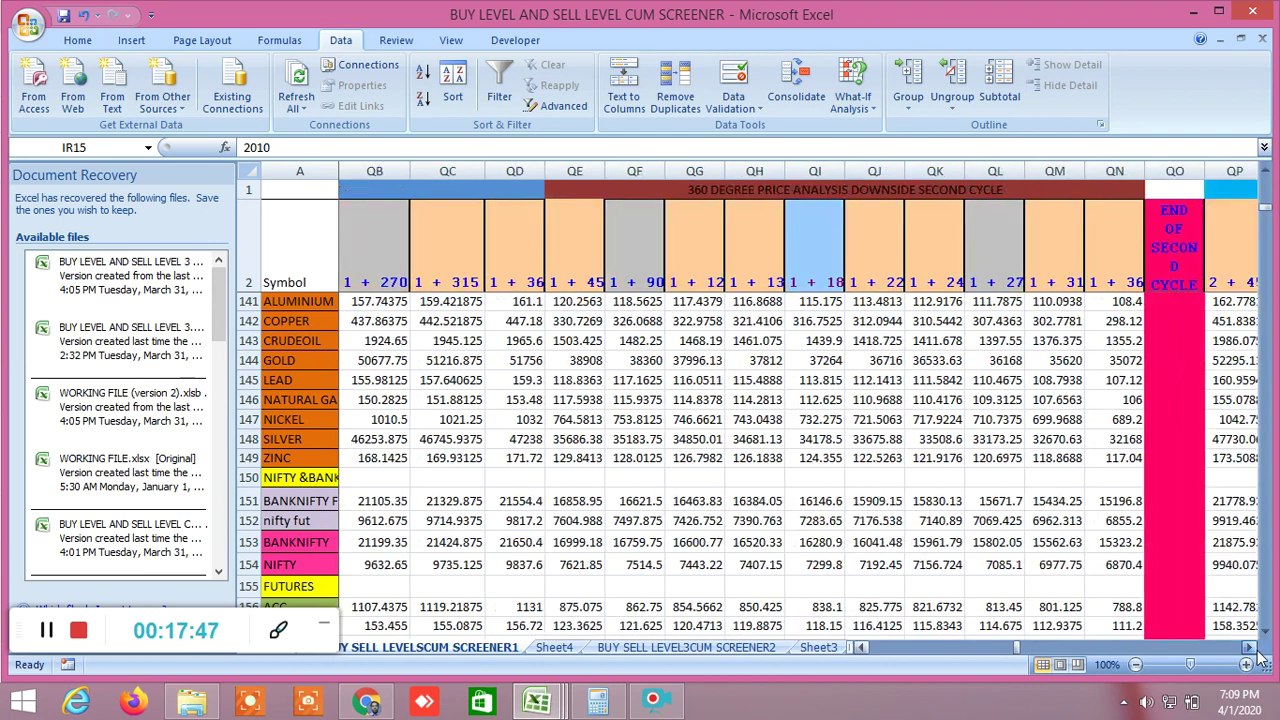
Examine the third-cycle upside and downside 360 degree levels for BANKNIFTY and NIFTY up to the end-of-third-cycle column.
{"action": "left_click", "coordinate": [1250, 648]}
{"action": "left_click", "coordinate": [1250, 648]}
{"action": "left_click", "coordinate": [1250, 648]}
{"action": "left_click", "coordinate": [1250, 648]}
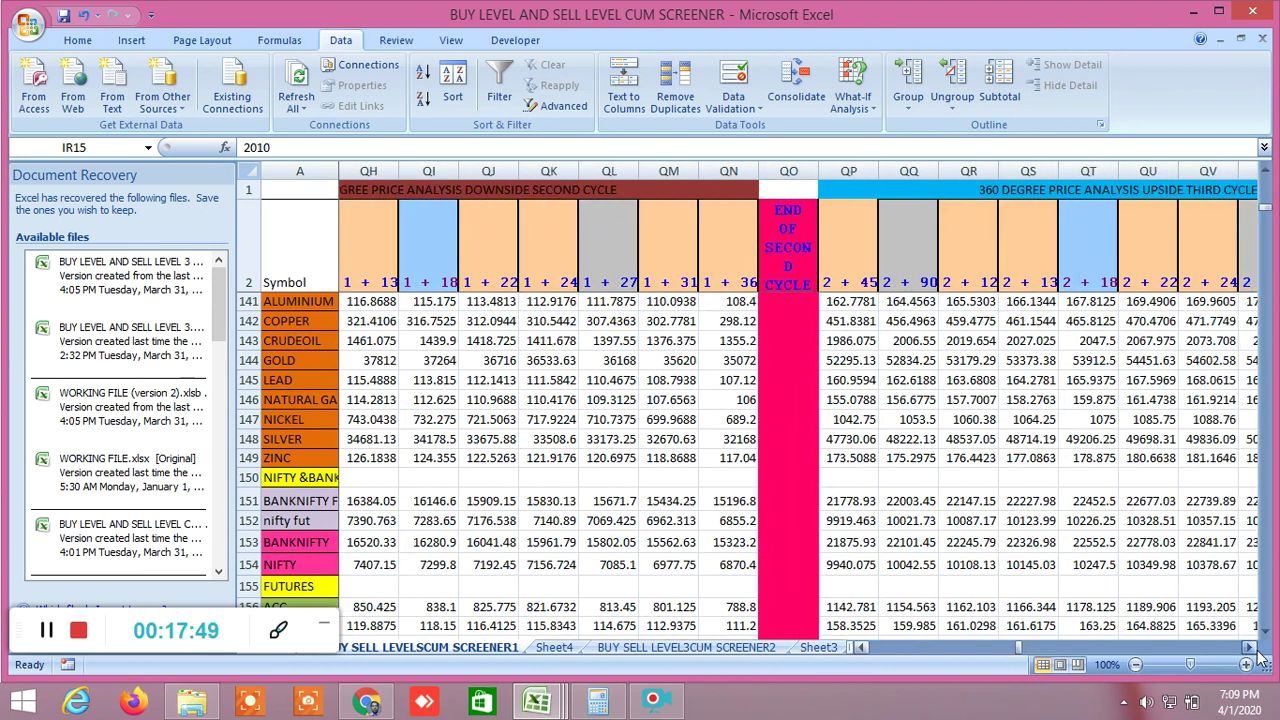
{"action": "left_click", "coordinate": [1250, 648]}
{"action": "left_click", "coordinate": [1251, 648]}
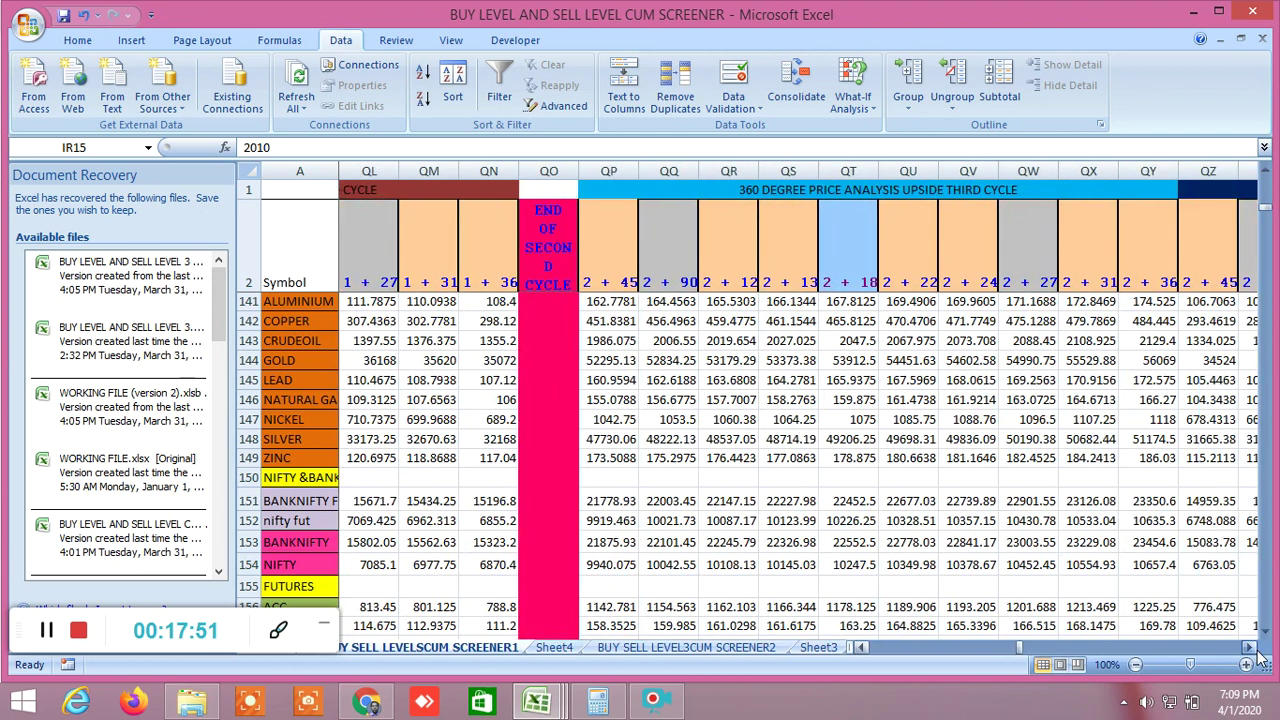
{"action": "left_click", "coordinate": [1251, 648]}
{"action": "left_click", "coordinate": [1251, 648]}
{"action": "left_click", "coordinate": [1251, 648]}
{"action": "left_click", "coordinate": [1251, 648]}
{"action": "left_click", "coordinate": [1251, 648]}
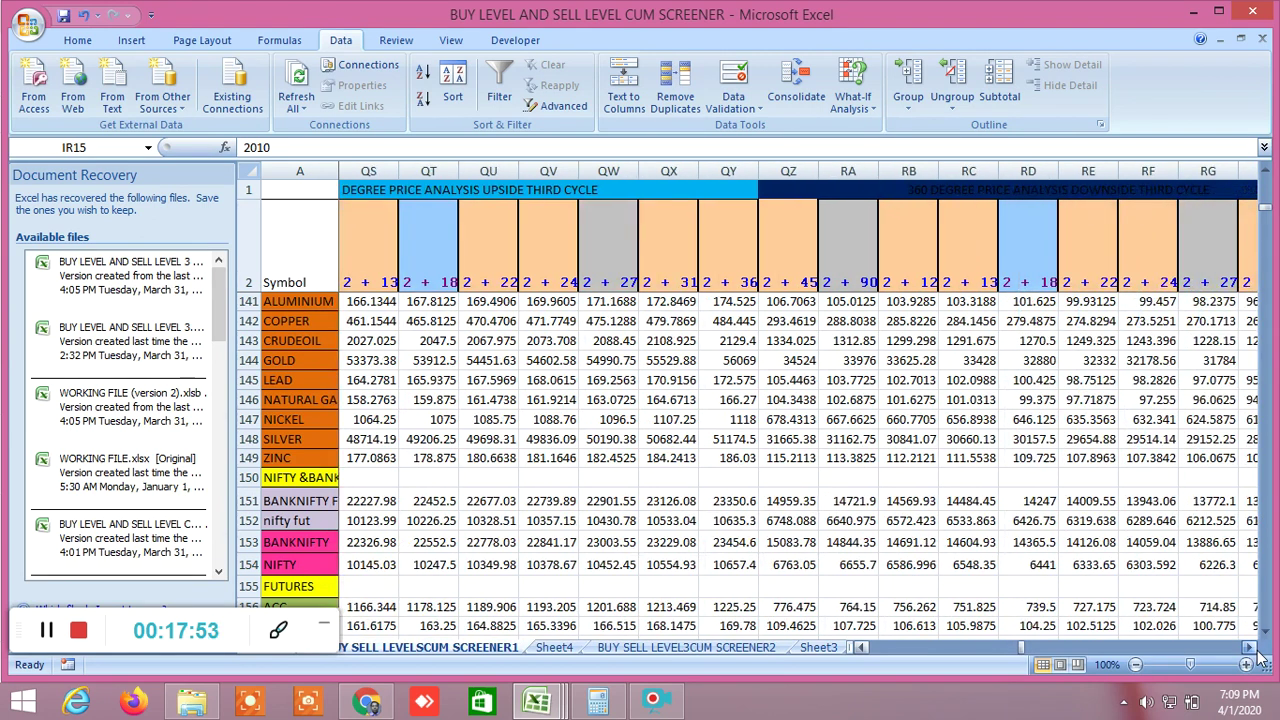
{"action": "left_click", "coordinate": [1251, 648]}
{"action": "left_click", "coordinate": [1251, 648]}
{"action": "left_click", "coordinate": [1251, 648]}
{"action": "left_click", "coordinate": [1251, 648]}
{"action": "left_click", "coordinate": [1251, 648]}
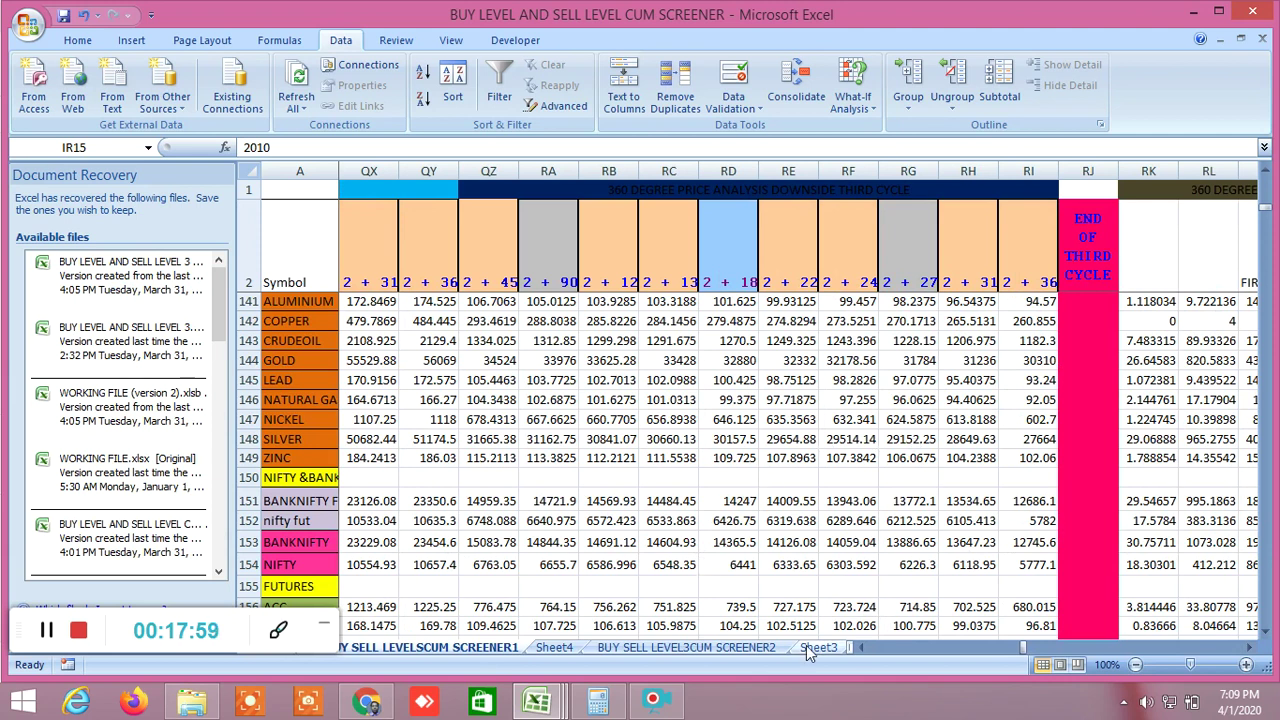
Open the INSIDE THE BAR WITH NR7 sheet and view the BANKNIFTY and NIFTY price rows.
{"action": "left_click", "coordinate": [834, 646]}
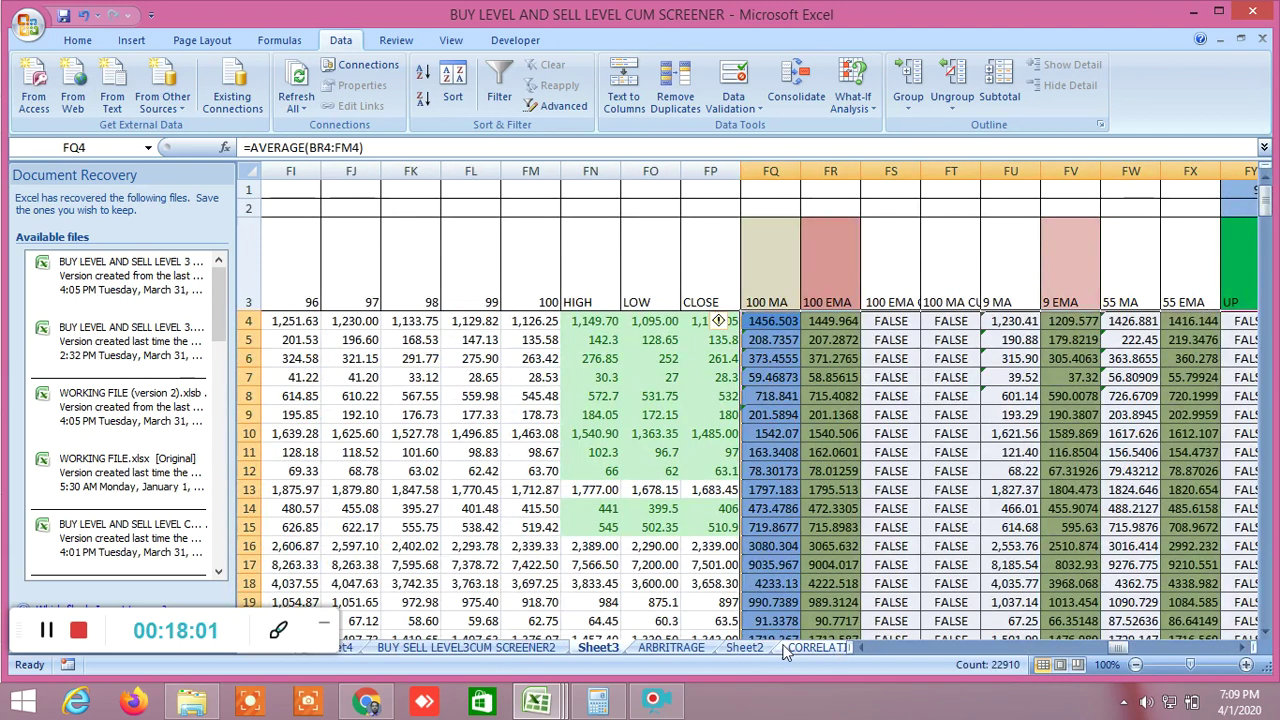
{"action": "left_click", "coordinate": [803, 646]}
{"action": "left_click", "coordinate": [803, 646]}
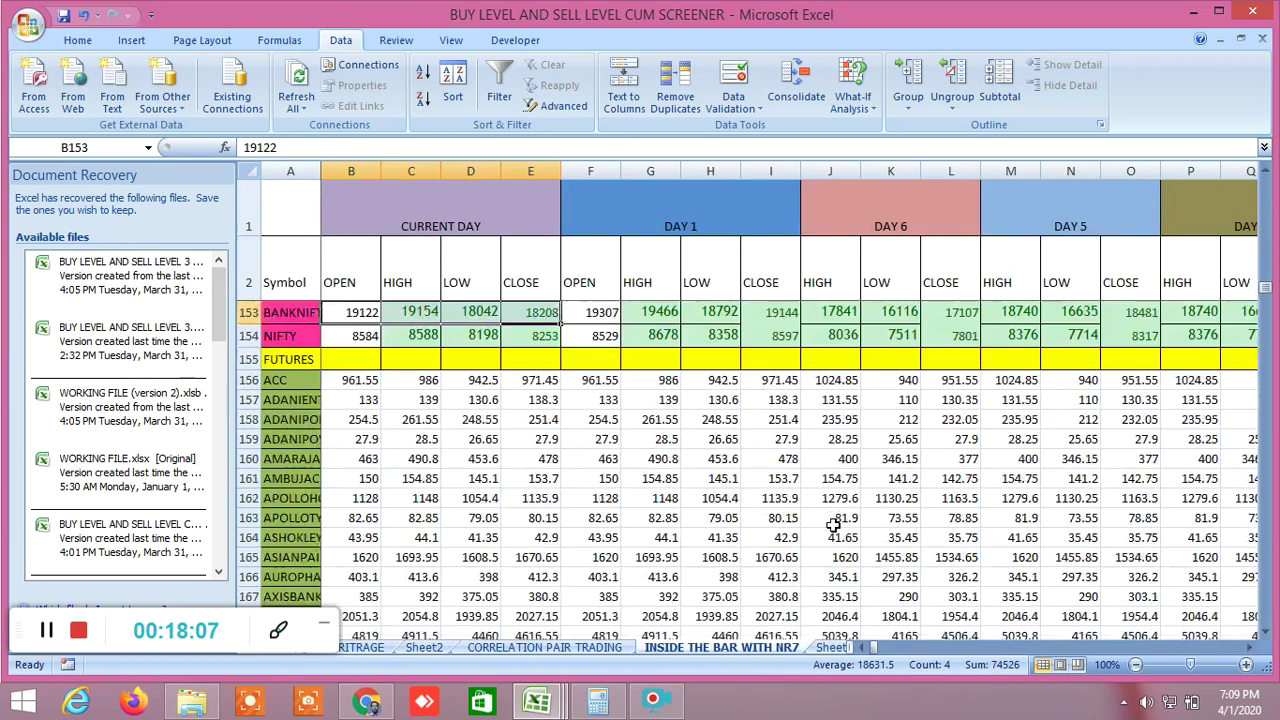
{"action": "scroll", "coordinate": [833, 525], "scroll_direction": "up", "scroll_amount": 3}
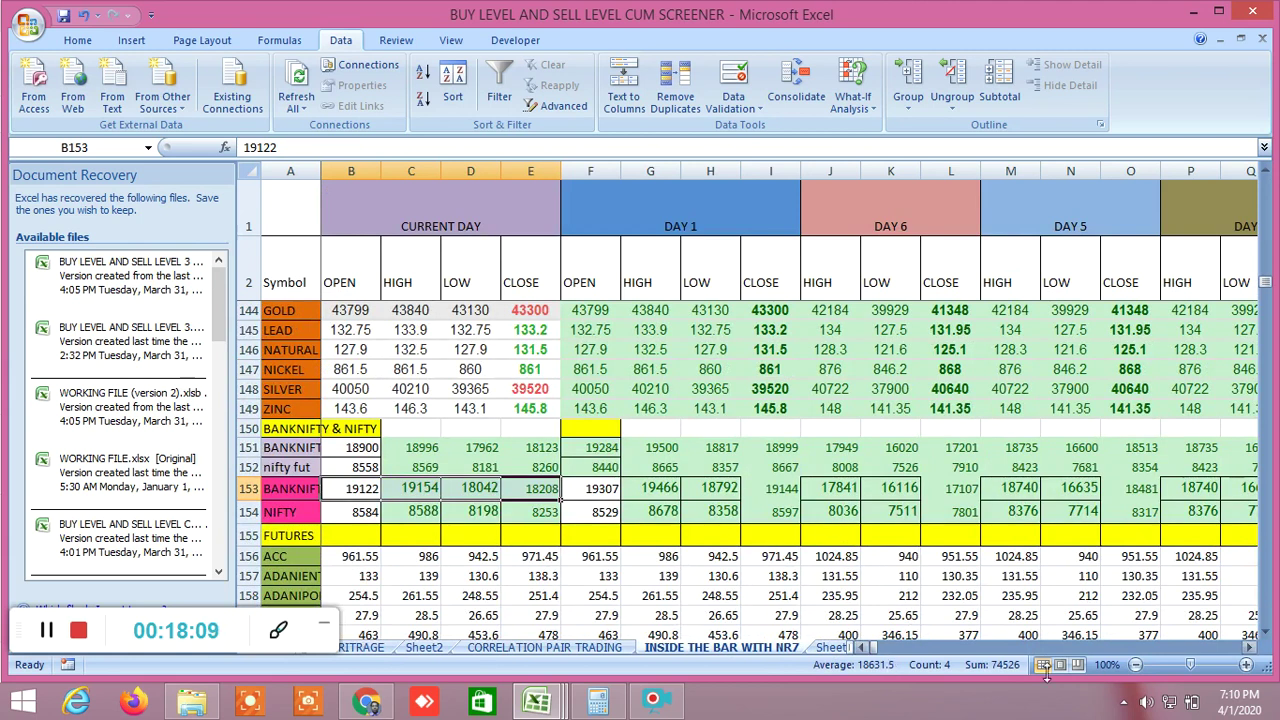
Look across the BANKNIFTY and NIFTY rows through the Fibonacci levels, the buy entry and resistance levels, and the Elliot wave time columns.
{"action": "left_click", "coordinate": [1247, 650]}
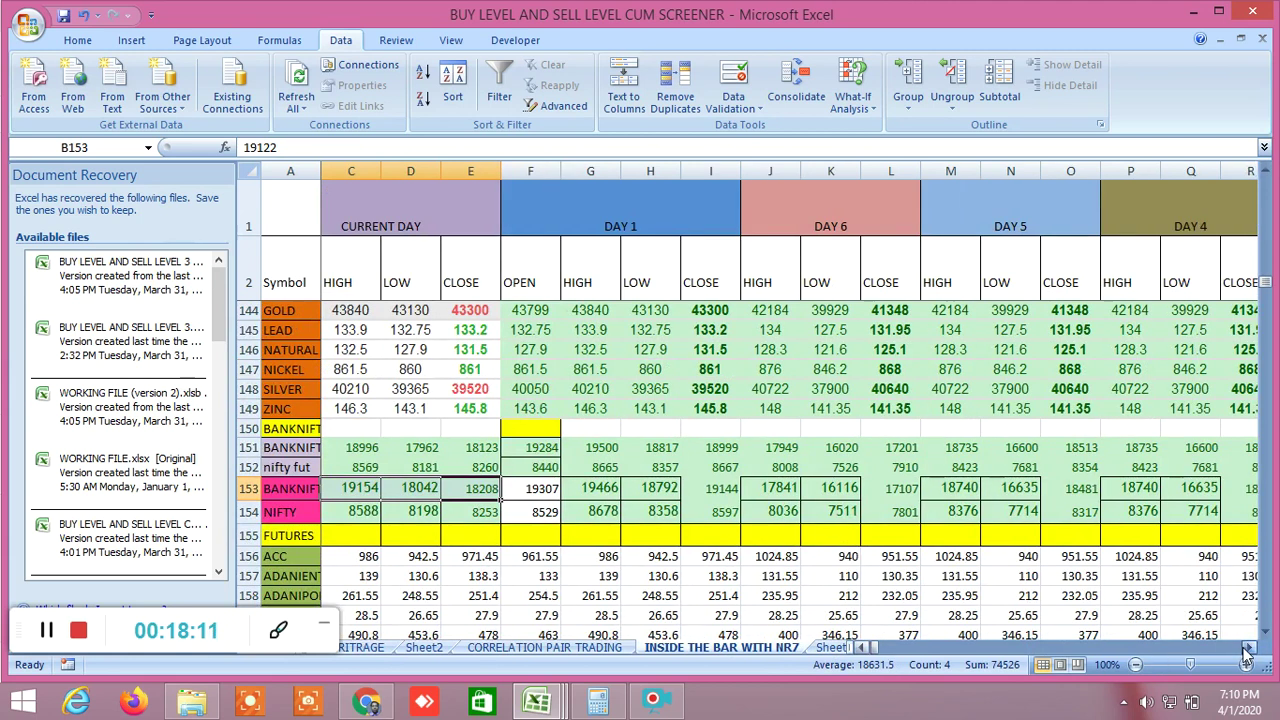
{"action": "left_click_drag", "start_coordinate": [881, 645], "coordinate": [1124, 655]}
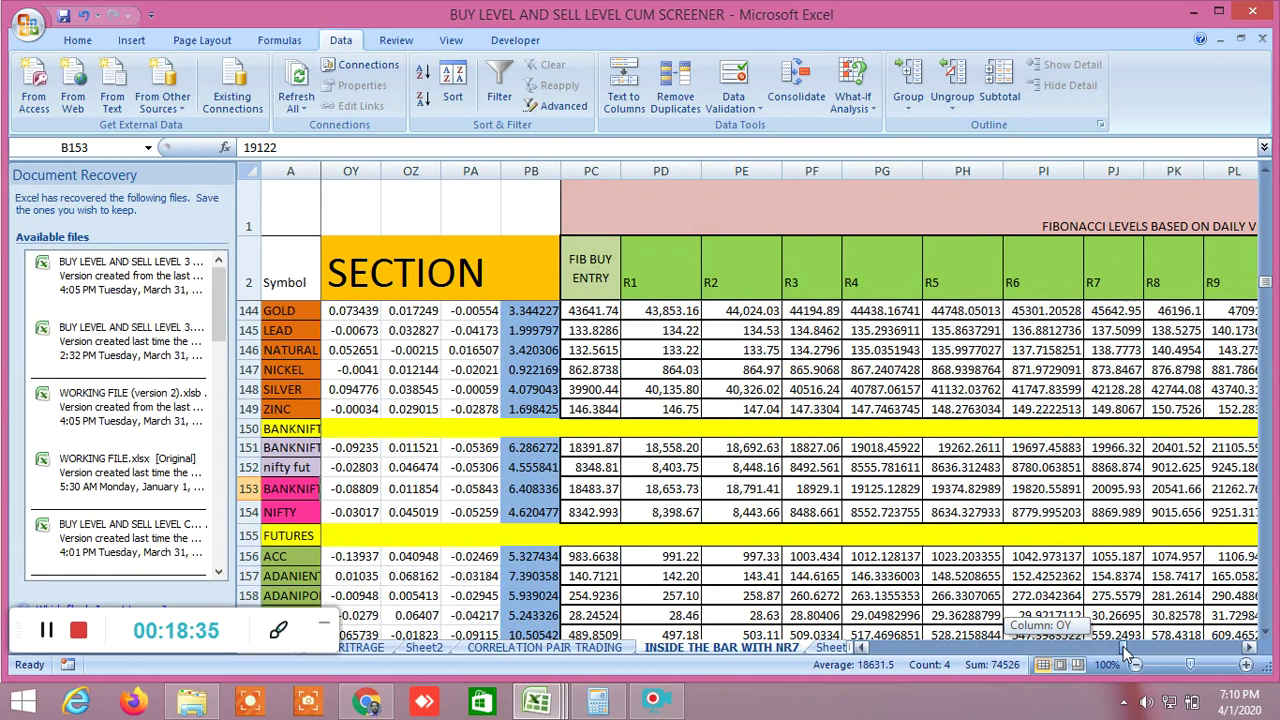
{"action": "left_click_drag", "start_coordinate": [1124, 652], "coordinate": [1143, 652]}
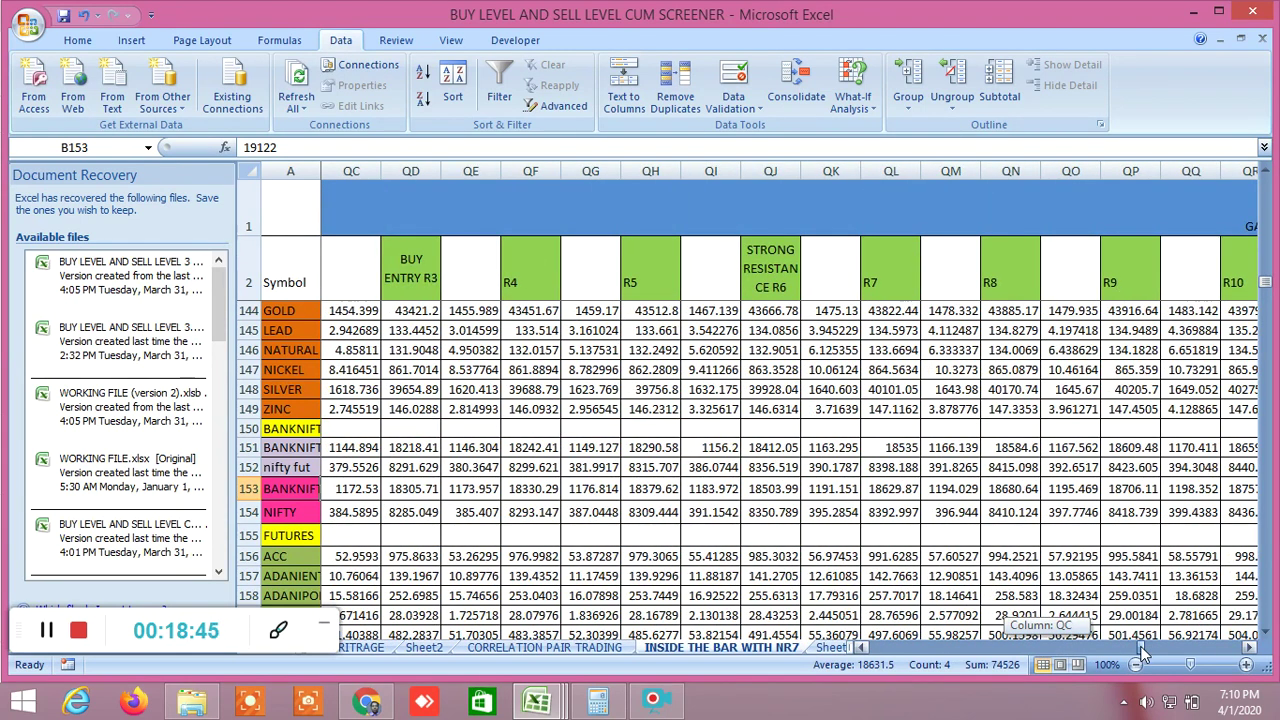
{"action": "left_click_drag", "start_coordinate": [1143, 652], "coordinate": [1233, 662]}
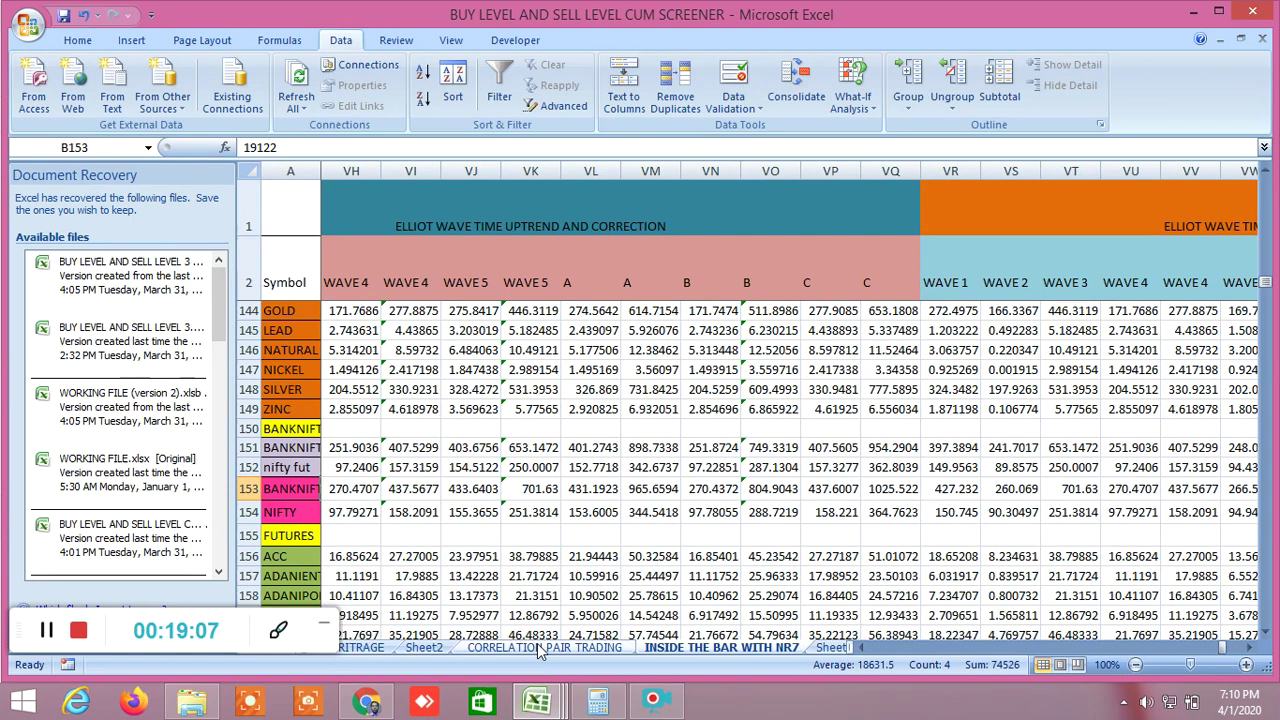
Switch to the GANN PRICE TIME SQUARE ANALYSIS workbook in Excel and open its BANKNIFTY sheet.
{"action": "left_click", "coordinate": [366, 702]}
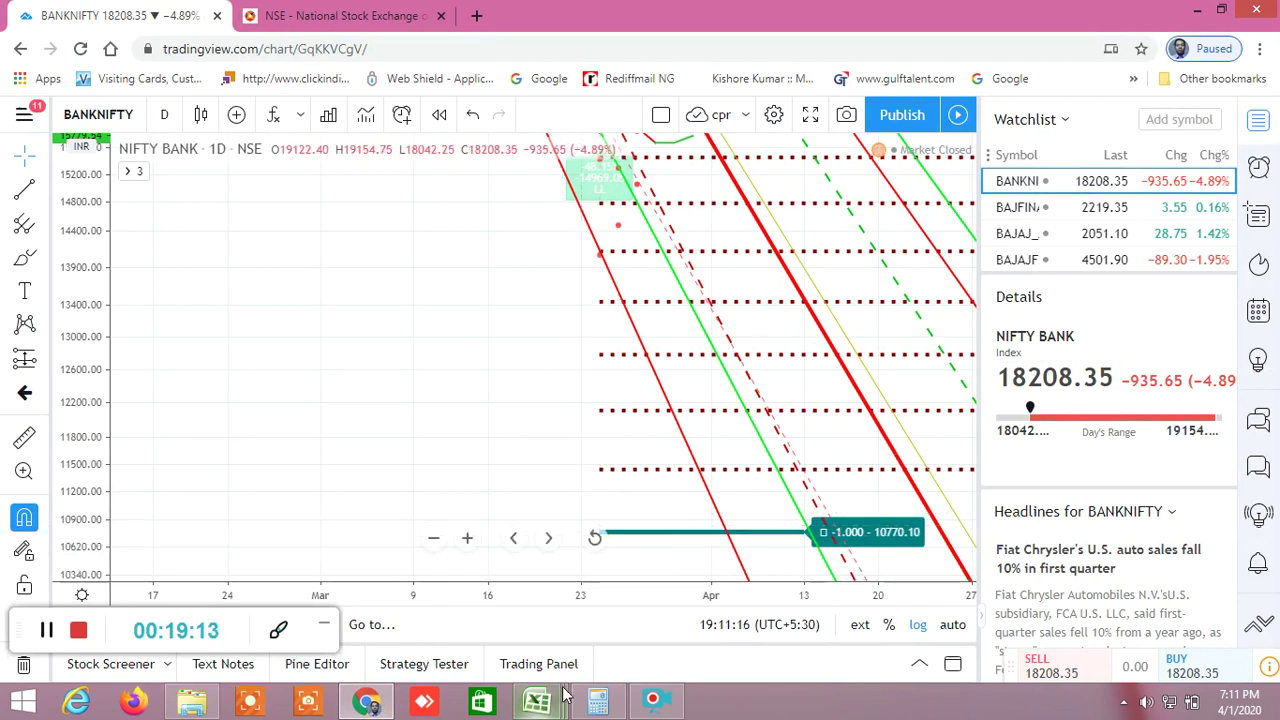
{"action": "left_click", "coordinate": [536, 702]}
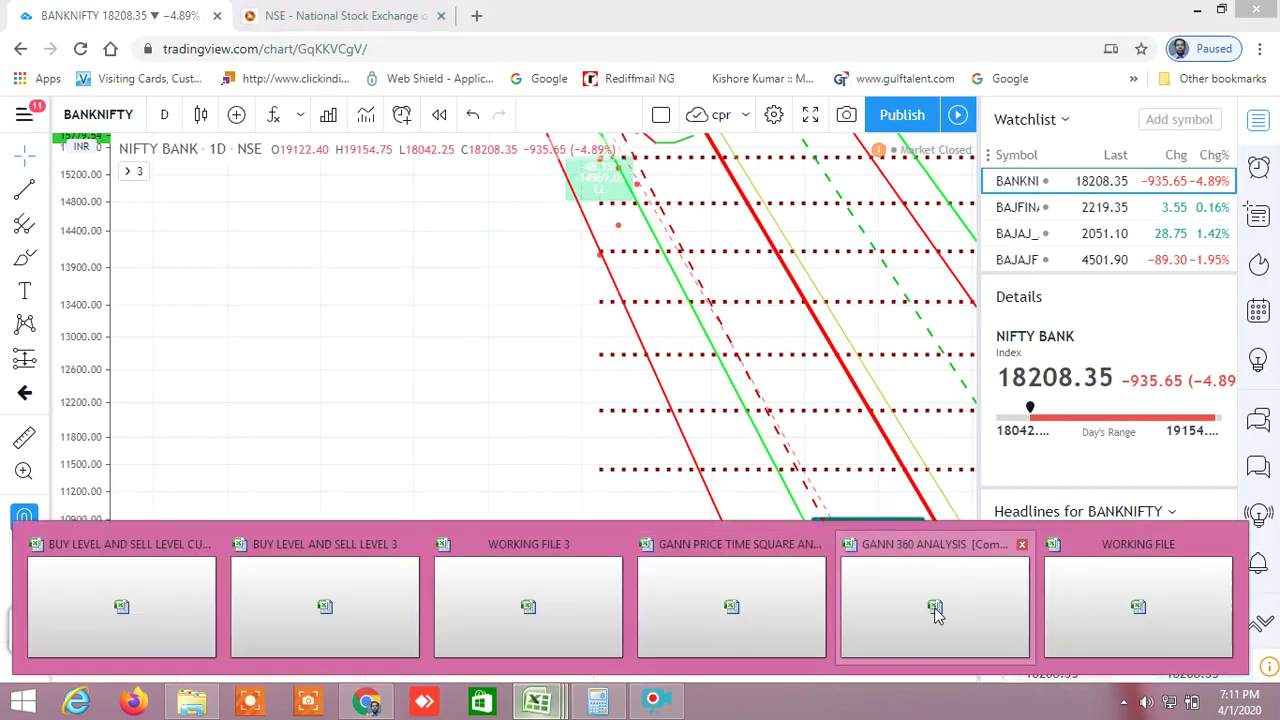
{"action": "left_click", "coordinate": [734, 603]}
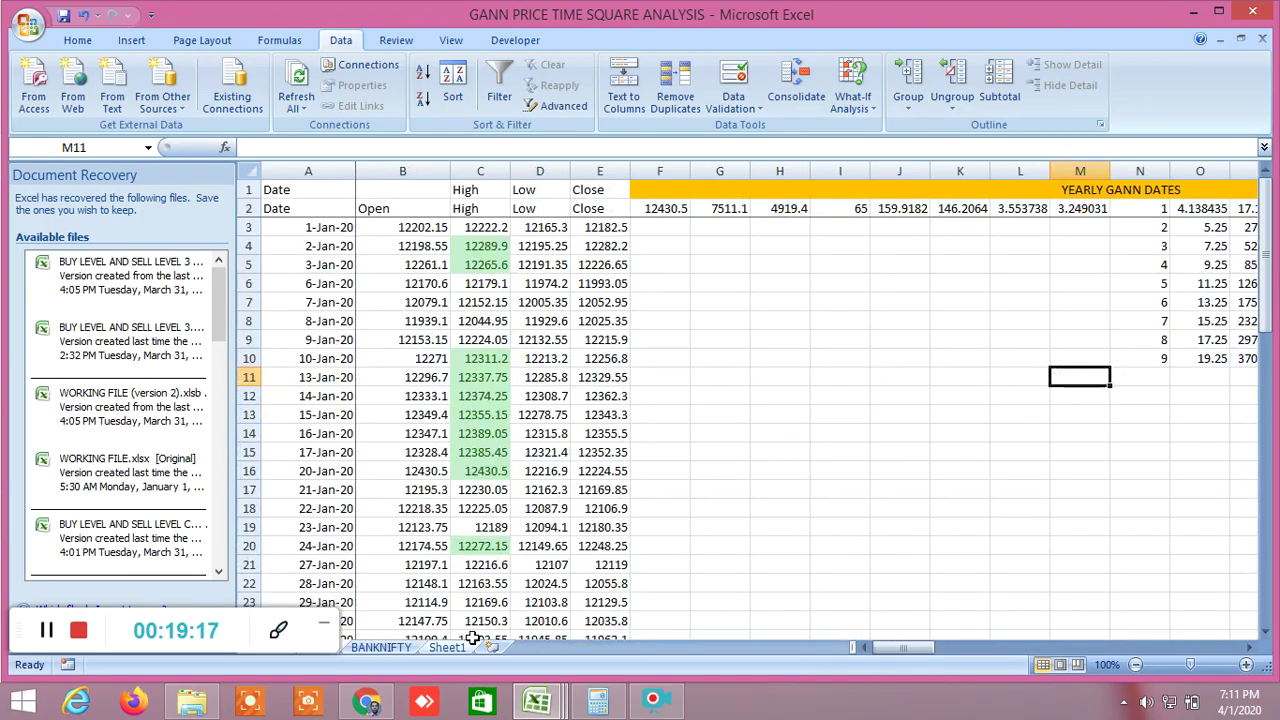
{"action": "left_click", "coordinate": [381, 647]}
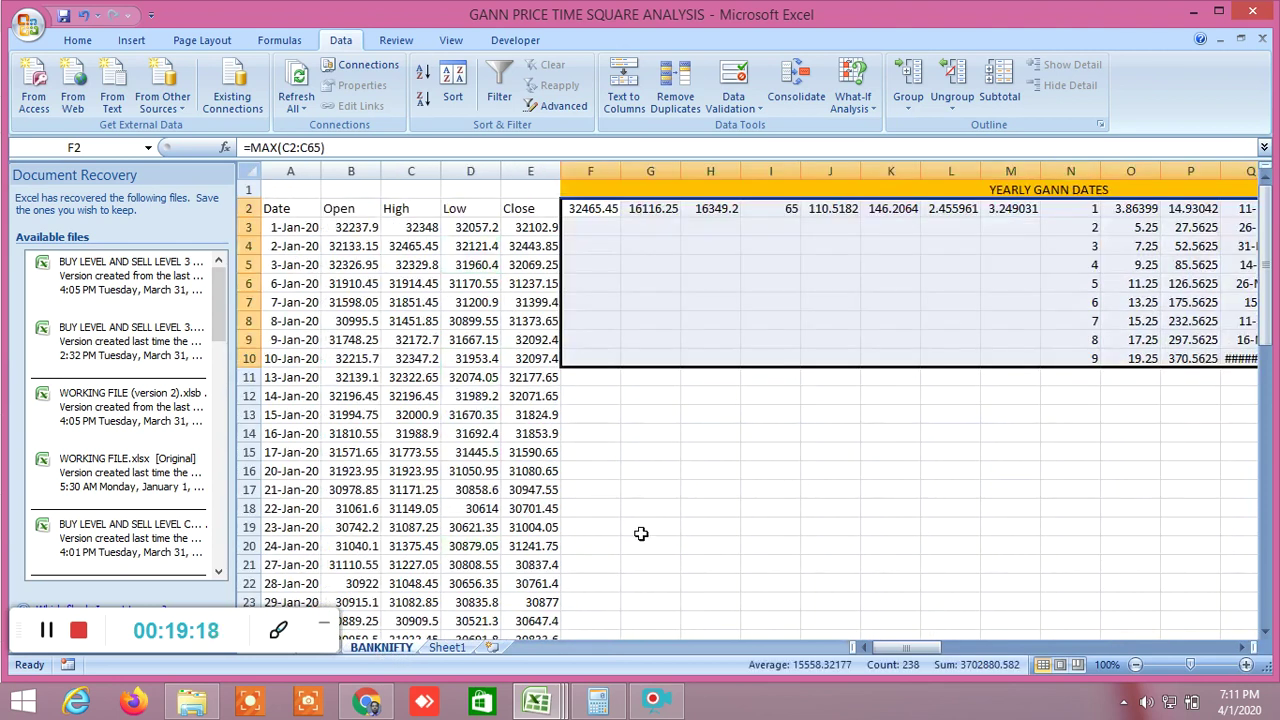
Widen columns T, U, W and X to show the full yearly Gann dates, and look across to the monthly Gann dates.
{"action": "left_click", "coordinate": [1243, 647]}
{"action": "left_click", "coordinate": [1243, 647]}
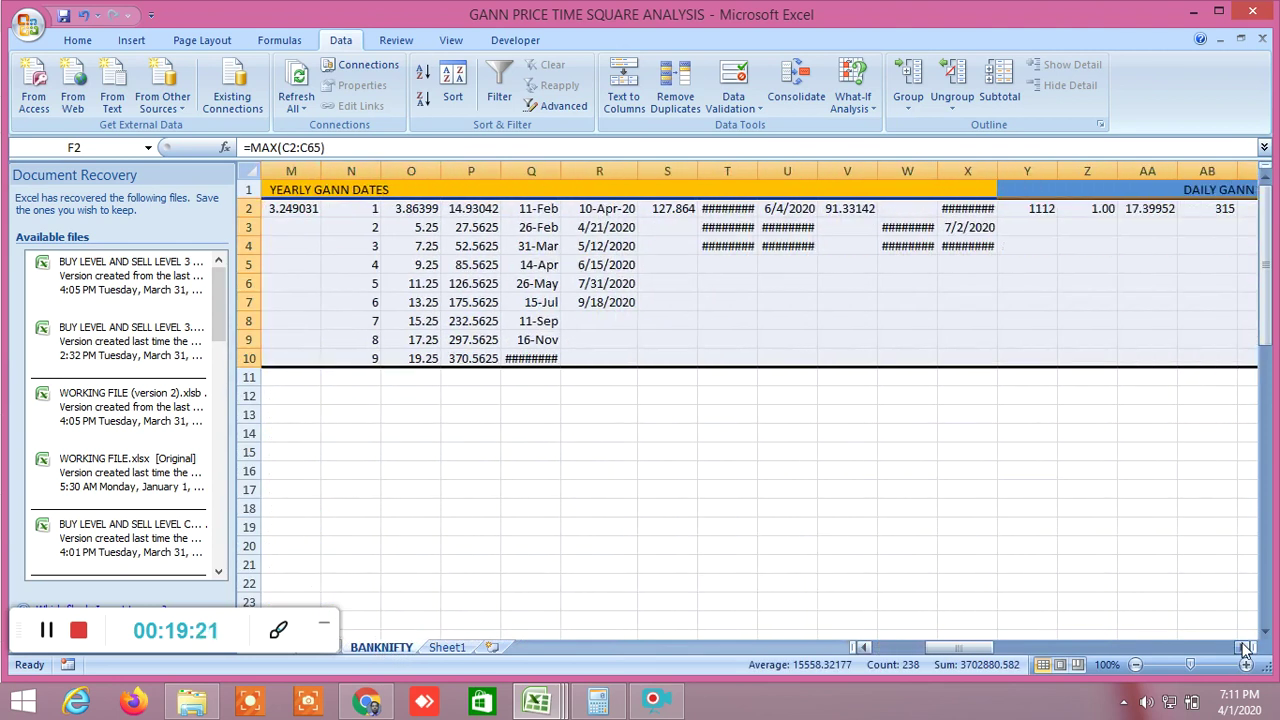
{"action": "left_click", "coordinate": [1243, 647]}
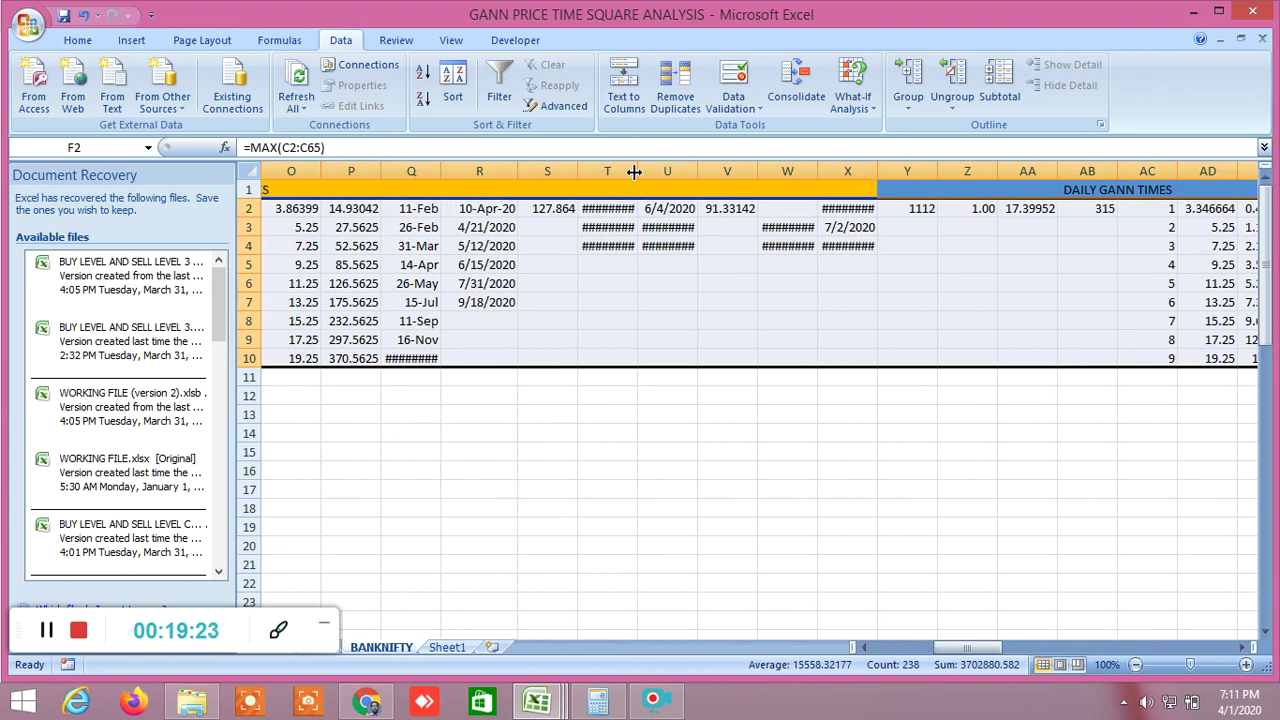
{"action": "left_click_drag", "start_coordinate": [634, 172], "coordinate": [728, 172]}
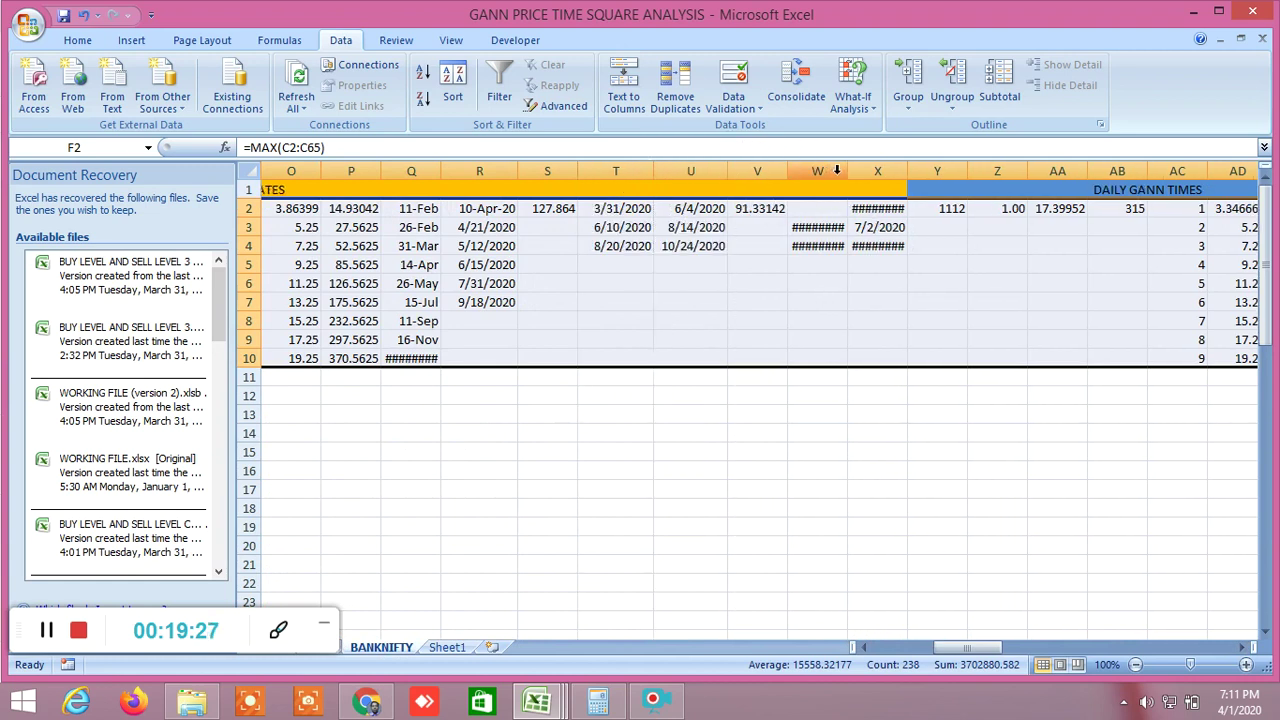
{"action": "left_click_drag", "start_coordinate": [848, 172], "coordinate": [924, 180]}
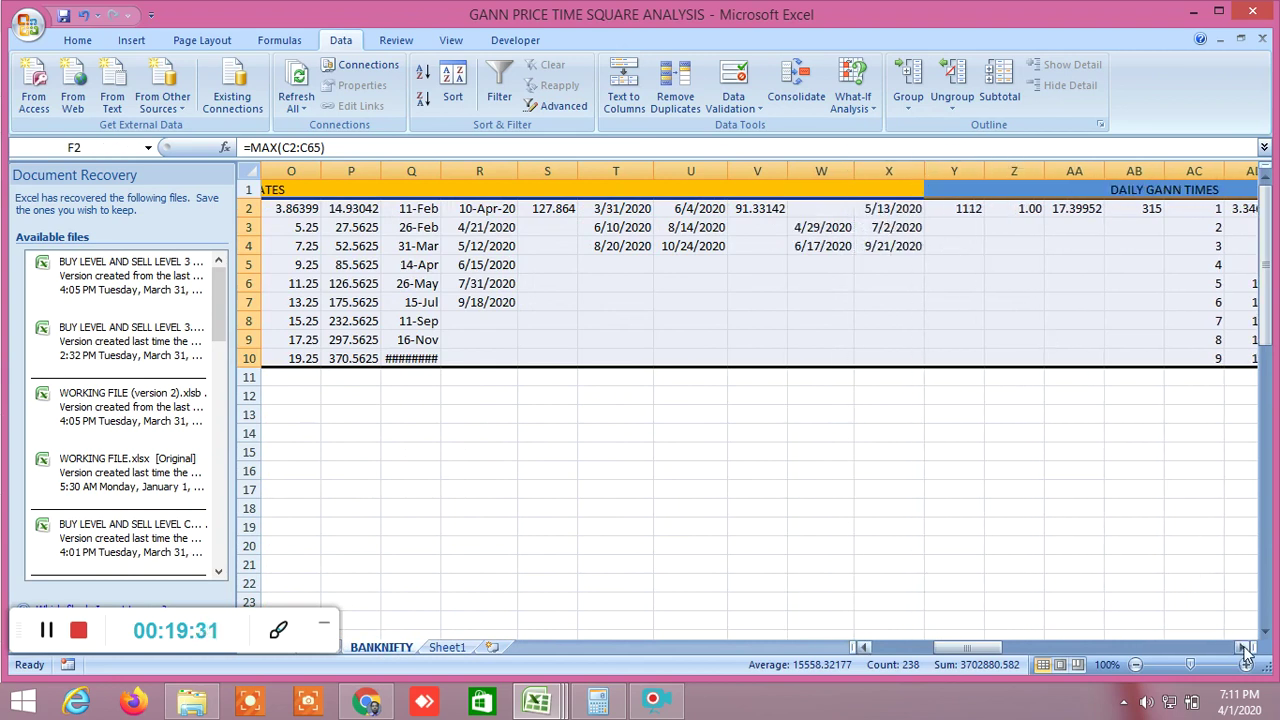
{"action": "left_click_drag", "start_coordinate": [1245, 649], "coordinate": [1245, 649]}
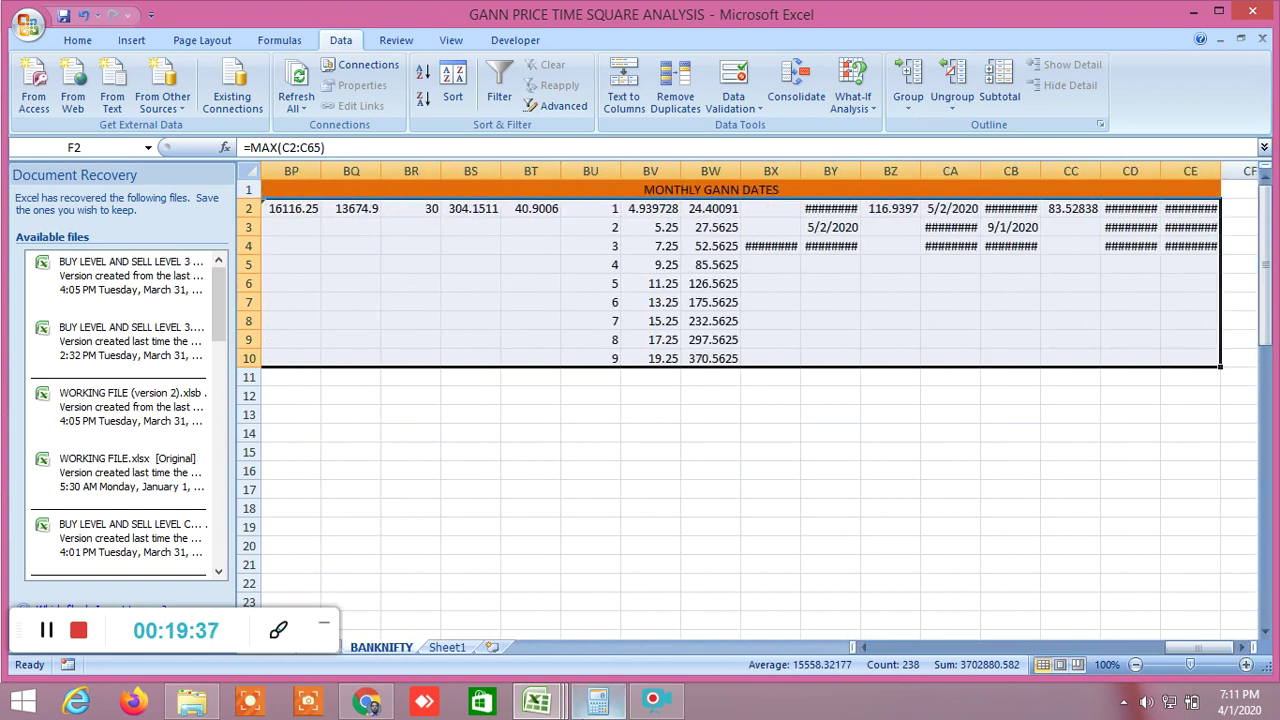
Switch to the GANN 360 ANALYSIS workbook and review the 360 degree price levels from the first through the third circle.
{"action": "left_click", "coordinate": [548, 702]}
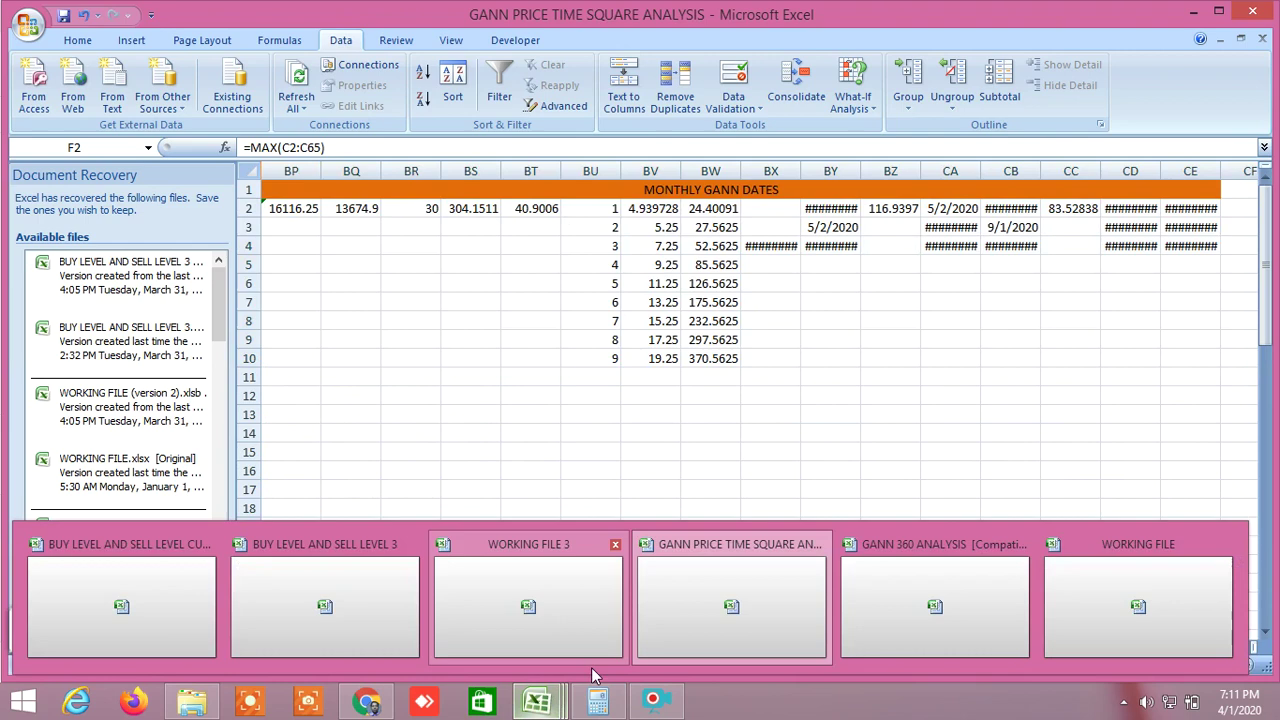
{"action": "left_click", "coordinate": [984, 602]}
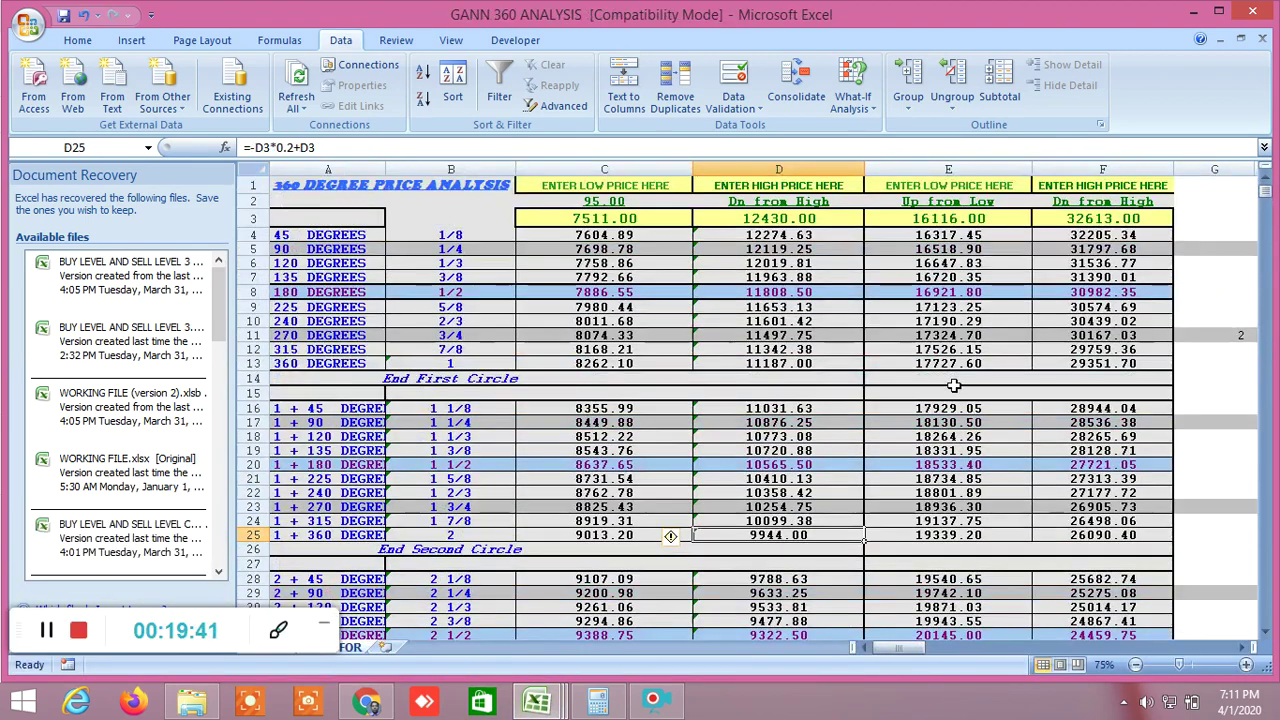
{"action": "scroll", "coordinate": [954, 386], "scroll_direction": "down", "scroll_amount": 4}
{"action": "scroll", "coordinate": [954, 386], "scroll_direction": "up", "scroll_amount": 4}
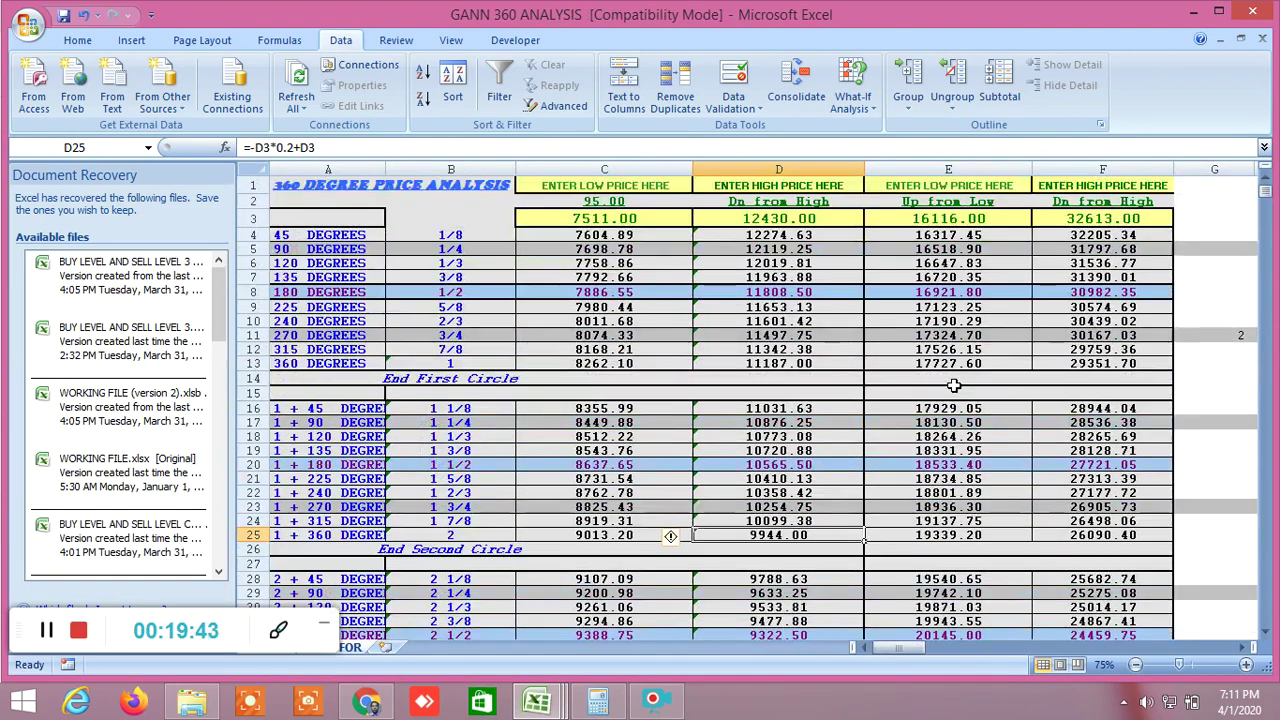
{"action": "scroll", "coordinate": [954, 386], "scroll_direction": "down", "scroll_amount": 2}
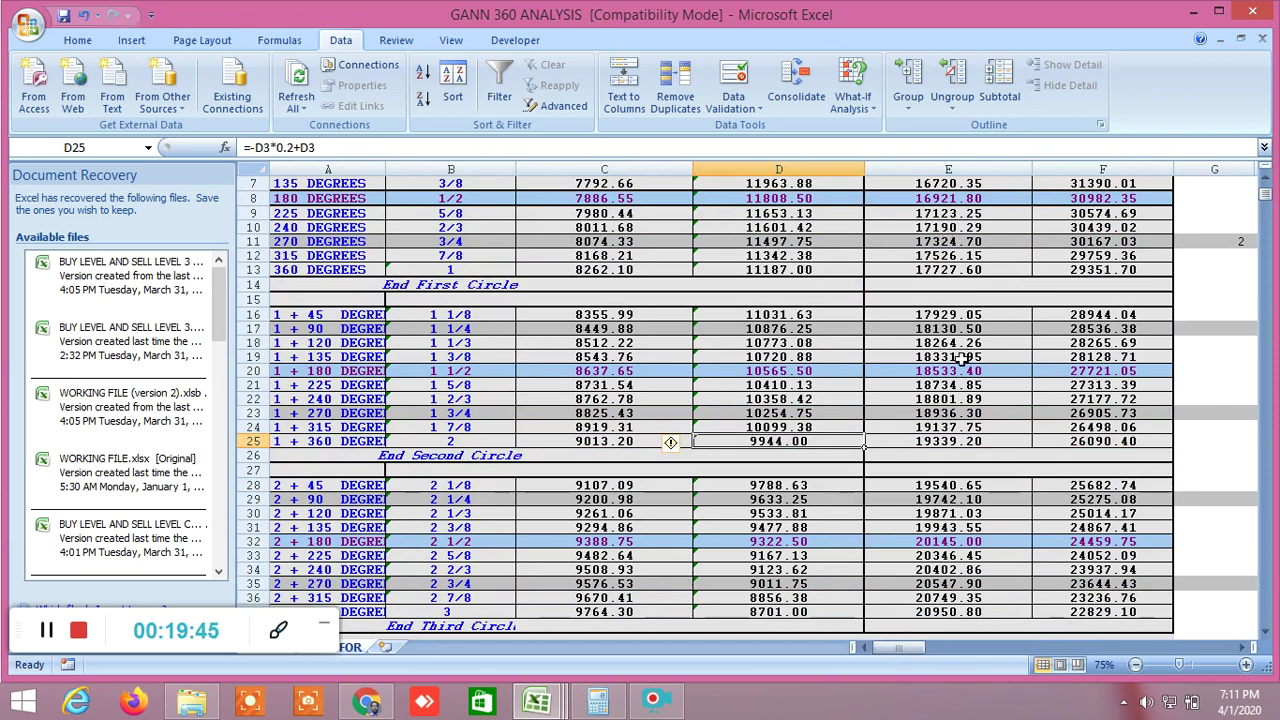
{"action": "scroll", "coordinate": [961, 358], "scroll_direction": "up", "scroll_amount": 2}
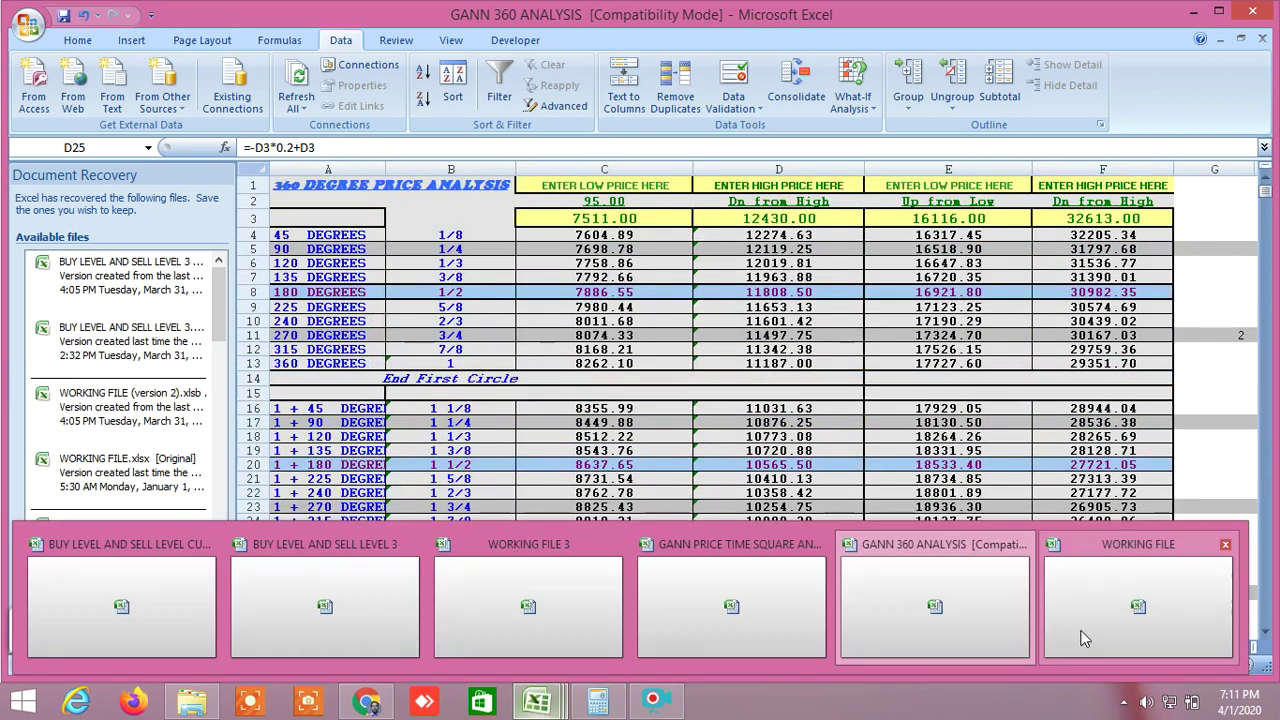
View the OPTION CHAIN IV sheet of WORKING FILE, and switch to the NSE option chain page in Chrome.
{"action": "key", "text": "ctrl+Tab"}
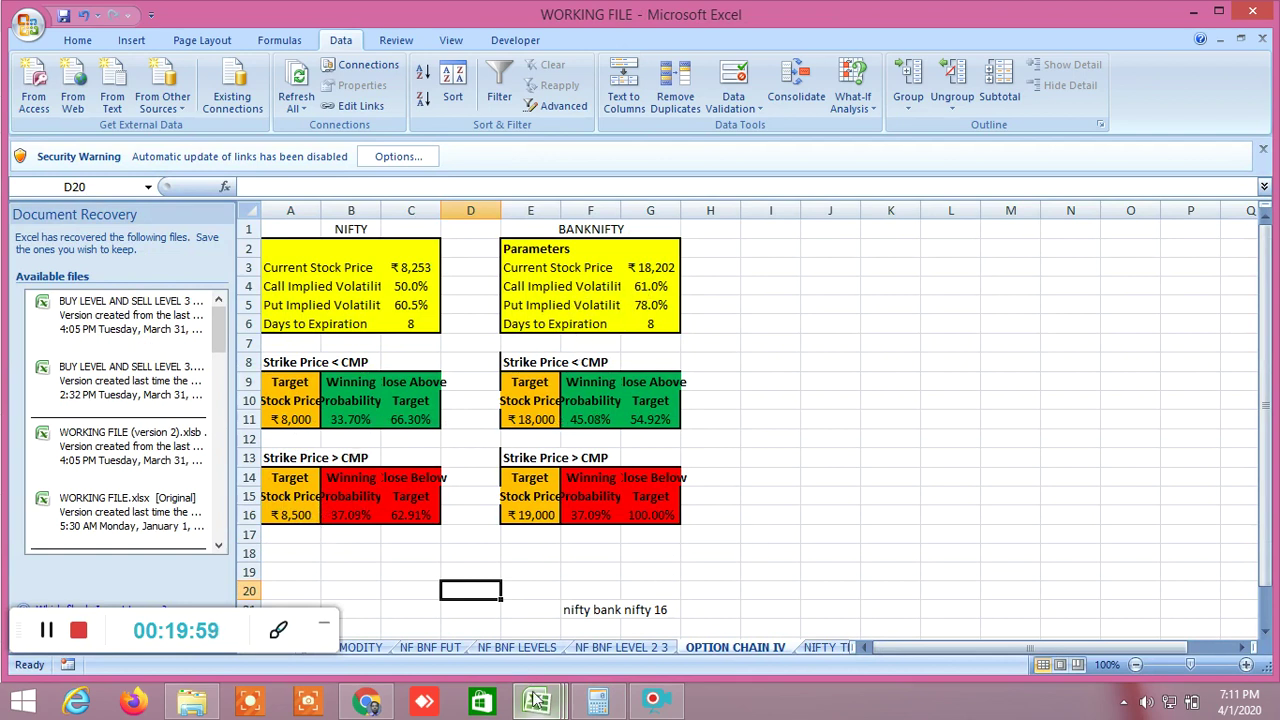
{"action": "left_click", "coordinate": [370, 703]}
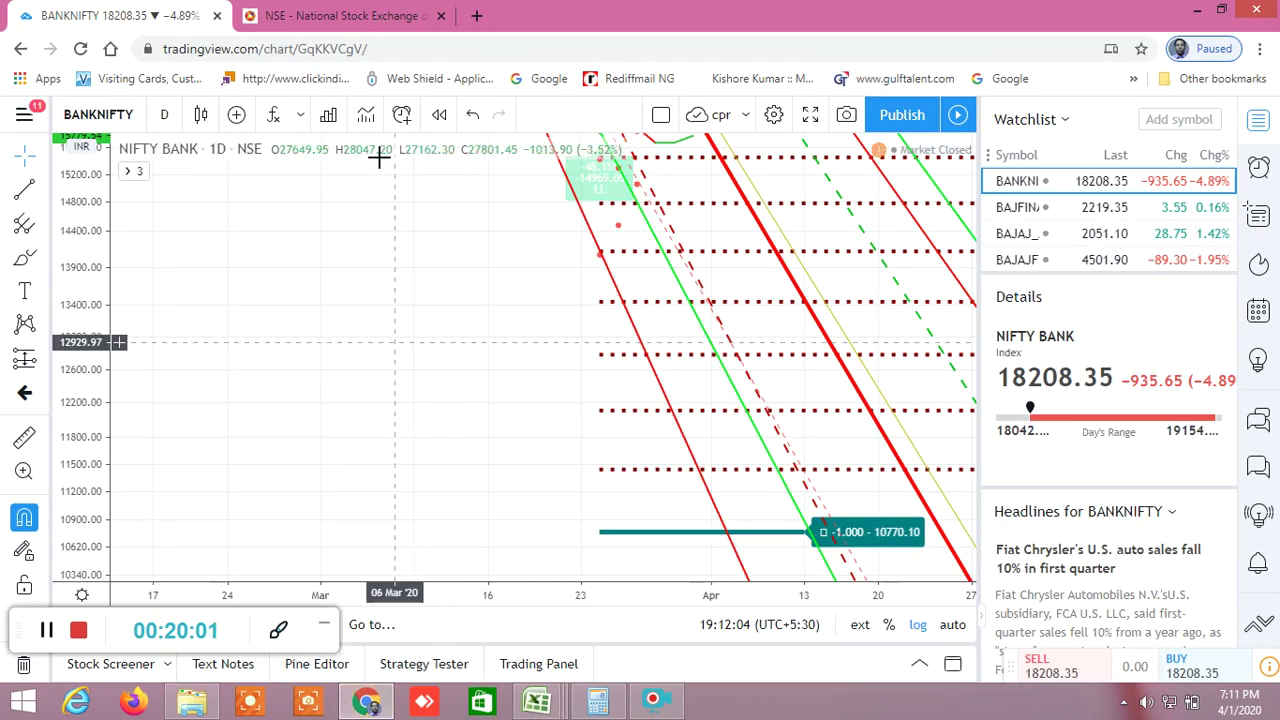
{"action": "left_click", "coordinate": [340, 18]}
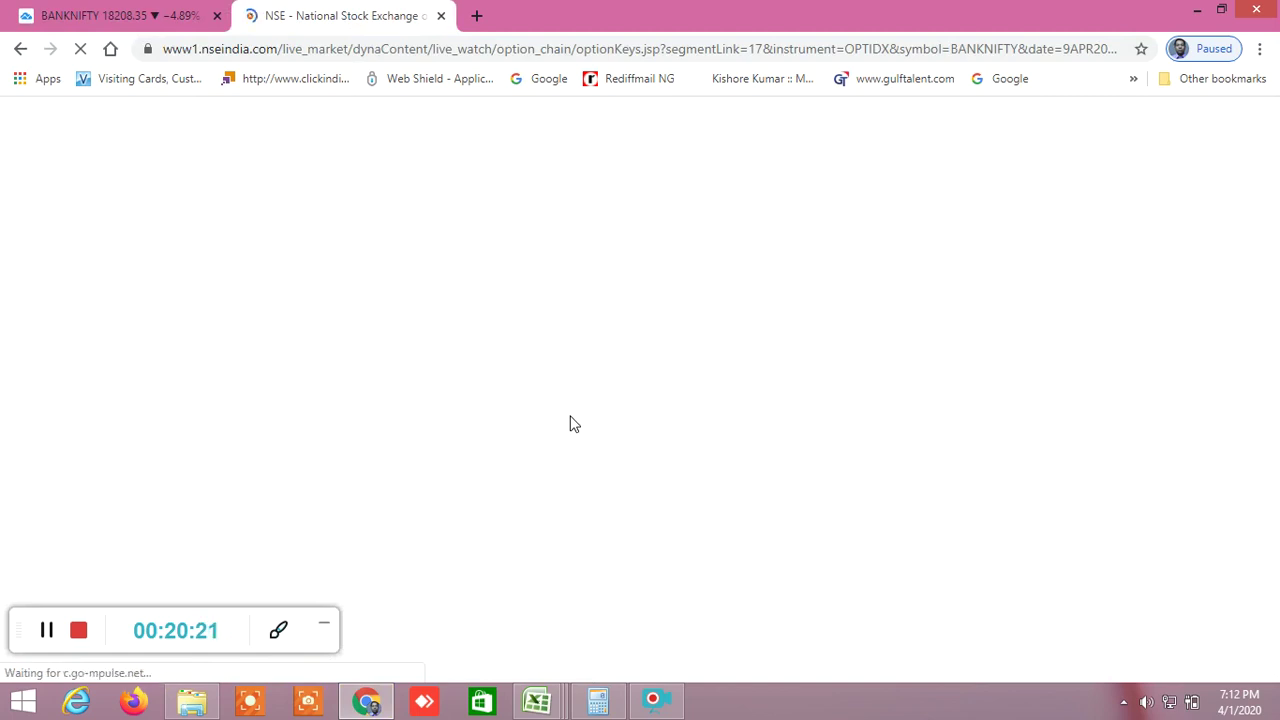
Examine the call and put data, including open interest, across the strike prices of the BANKNIFTY option chain expiring 9APR2020.
{"action": "scroll", "coordinate": [642, 476], "scroll_direction": "up", "scroll_amount": 1}
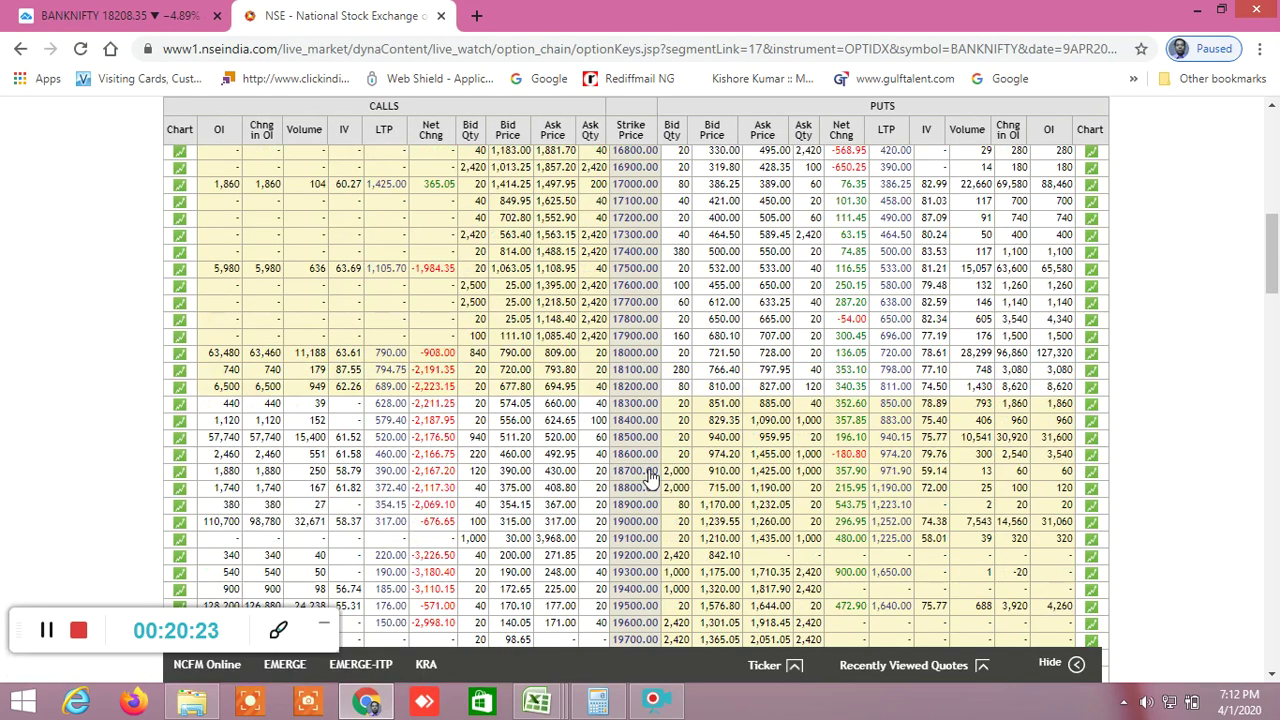
{"action": "scroll", "coordinate": [646, 478], "scroll_direction": "down", "scroll_amount": 2}
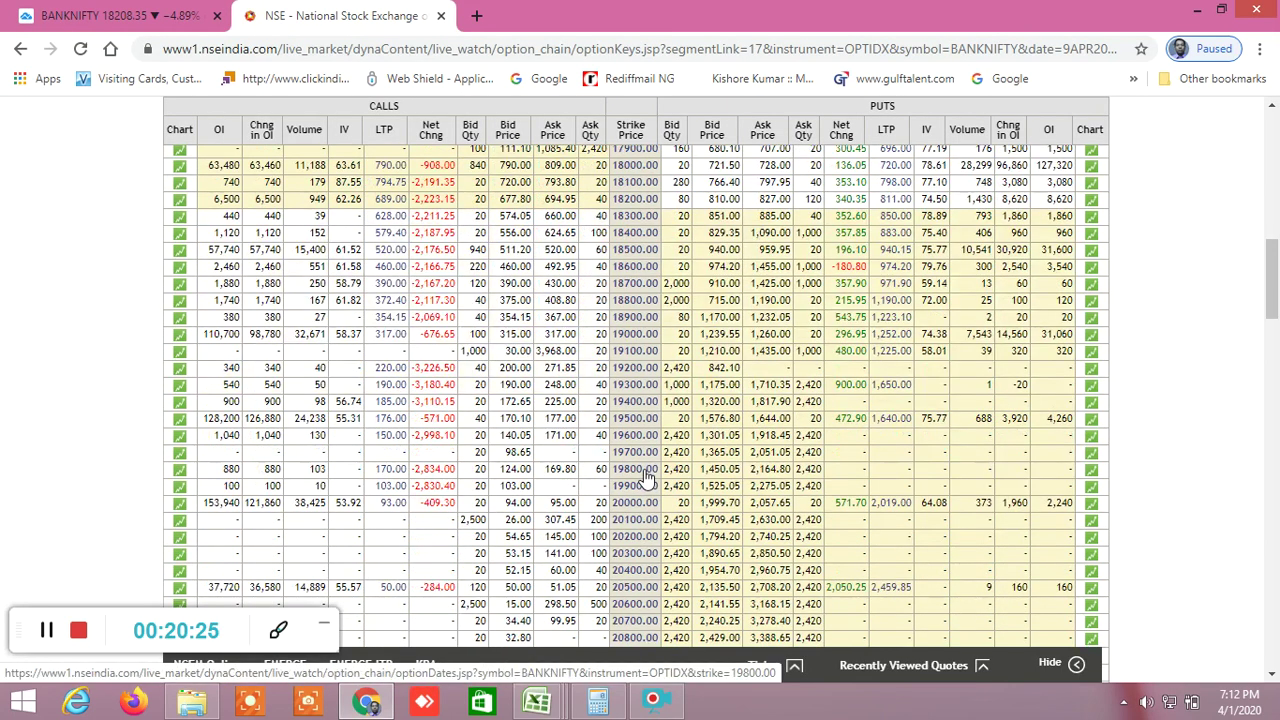
{"action": "scroll", "coordinate": [646, 478], "scroll_direction": "up", "scroll_amount": 7}
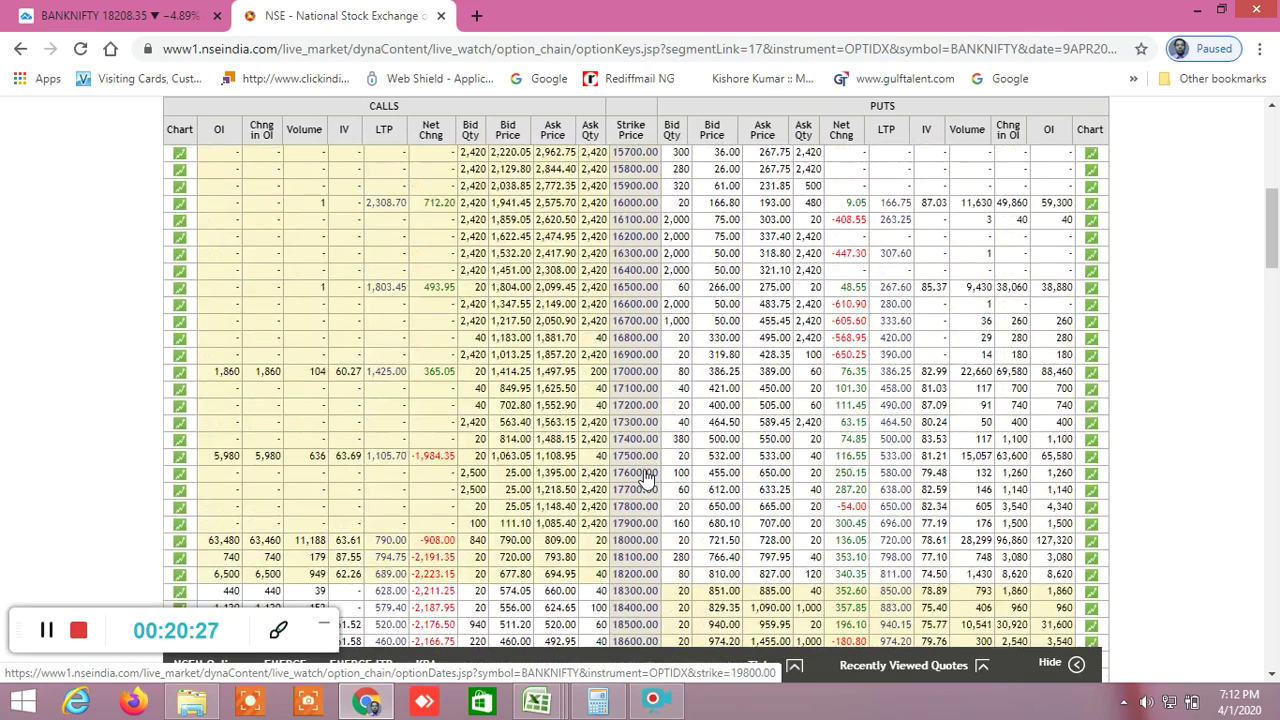
{"action": "scroll", "coordinate": [646, 478], "scroll_direction": "up", "scroll_amount": 3}
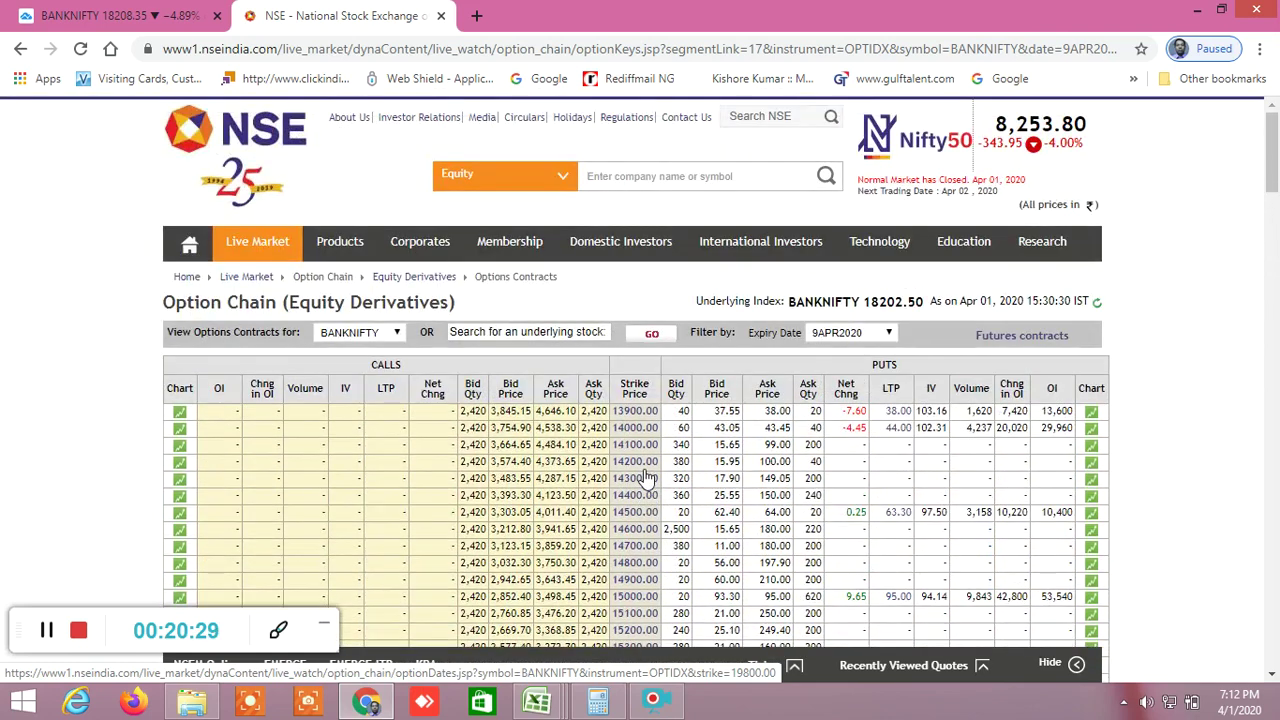
{"action": "scroll", "coordinate": [646, 478], "scroll_direction": "down", "scroll_amount": 8}
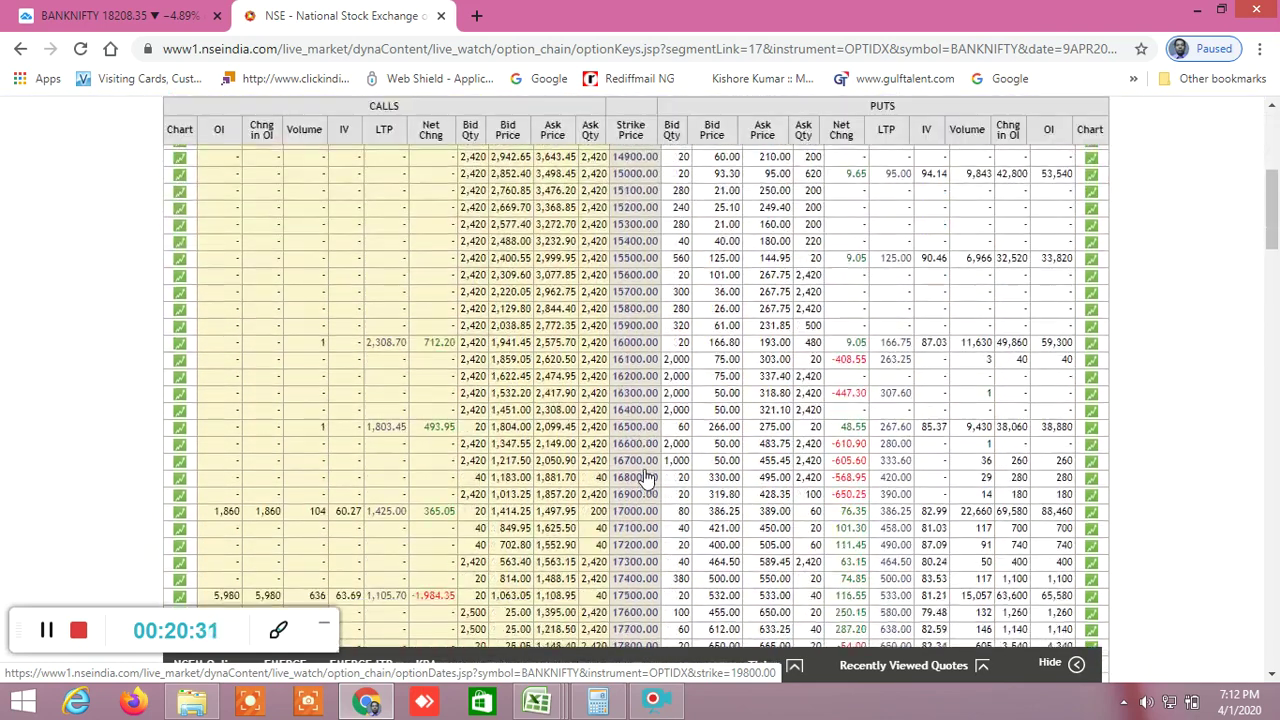
{"action": "scroll", "coordinate": [646, 478], "scroll_direction": "down", "scroll_amount": 4}
{"action": "scroll", "coordinate": [646, 478], "scroll_direction": "up", "scroll_amount": 4}
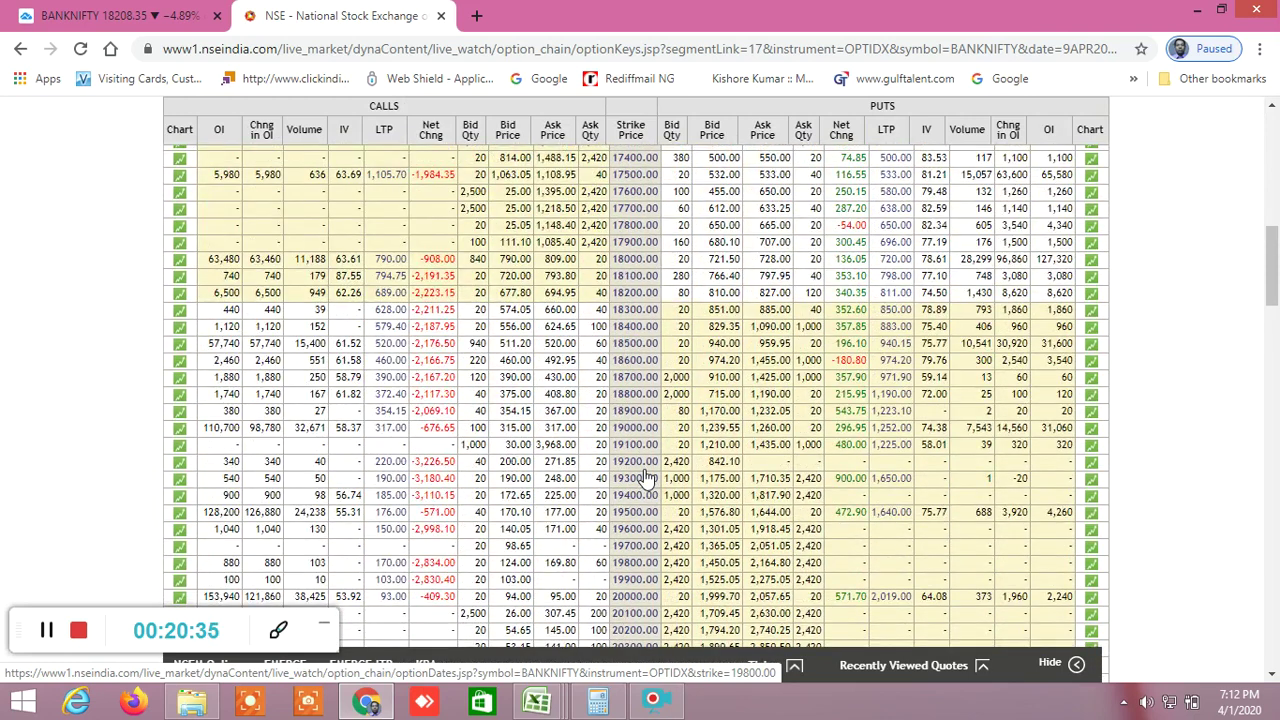
{"action": "scroll", "coordinate": [646, 478], "scroll_direction": "up", "scroll_amount": 1}
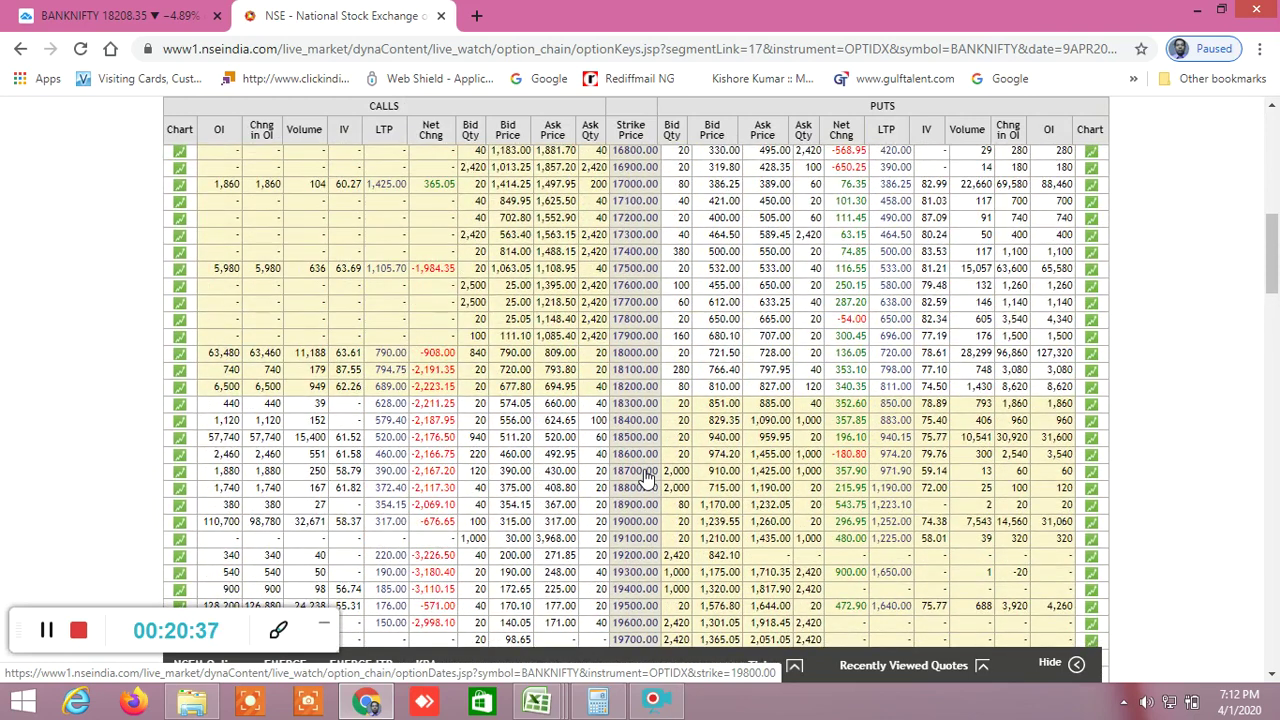
{"action": "scroll", "coordinate": [646, 478], "scroll_direction": "up", "scroll_amount": 1}
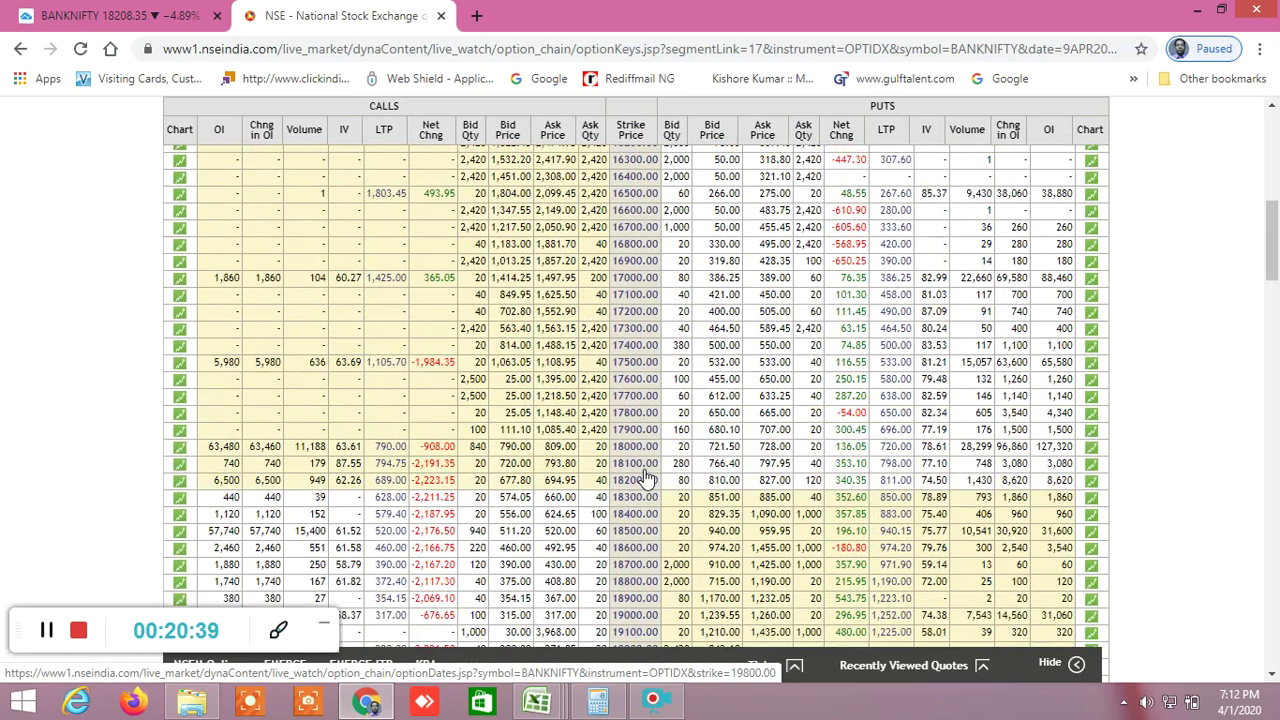
{"action": "scroll", "coordinate": [646, 478], "scroll_direction": "up", "scroll_amount": 4}
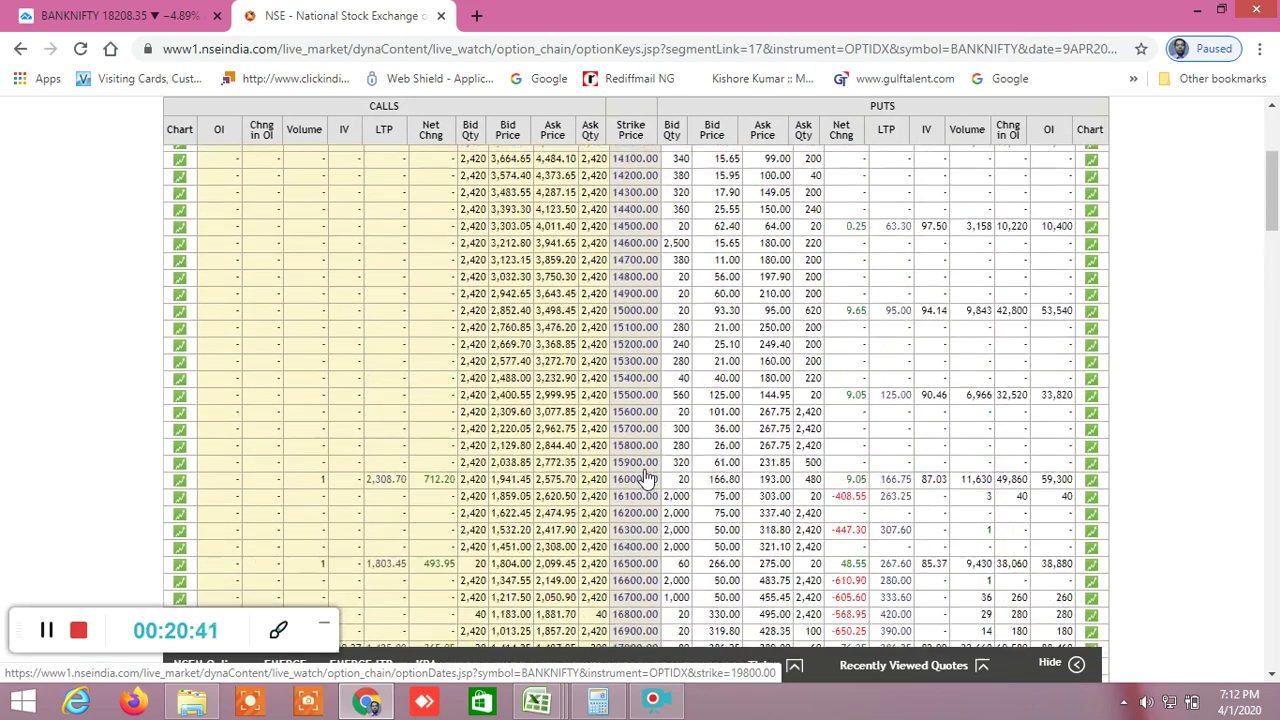
{"action": "scroll", "coordinate": [646, 478], "scroll_direction": "down", "scroll_amount": 4}
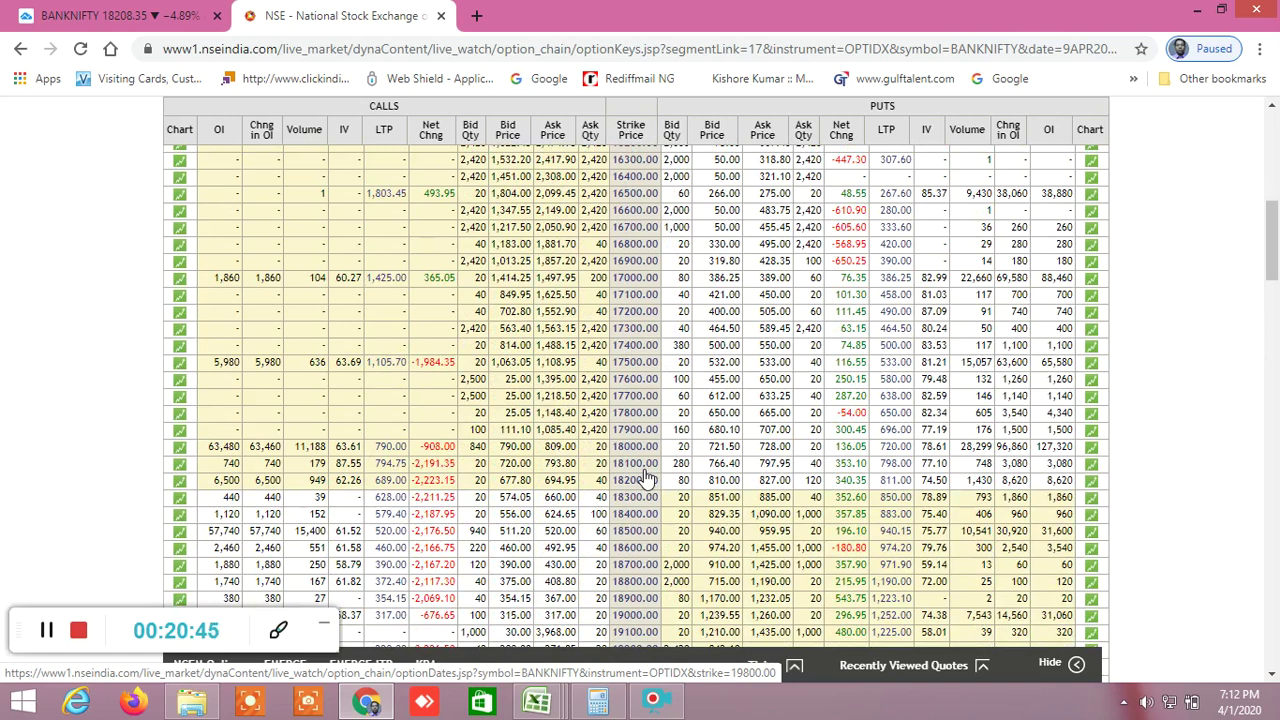
{"action": "scroll", "coordinate": [646, 478], "scroll_direction": "down", "scroll_amount": 2}
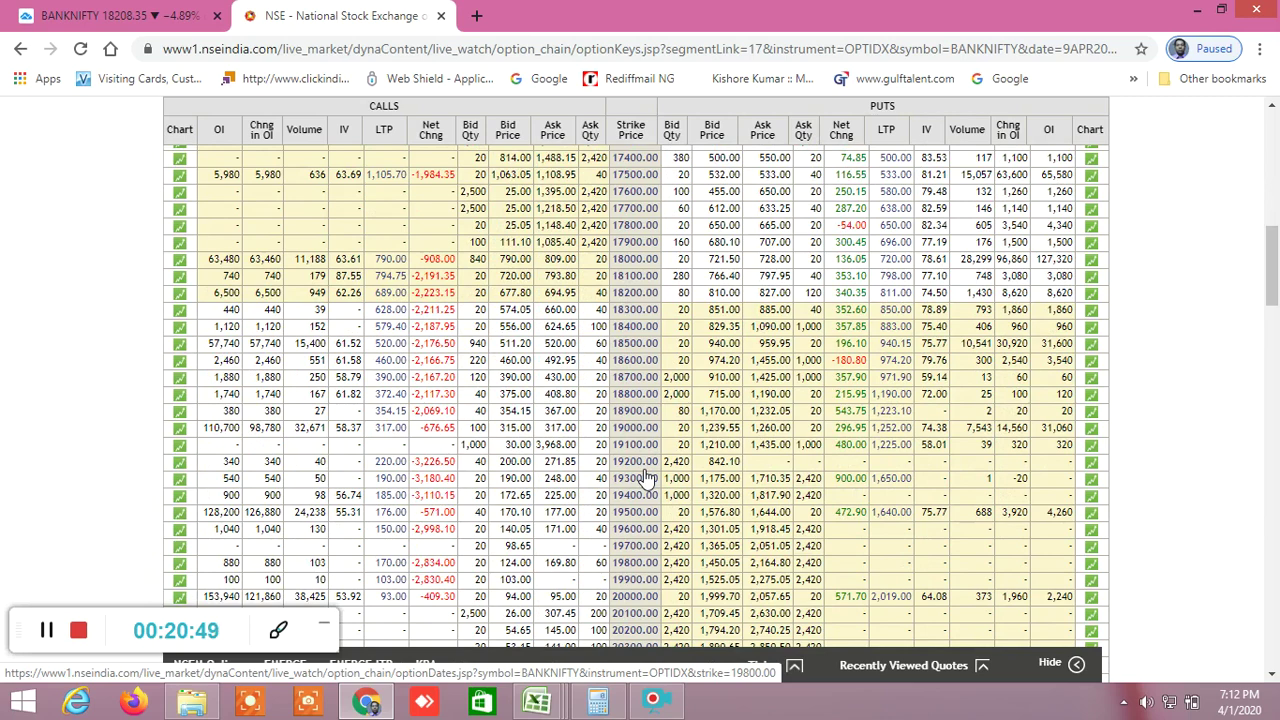
{"action": "scroll", "coordinate": [646, 478], "scroll_direction": "up", "scroll_amount": 1}
{"action": "scroll", "coordinate": [646, 478], "scroll_direction": "down", "scroll_amount": 1}
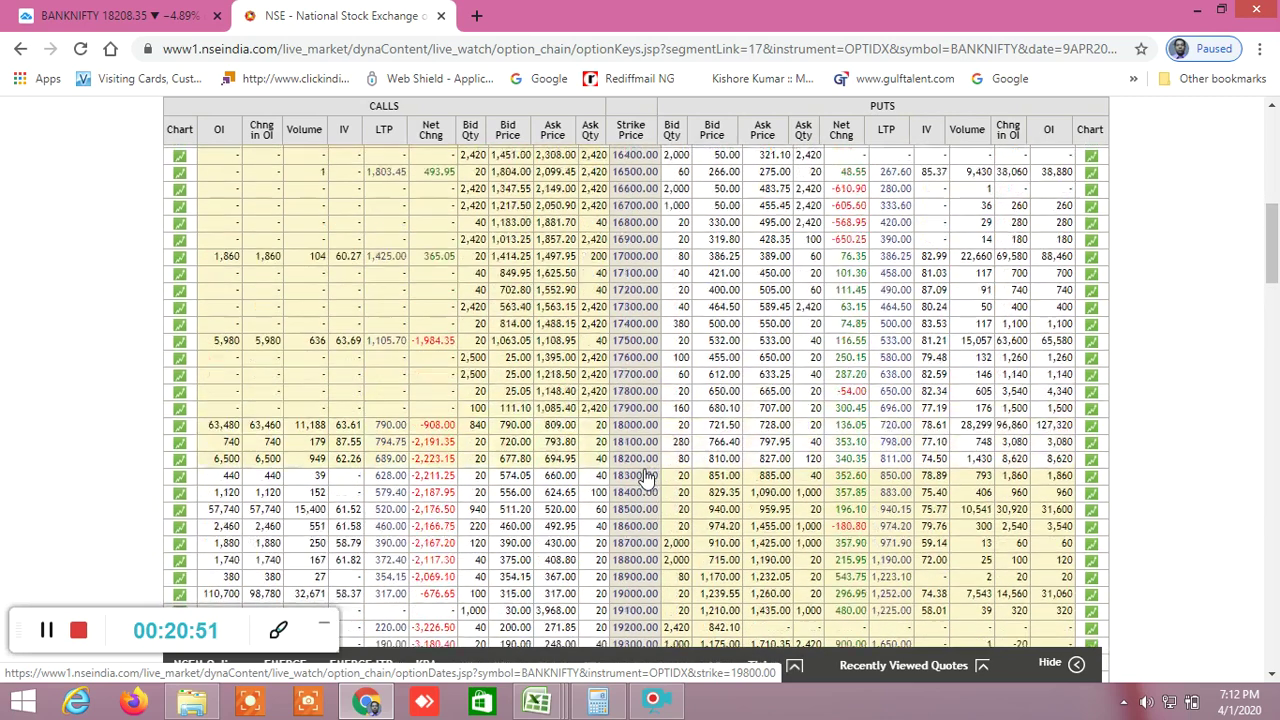
{"action": "scroll", "coordinate": [646, 478], "scroll_direction": "down", "scroll_amount": 2}
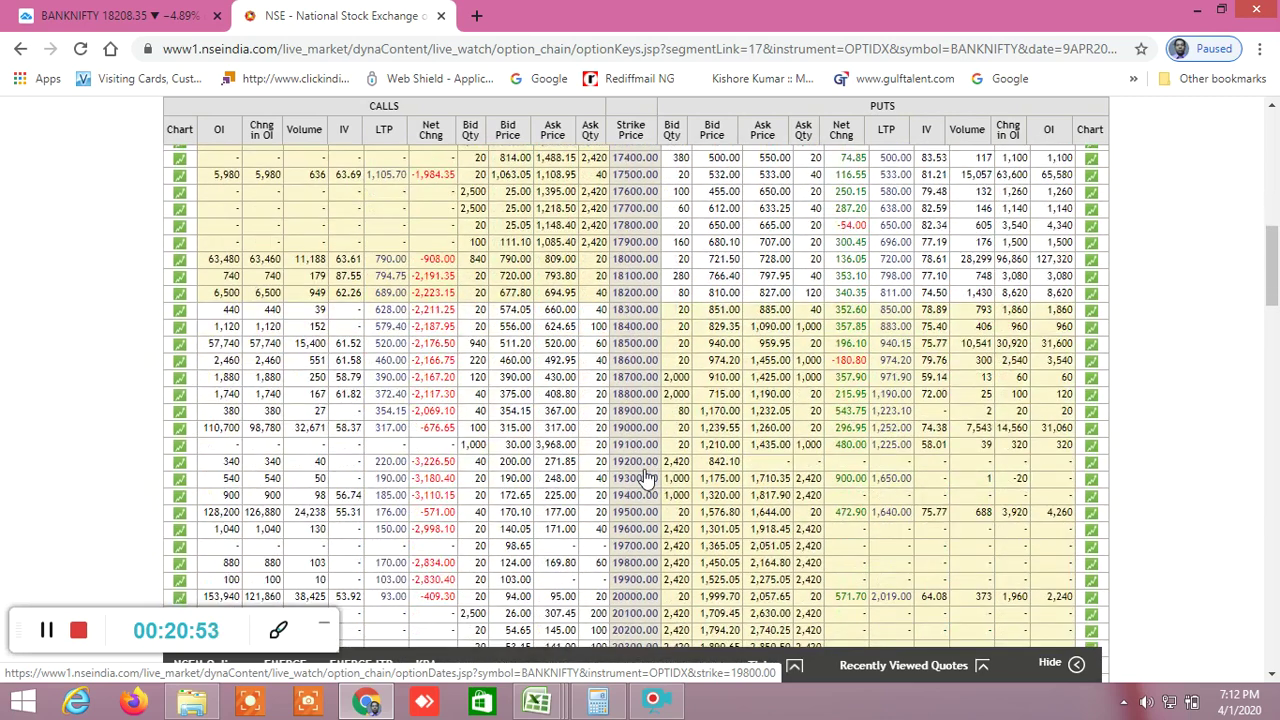
{"action": "scroll", "coordinate": [646, 478], "scroll_direction": "up", "scroll_amount": 1}
{"action": "scroll", "coordinate": [646, 478], "scroll_direction": "up", "scroll_amount": 1}
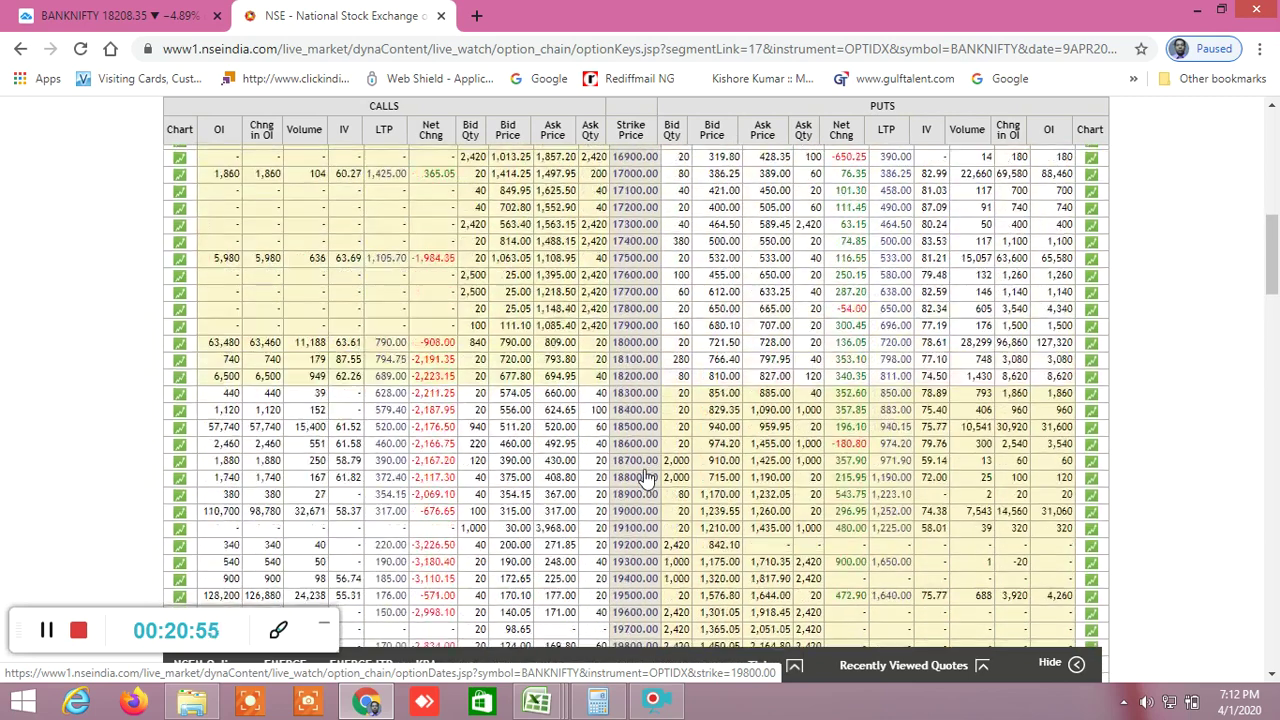
{"action": "scroll", "coordinate": [646, 478], "scroll_direction": "up", "scroll_amount": 1}
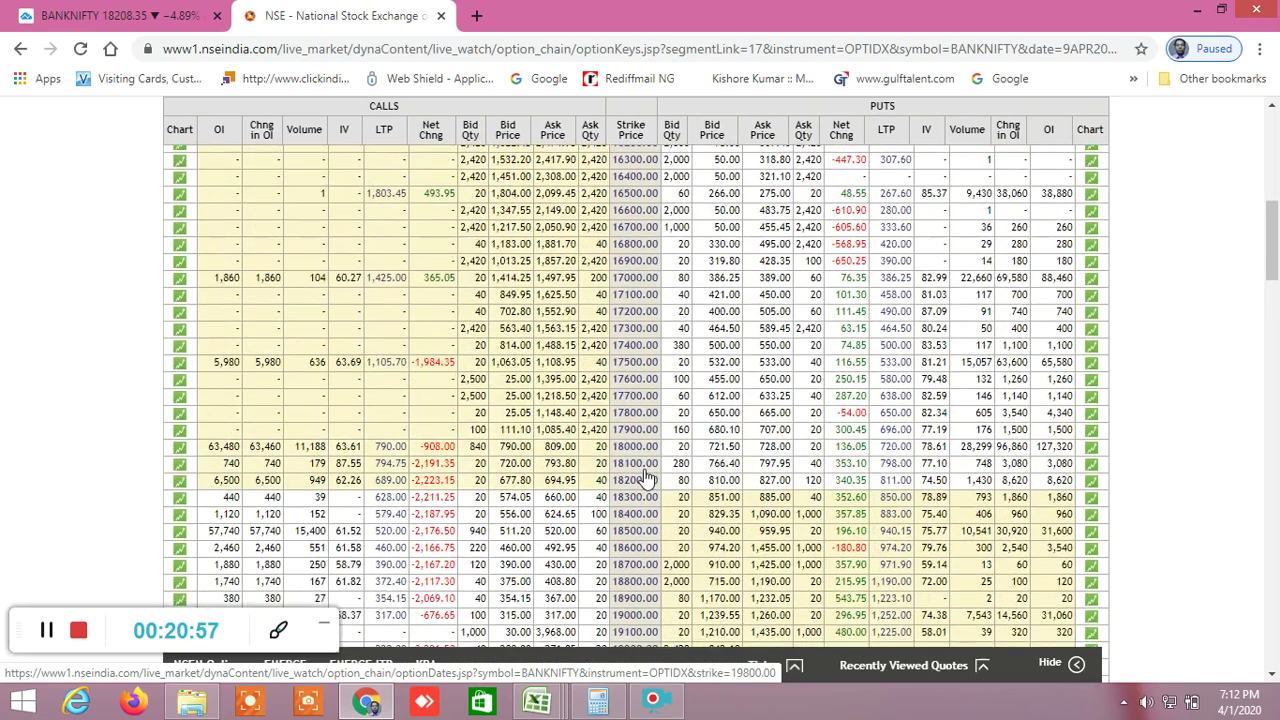